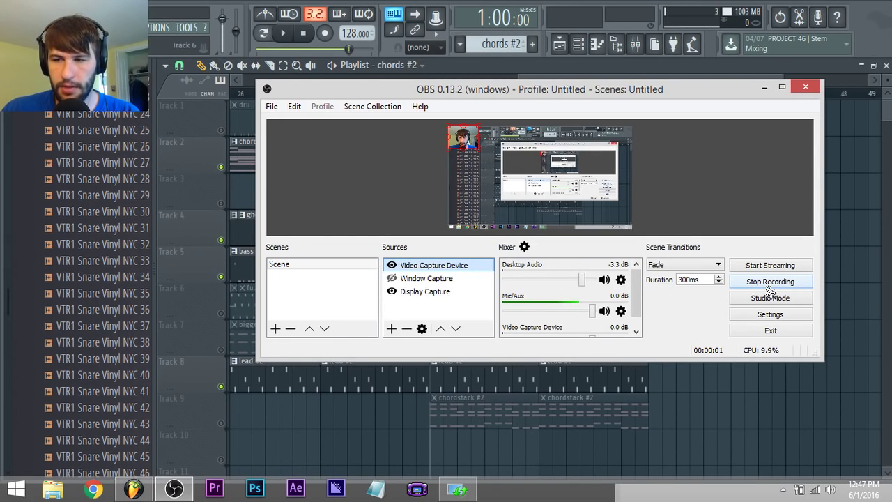
Minimize the OBS window and zoom the playlist out slightly so the whole arrangement shows
{"action": "left_click", "coordinate": [765, 86]}
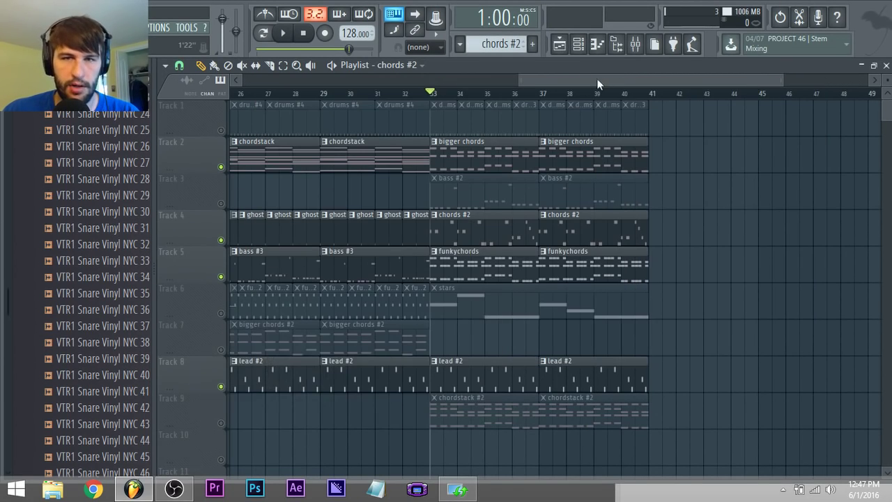
{"action": "left_click_drag", "start_coordinate": [519, 82], "coordinate": [511, 81]}
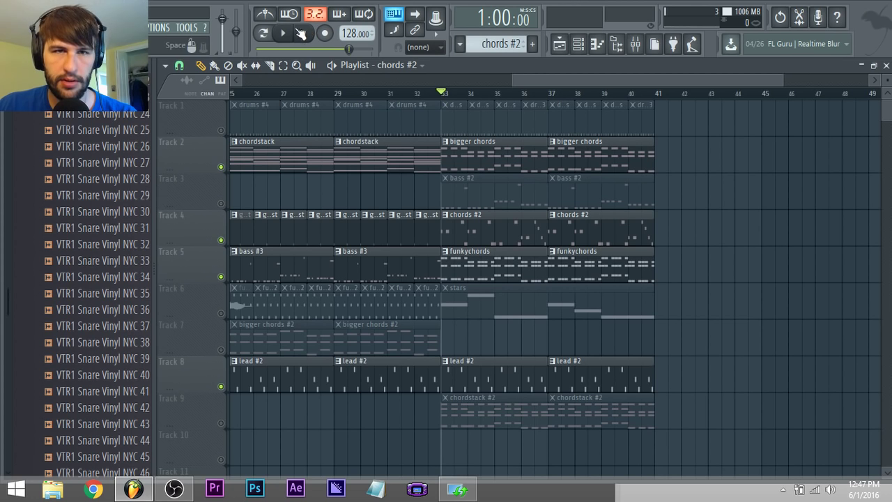
Preview the arrangement, unmute all nine tracks, then play it again and stop at the start
{"action": "left_click", "coordinate": [291, 34]}
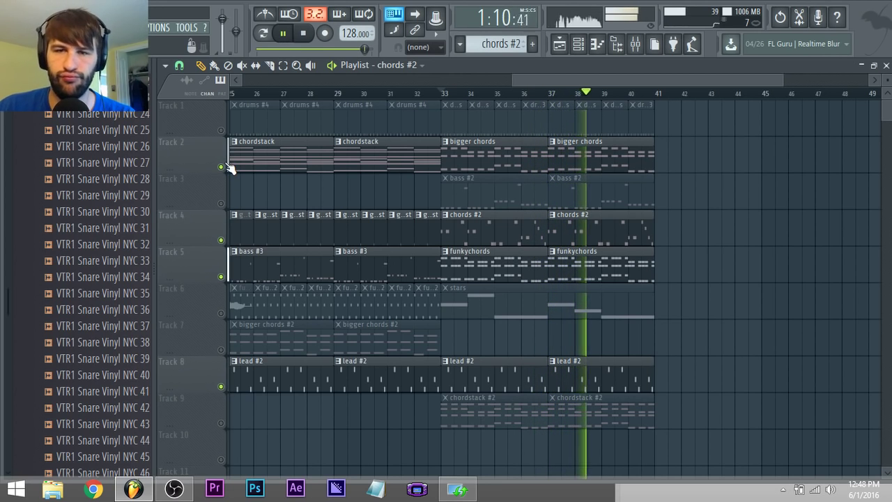
{"action": "key", "text": "space"}
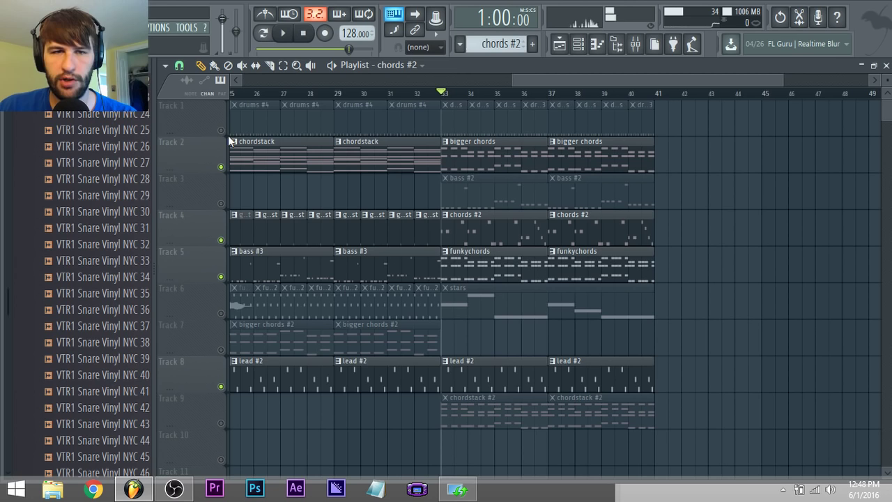
{"action": "right_click", "coordinate": [226, 132]}
{"action": "key", "text": "space"}
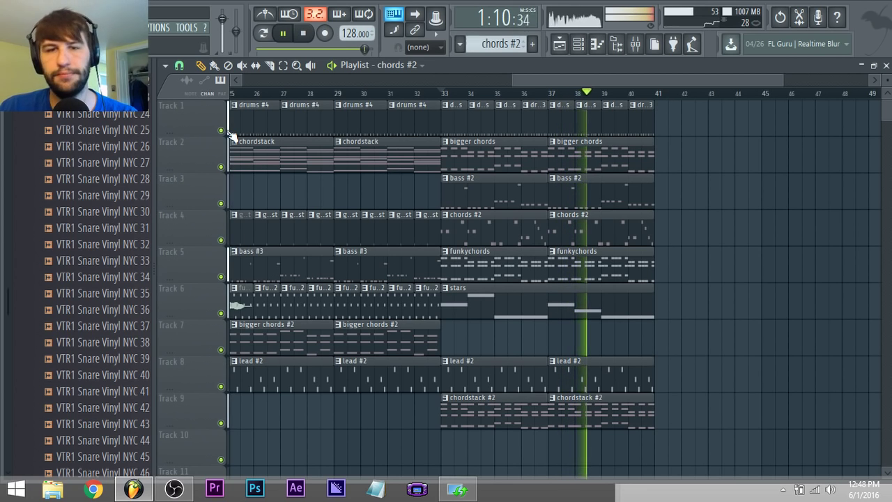
{"action": "left_click", "coordinate": [303, 33]}
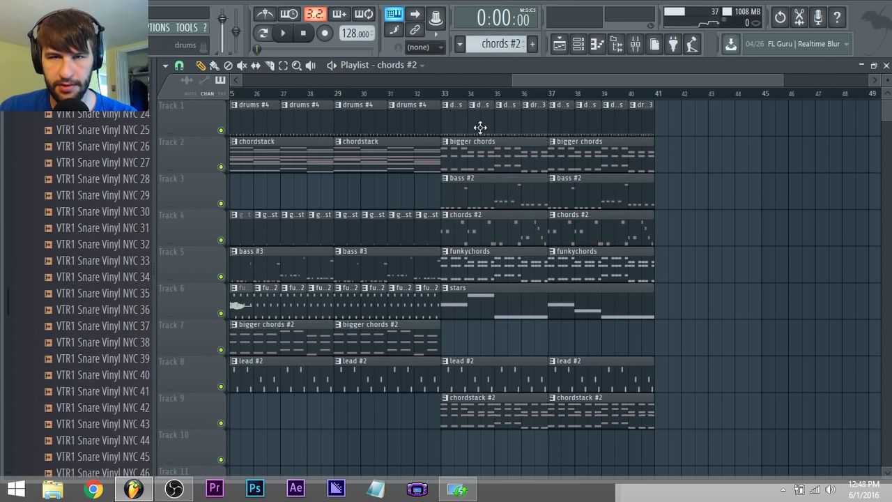
Open the drums pattern for editing and show the Channel rack
{"action": "scroll", "coordinate": [498, 185], "scroll_direction": "up", "scroll_amount": 3}
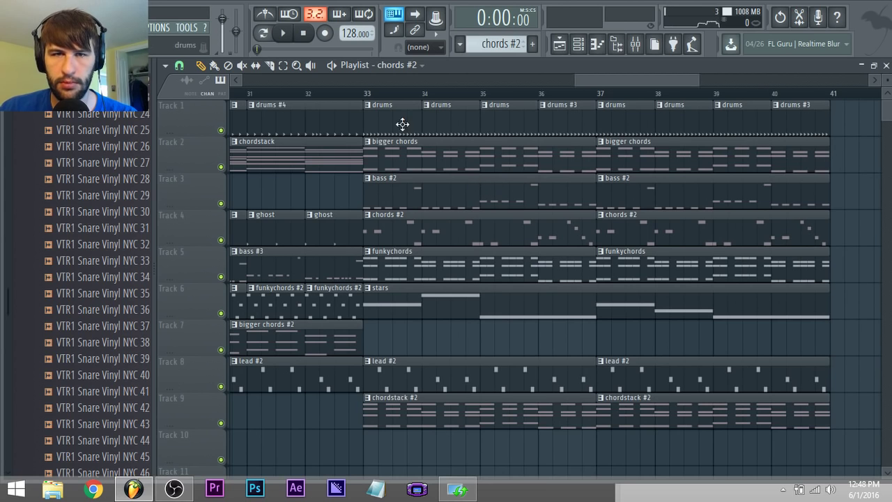
{"action": "double_click", "coordinate": [404, 126]}
{"action": "left_click", "coordinate": [578, 46]}
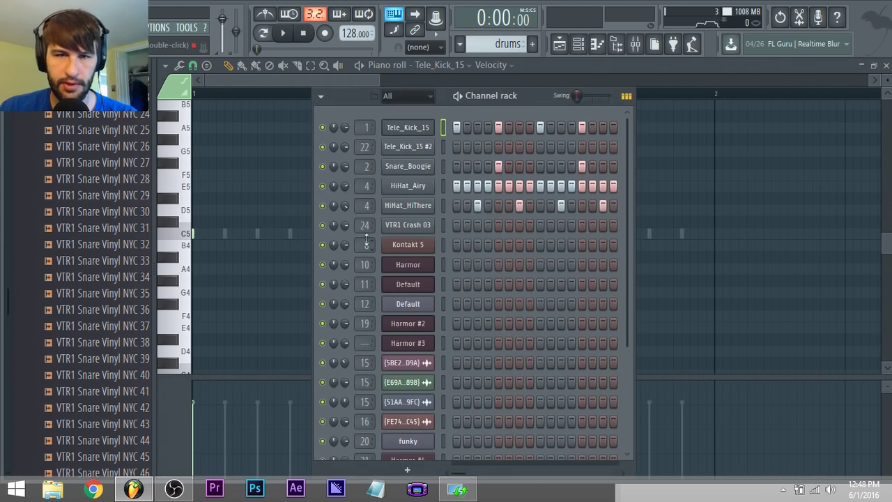
Collapse the snare vinyl, VTR1 Snares and VTR1 Cymbals folders in the Browser
{"action": "scroll", "coordinate": [143, 160], "scroll_direction": "up", "scroll_amount": 9}
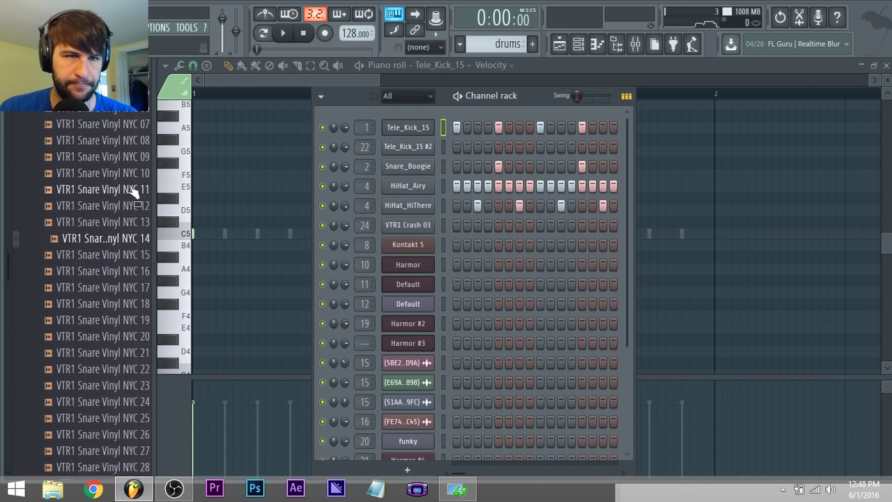
{"action": "left_click", "coordinate": [96, 202]}
{"action": "left_click", "coordinate": [89, 173]}
{"action": "scroll", "coordinate": [105, 174], "scroll_direction": "up", "scroll_amount": 4}
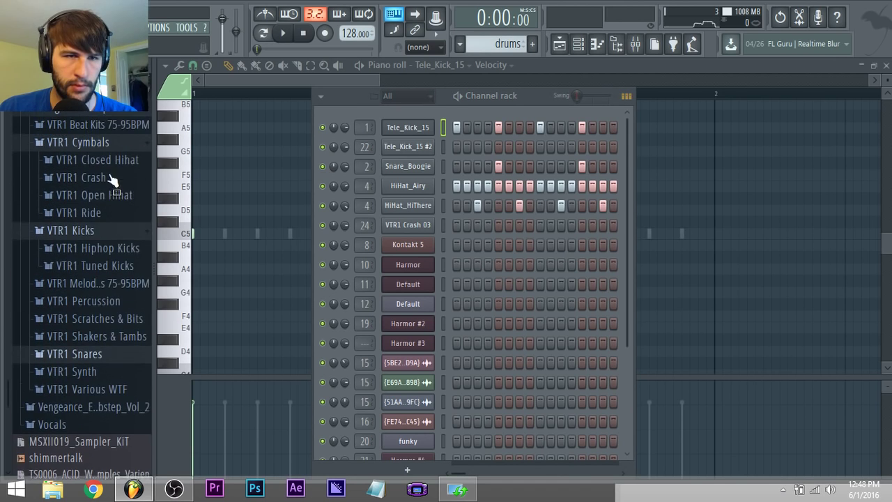
{"action": "left_click", "coordinate": [101, 161]}
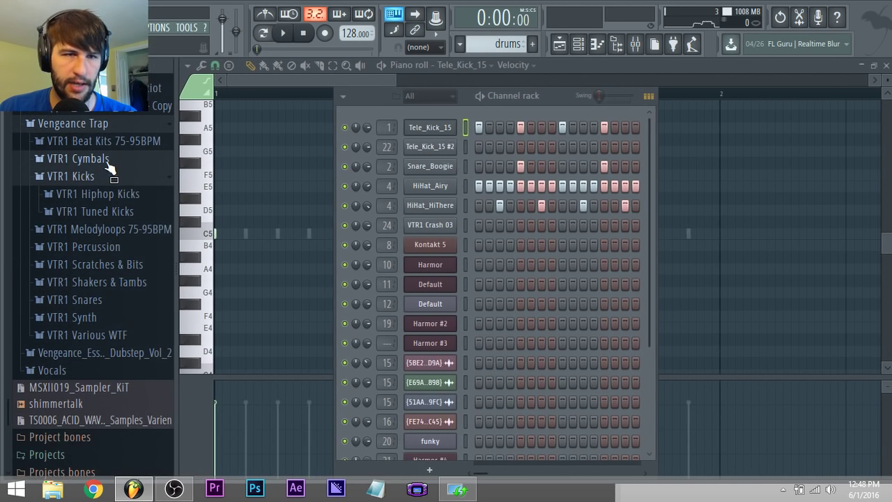
{"action": "scroll", "coordinate": [91, 157], "scroll_direction": "up", "scroll_amount": 2}
{"action": "scroll", "coordinate": [117, 224], "scroll_direction": "up", "scroll_amount": 12}
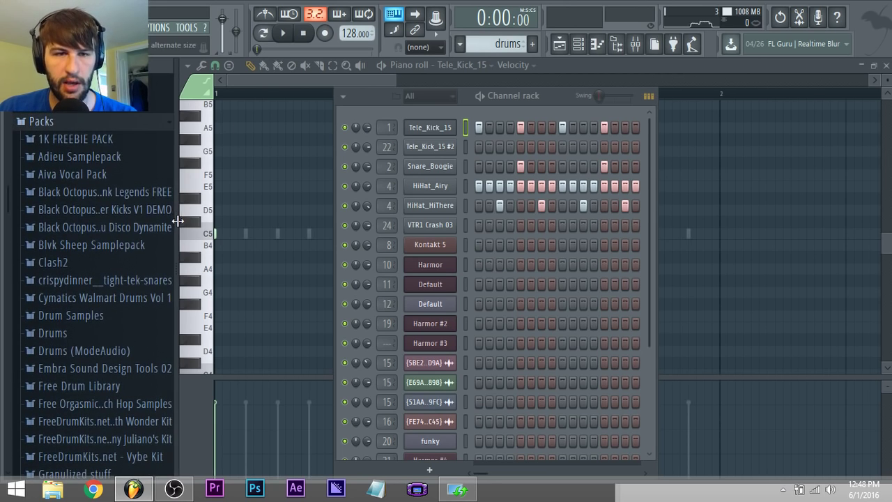
Widen the Browser so full pack names show, and expand the Nu Disco Dynamite pack
{"action": "left_click_drag", "start_coordinate": [180, 210], "coordinate": [220, 229]}
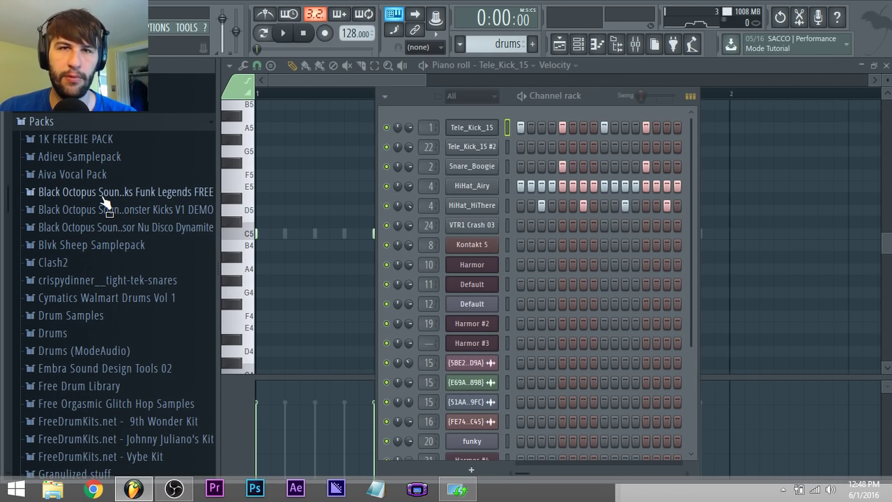
{"action": "left_click", "coordinate": [103, 199]}
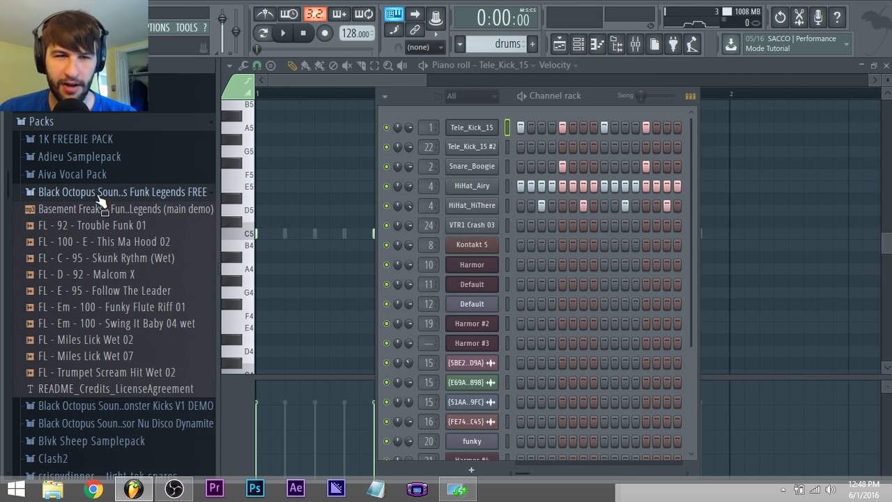
{"action": "left_click", "coordinate": [130, 195]}
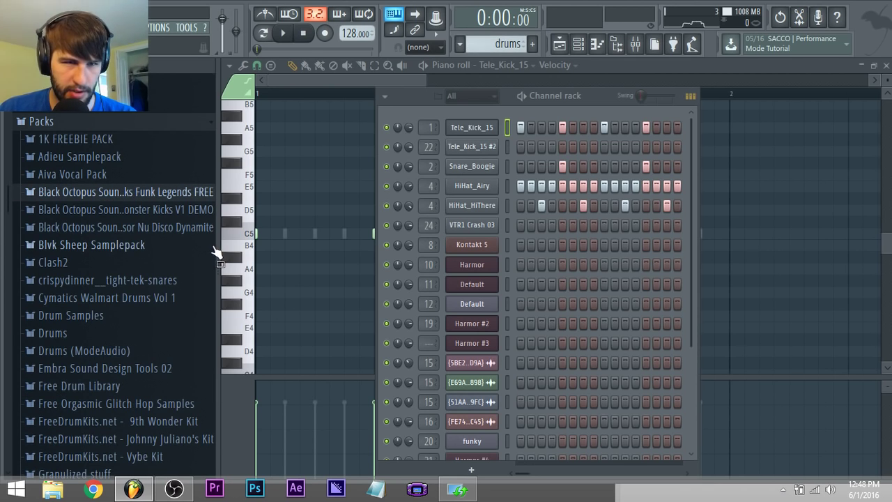
{"action": "left_click", "coordinate": [207, 233]}
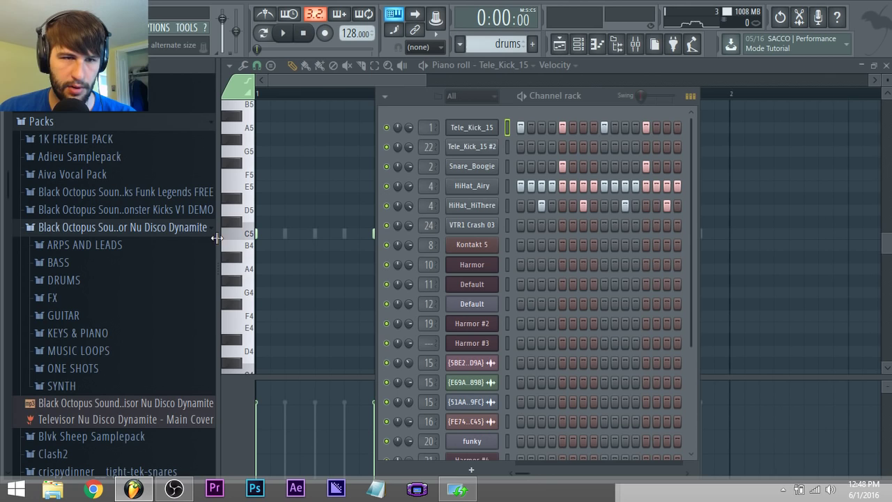
{"action": "left_click_drag", "start_coordinate": [220, 245], "coordinate": [268, 245]}
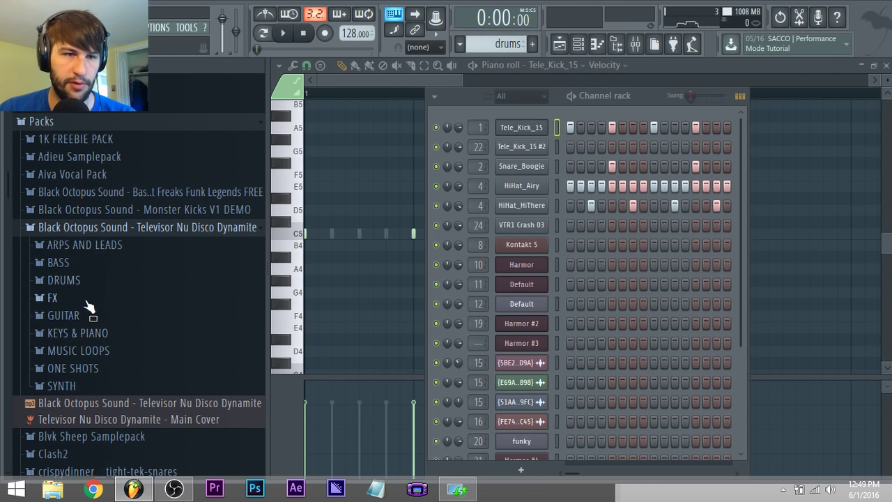
Expand DRUMS > DRUM HITS, play the drums pattern in Pattern mode, then collapse the pack
{"action": "left_click", "coordinate": [68, 282]}
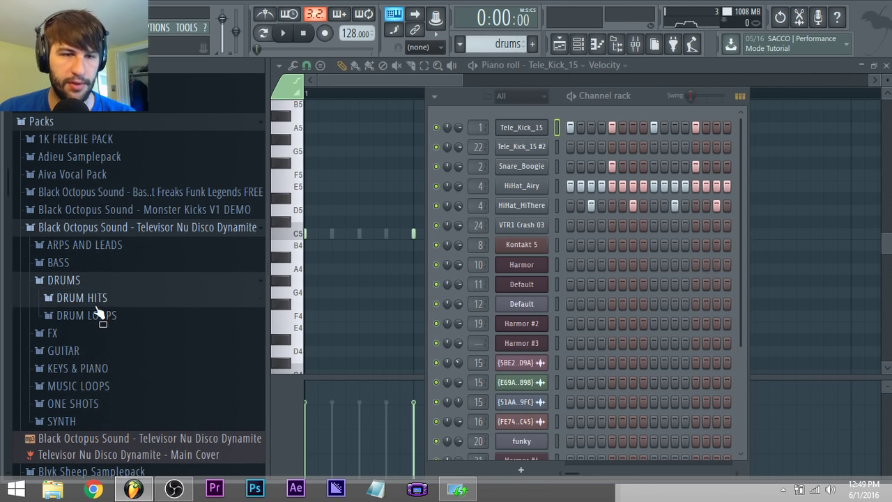
{"action": "left_click", "coordinate": [91, 301]}
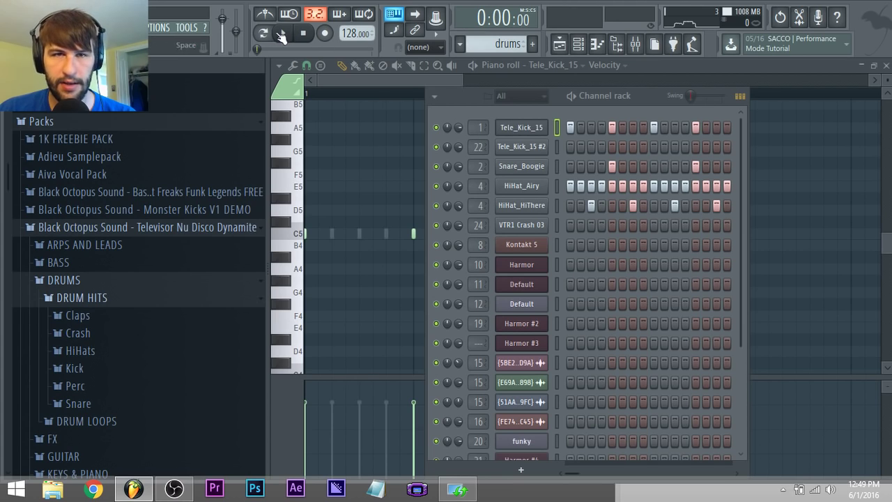
{"action": "left_click", "coordinate": [279, 36]}
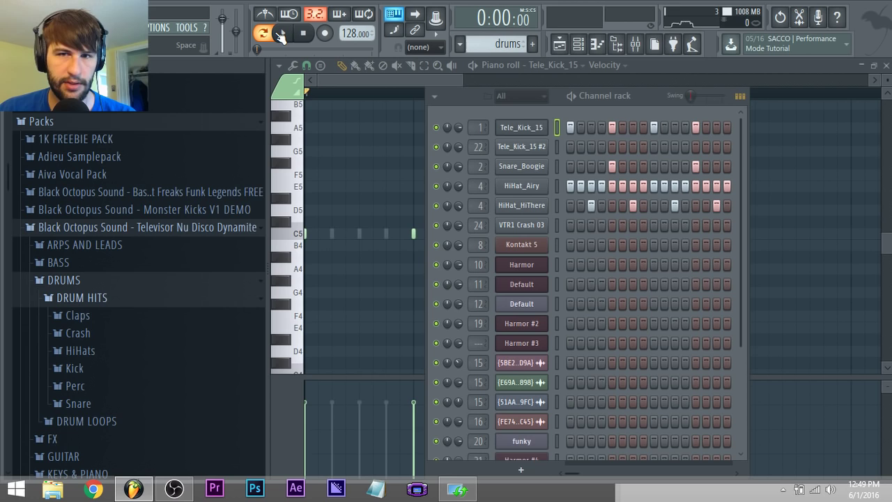
{"action": "left_click", "coordinate": [284, 34]}
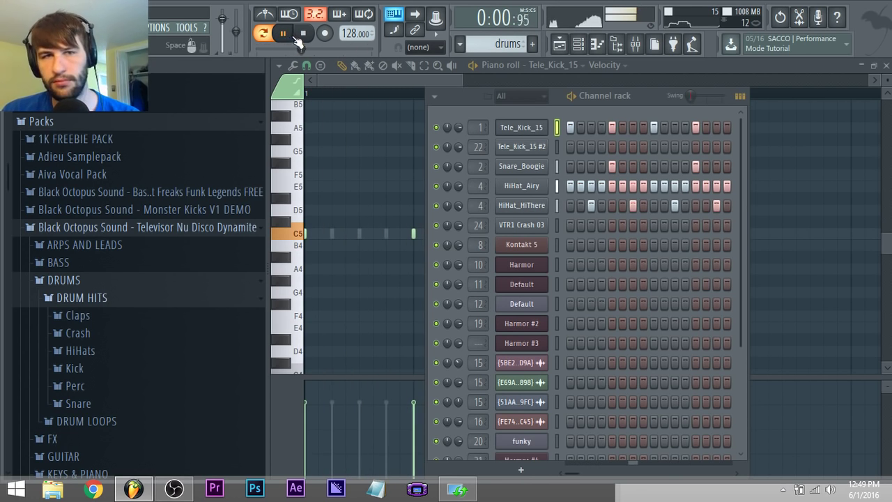
{"action": "left_click", "coordinate": [285, 34]}
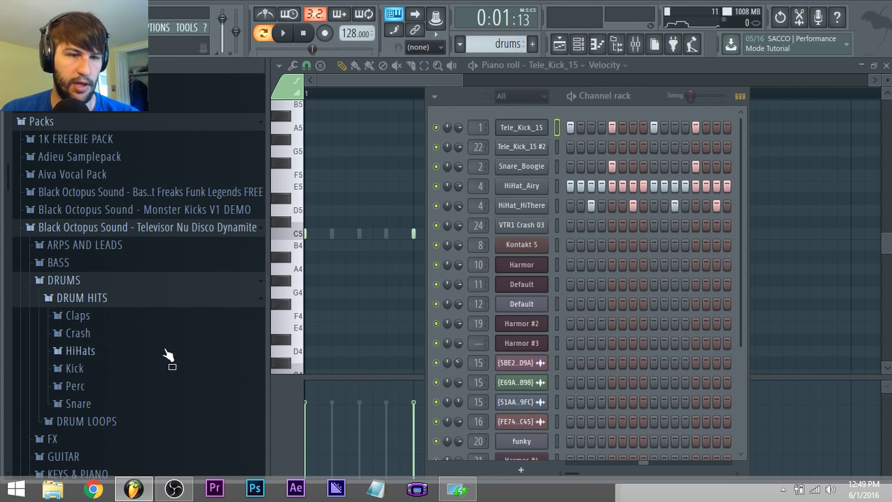
{"action": "left_click", "coordinate": [94, 298]}
{"action": "left_click", "coordinate": [64, 281]}
{"action": "left_click", "coordinate": [77, 227]}
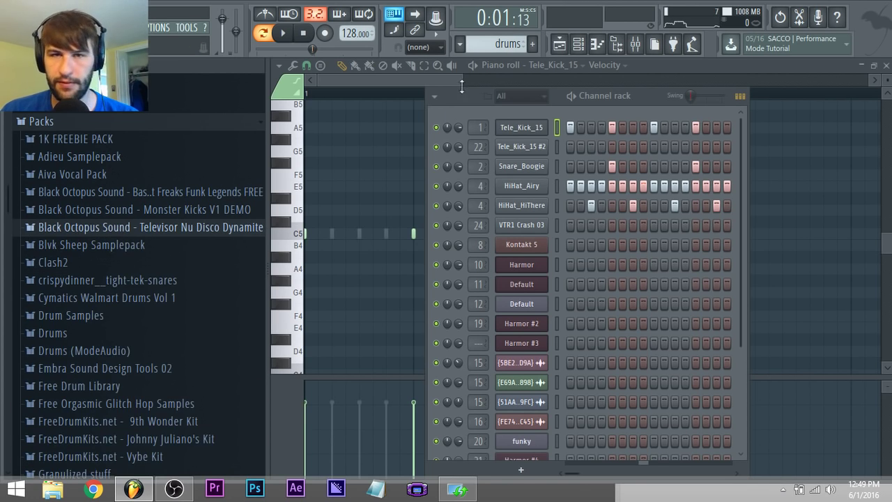
Toggle the playlist and play the drums pattern briefly before stopping
{"action": "left_click", "coordinate": [571, 41]}
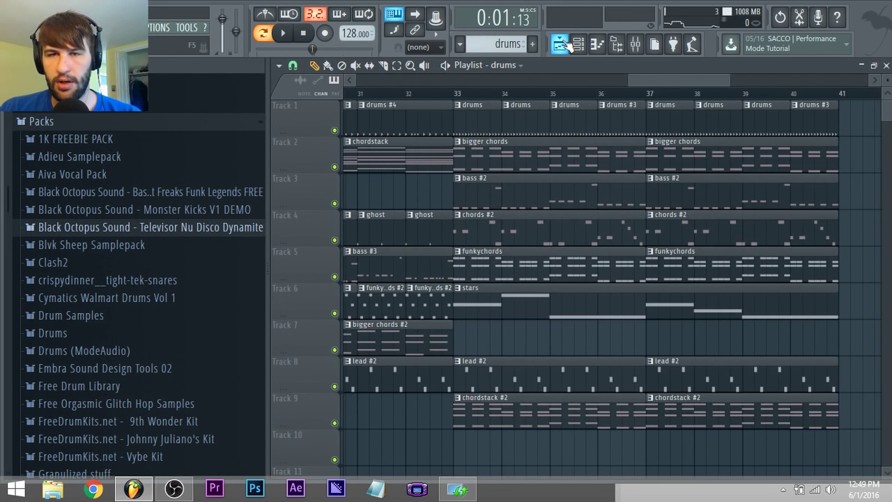
{"action": "left_click", "coordinate": [569, 44]}
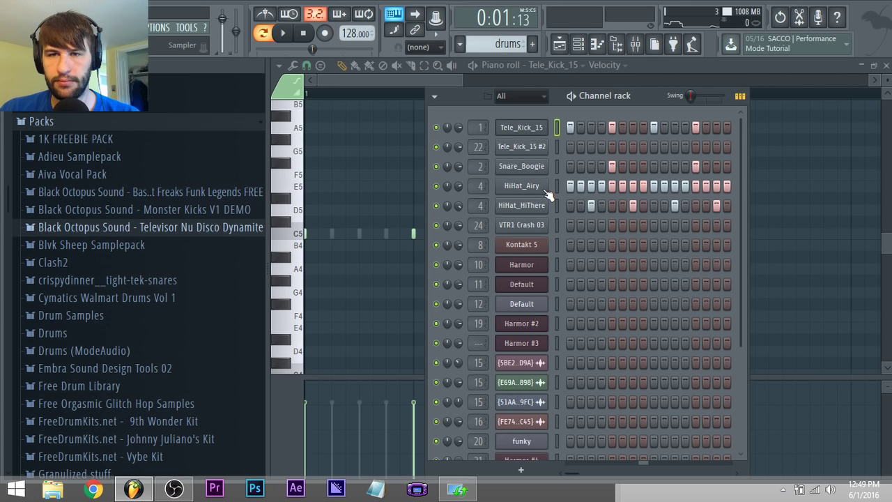
{"action": "left_click", "coordinate": [283, 32]}
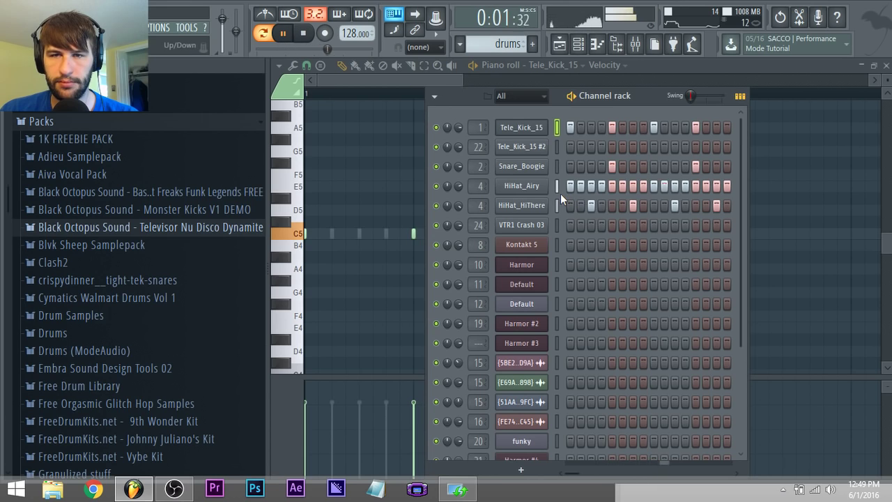
{"action": "key", "text": "F6"}
{"action": "key", "text": "space"}
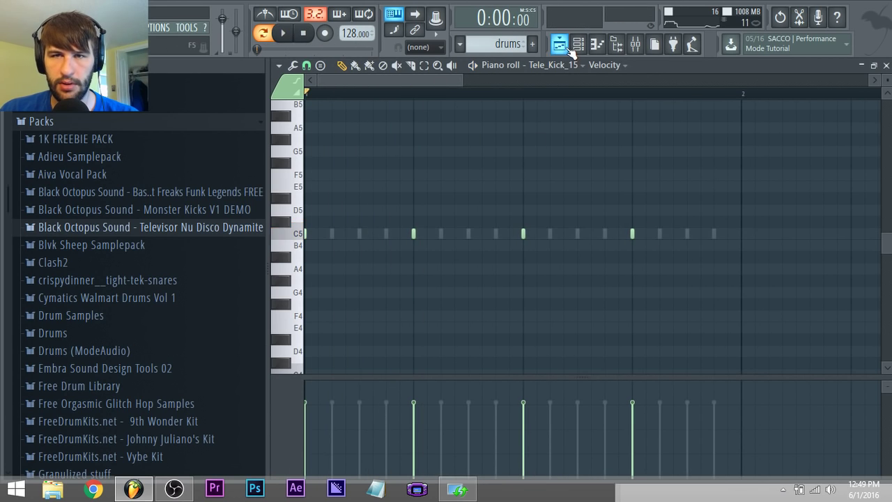
Open the bigger chords pattern, audition it, and open its Harmor #2 synth editor
{"action": "key", "text": "F5"}
{"action": "double_click", "coordinate": [476, 157]}
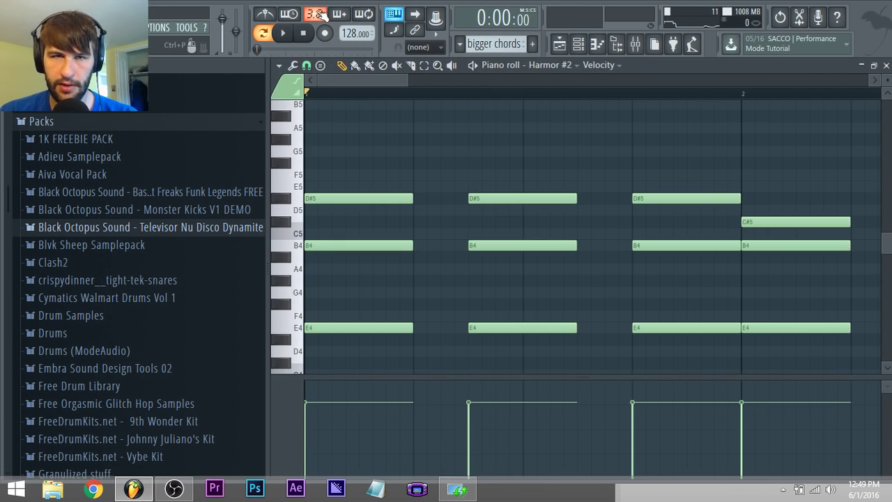
{"action": "left_click", "coordinate": [285, 36]}
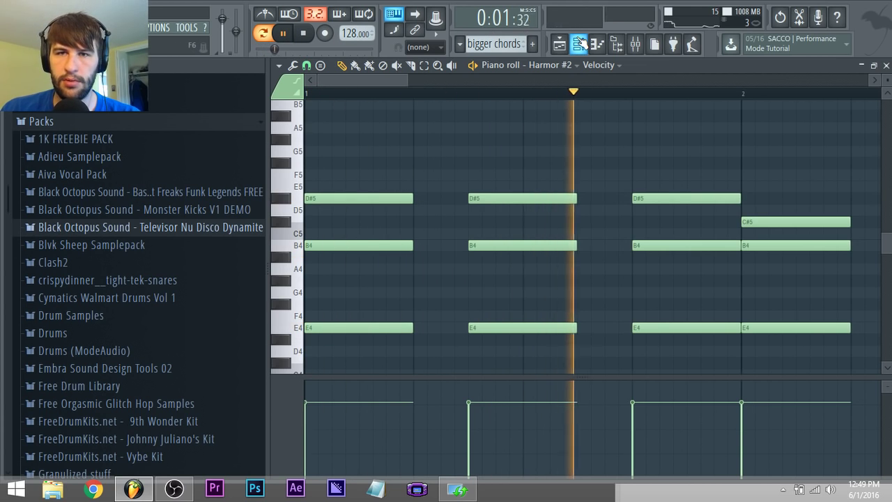
{"action": "left_click", "coordinate": [579, 43]}
{"action": "key", "text": "space"}
{"action": "left_click", "coordinate": [533, 326]}
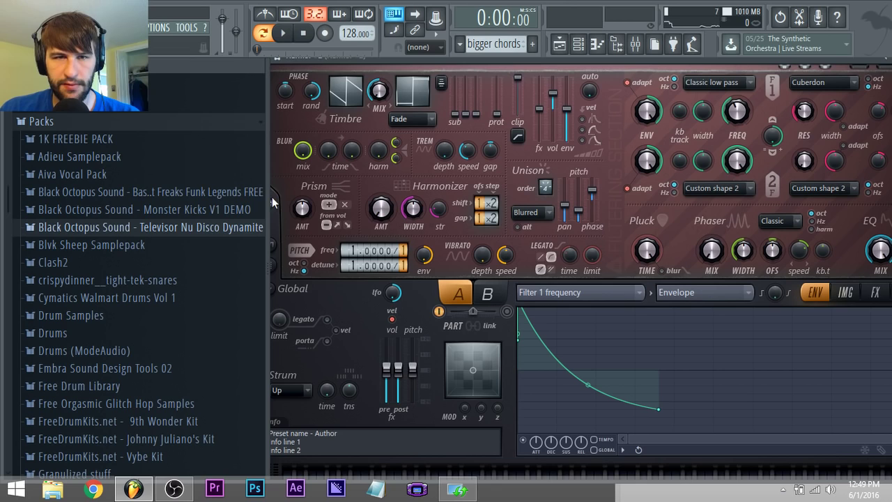
Narrow the Browser, shift the Harmor window right, and browse Harmor's IMG, FX and ADV tabs
{"action": "left_click_drag", "start_coordinate": [273, 202], "coordinate": [207, 219]}
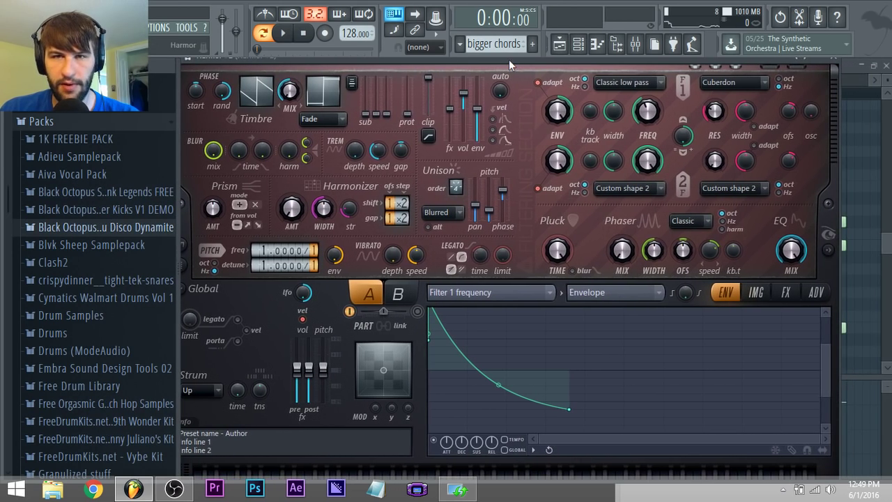
{"action": "left_click_drag", "start_coordinate": [509, 59], "coordinate": [525, 58]}
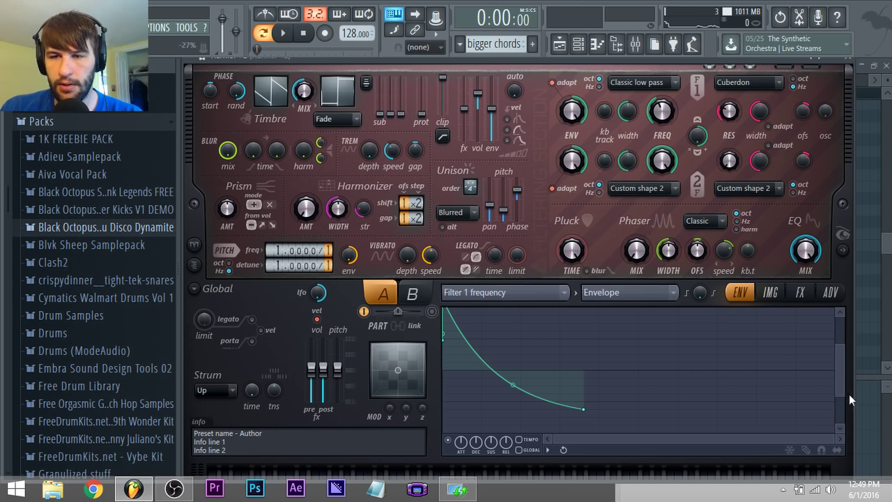
{"action": "left_click", "coordinate": [771, 294]}
{"action": "left_click", "coordinate": [799, 294]}
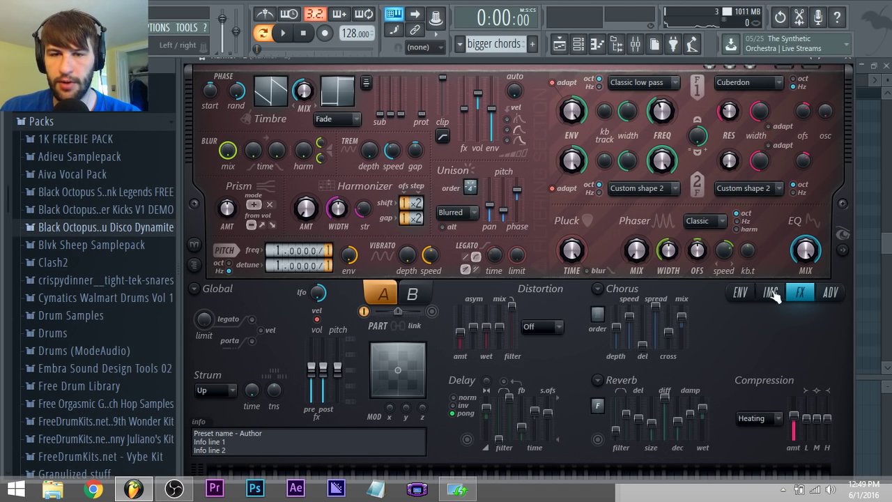
{"action": "left_click", "coordinate": [831, 292]}
{"action": "left_click", "coordinate": [740, 292]}
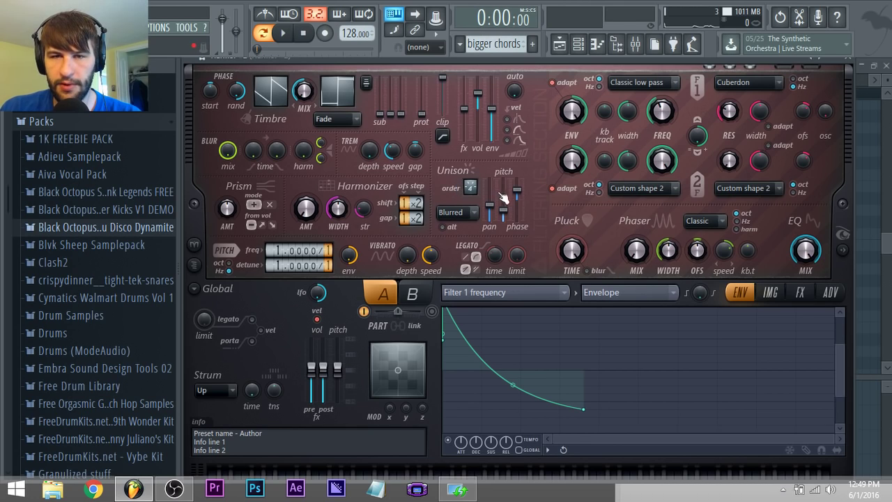
Revisit IMG and FX, then return to ENV showing the Filter 1 frequency envelope
{"action": "left_click", "coordinate": [769, 293]}
{"action": "left_click", "coordinate": [795, 295]}
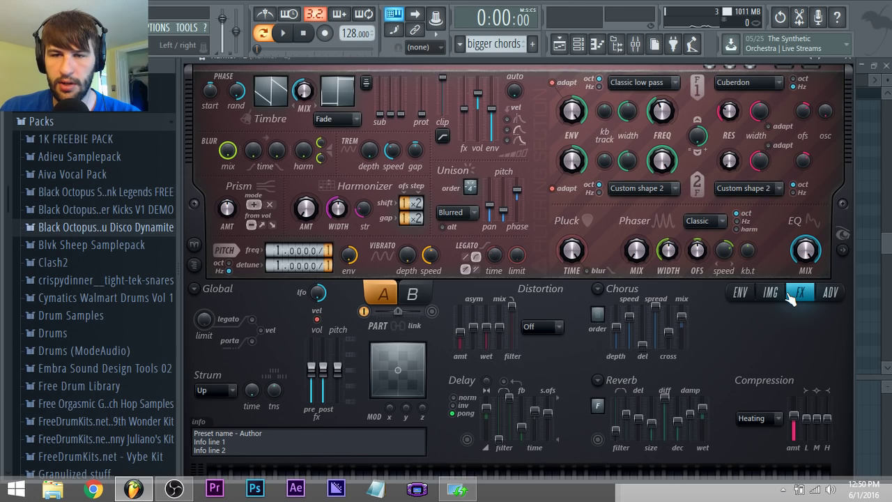
{"action": "left_click", "coordinate": [740, 292]}
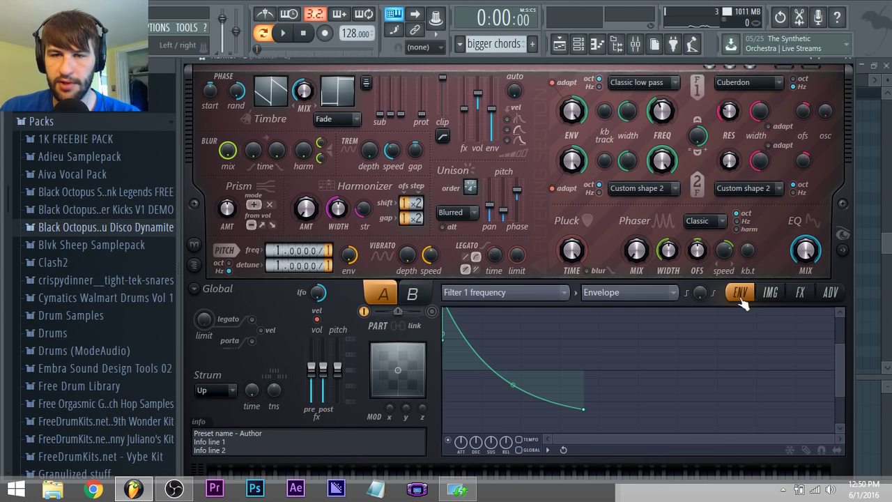
{"action": "left_click", "coordinate": [555, 290]}
{"action": "left_click", "coordinate": [418, 243]}
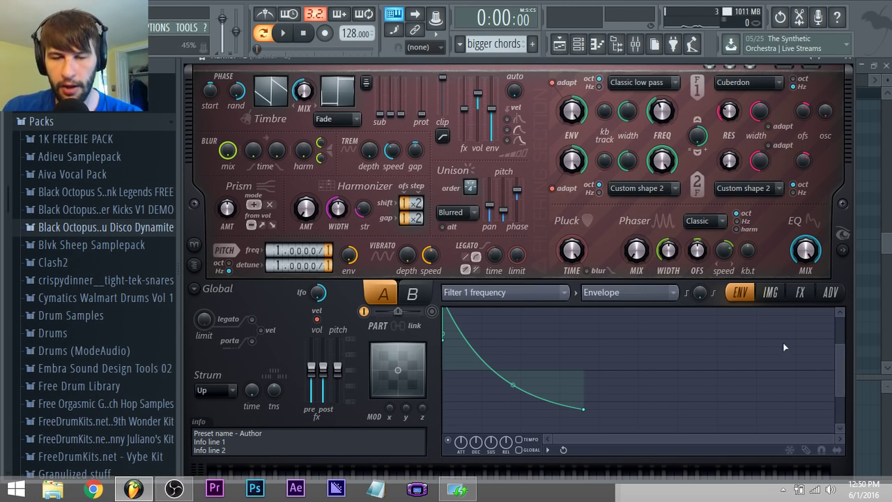
Try the Classic filter shape in Harmor, then revert to Cuberdon
{"action": "left_click_drag", "start_coordinate": [839, 342], "coordinate": [813, 295]}
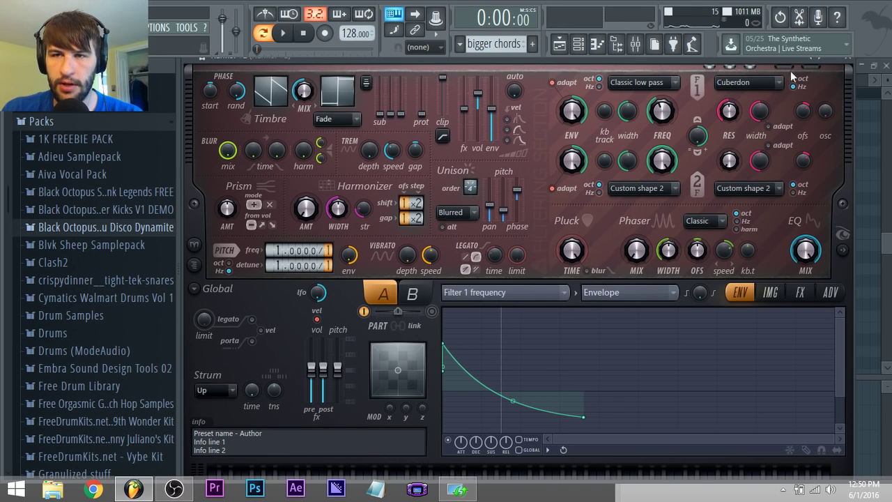
{"action": "left_click", "coordinate": [749, 82]}
{"action": "left_click", "coordinate": [748, 112]}
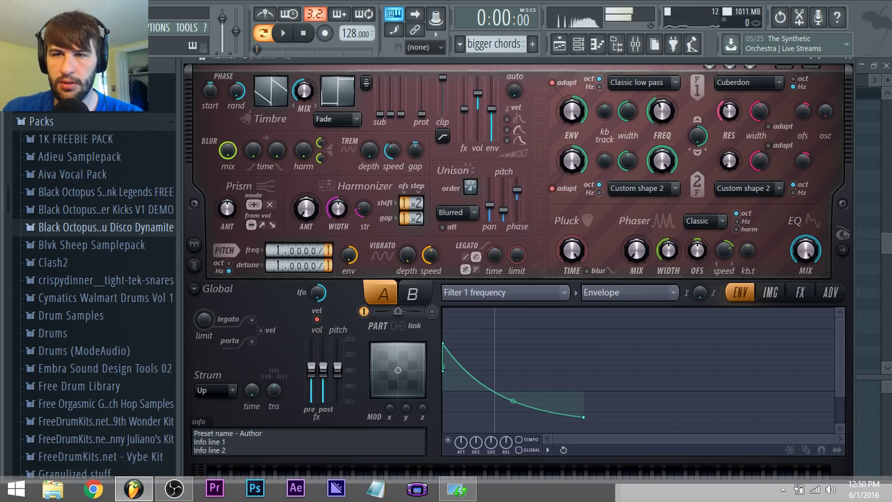
{"action": "left_click", "coordinate": [751, 82]}
{"action": "left_click", "coordinate": [732, 113]}
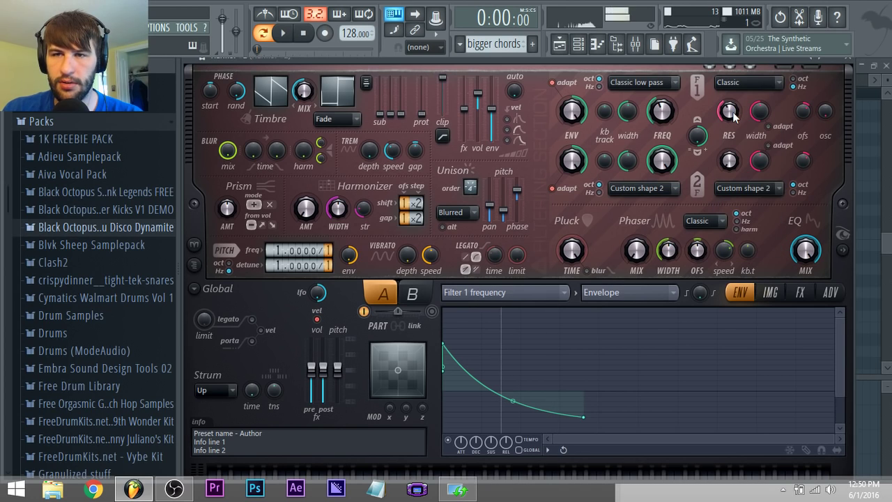
{"action": "left_click", "coordinate": [752, 83]}
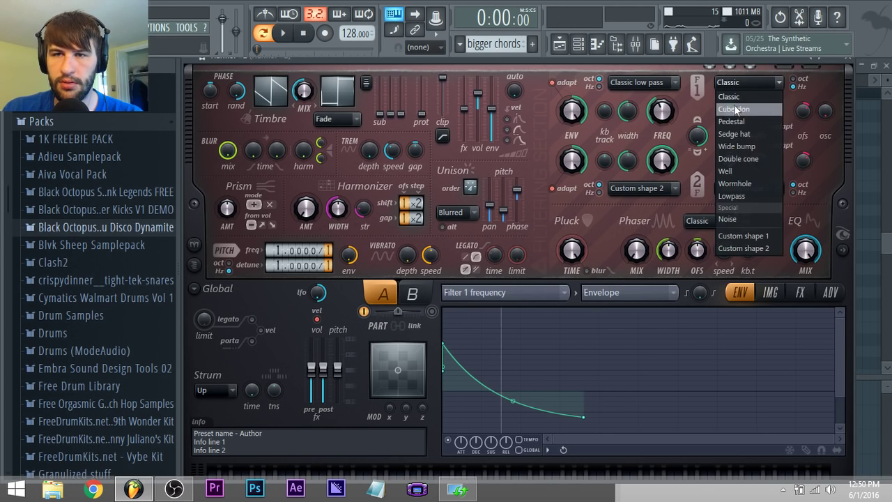
{"action": "left_click", "coordinate": [736, 115]}
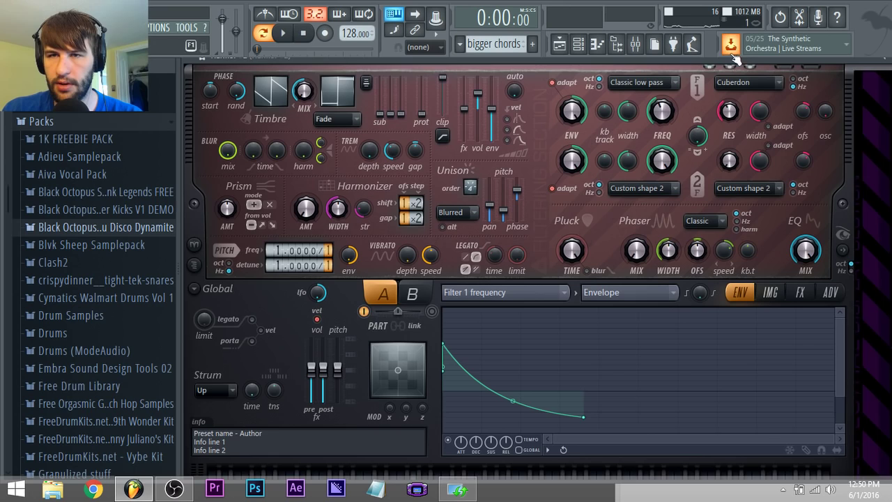
Lower the Filter 1 frequency envelope's end point for a steeper sweep
{"action": "left_click_drag", "start_coordinate": [772, 134], "coordinate": [655, 138]}
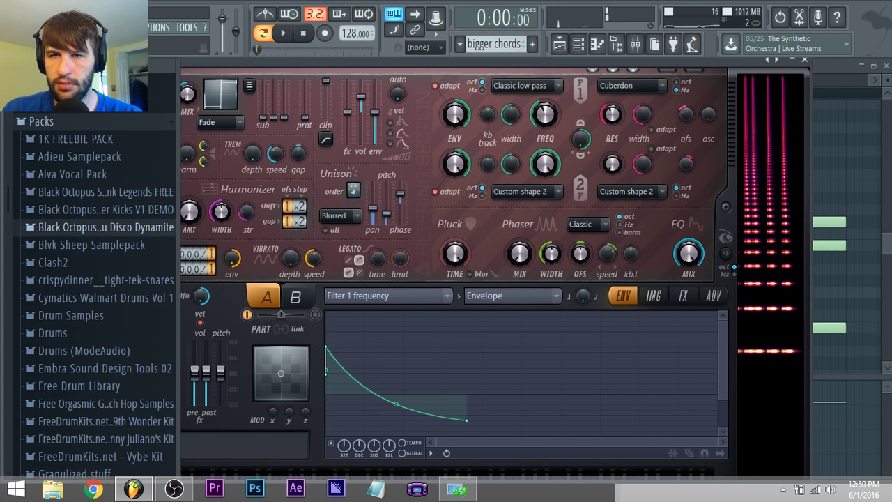
{"action": "left_click_drag", "start_coordinate": [564, 58], "coordinate": [671, 55]}
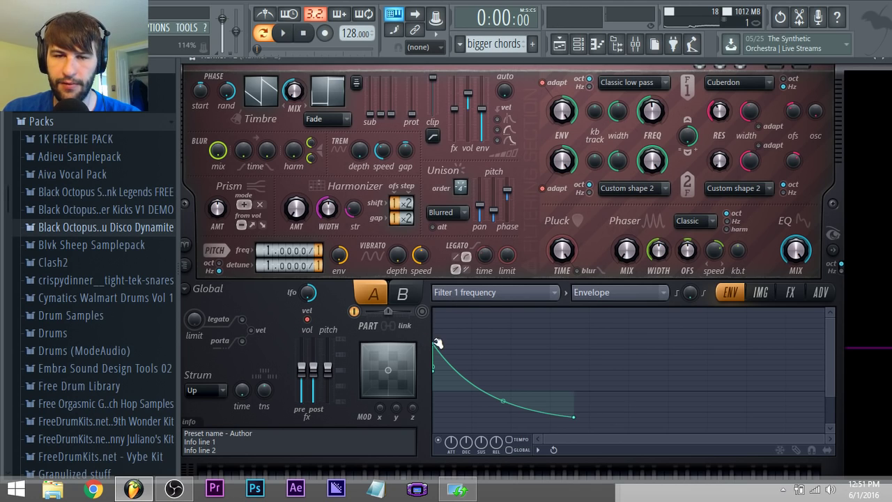
{"action": "mouse_move", "coordinate": [578, 417]}
{"action": "left_mouse_down"}
{"action": "mouse_move", "coordinate": [573, 432]}
{"action": "mouse_move", "coordinate": [570, 361]}
{"action": "mouse_move", "coordinate": [548, 378]}
{"action": "left_mouse_up"}
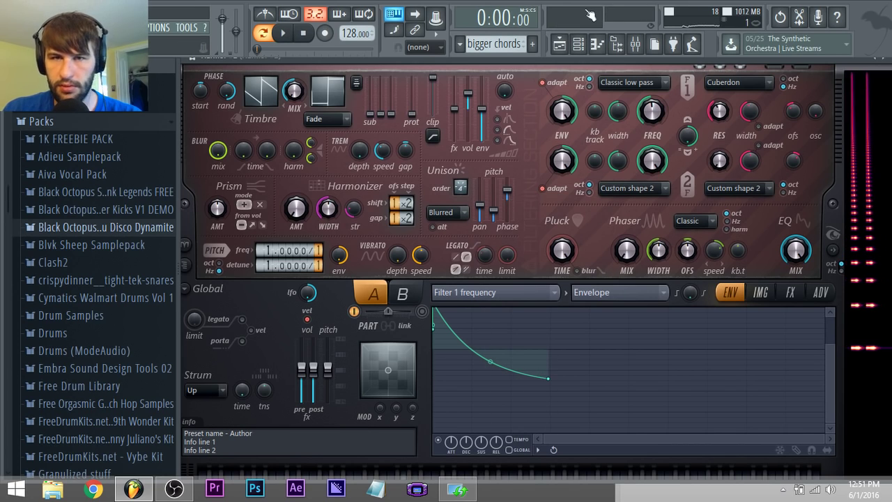
Play the song and reopen Harmor #2 from the bigger chords clip
{"action": "left_click", "coordinate": [580, 46]}
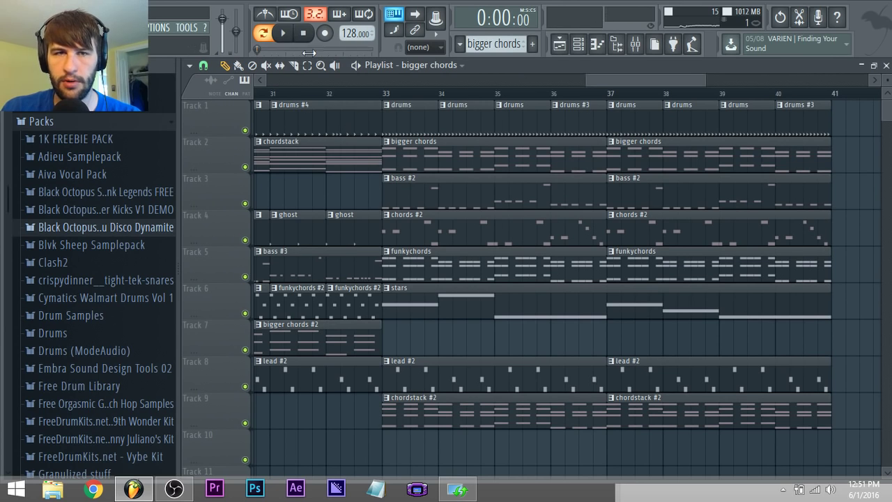
{"action": "key", "text": "space"}
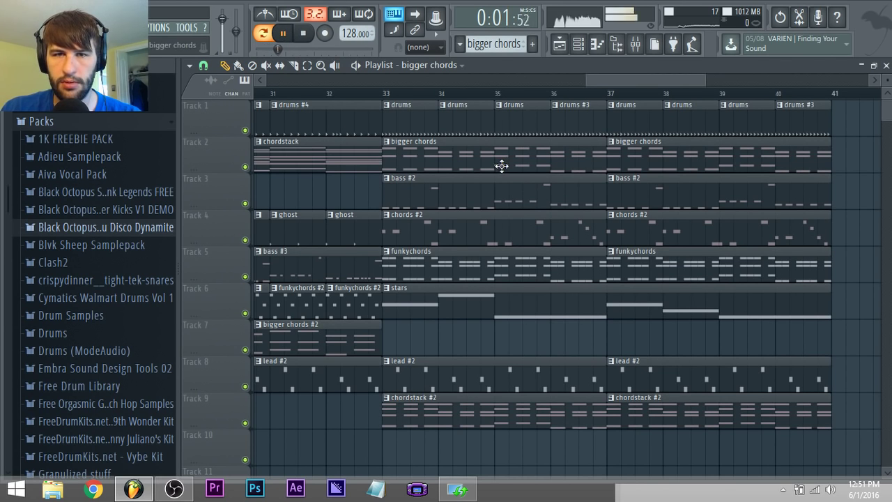
{"action": "double_click", "coordinate": [499, 164]}
{"action": "left_click", "coordinate": [594, 43]}
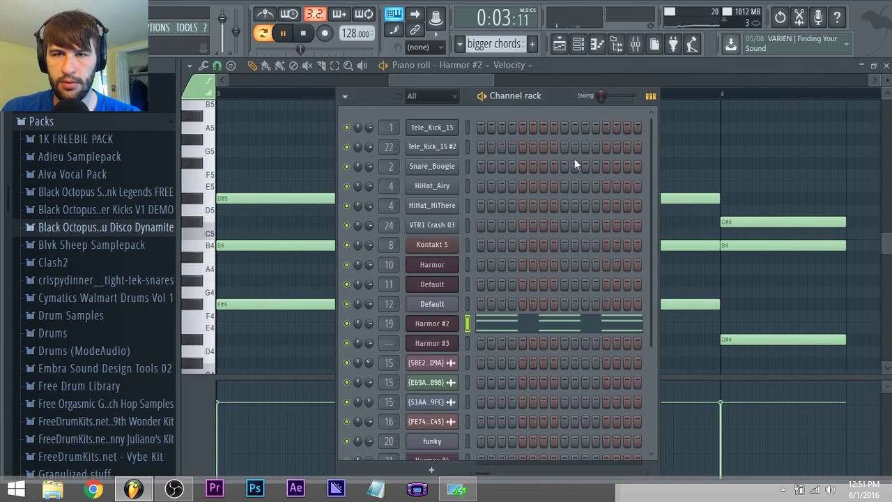
{"action": "left_click", "coordinate": [394, 328]}
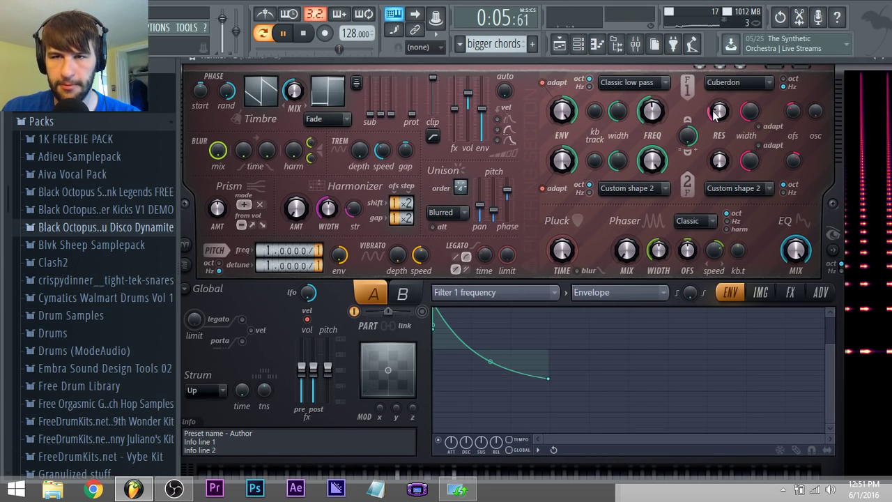
Drag the envelope end point left to shorten the decay, stop, and return to the playlist
{"action": "left_click_drag", "start_coordinate": [549, 379], "coordinate": [536, 379]}
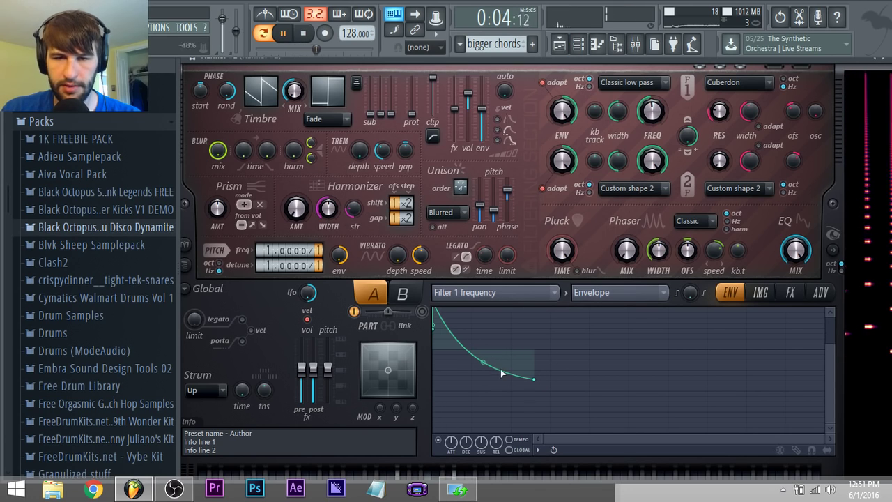
{"action": "key", "text": "space"}
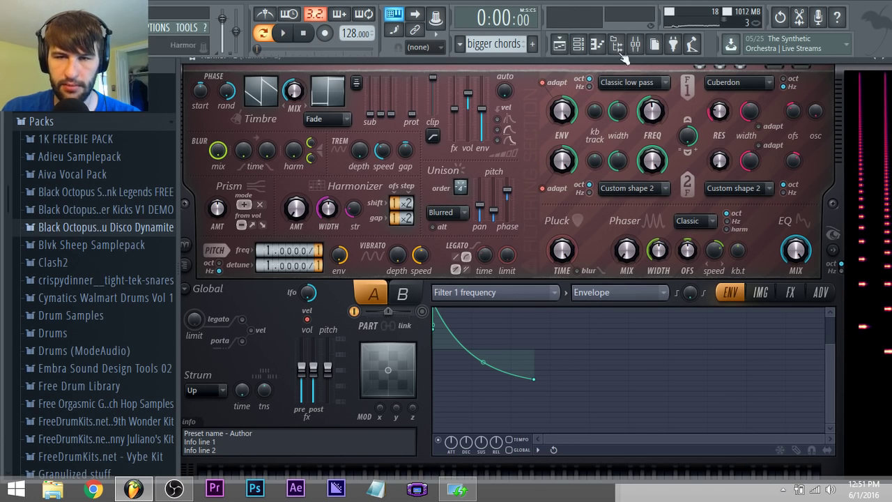
{"action": "left_click", "coordinate": [559, 46]}
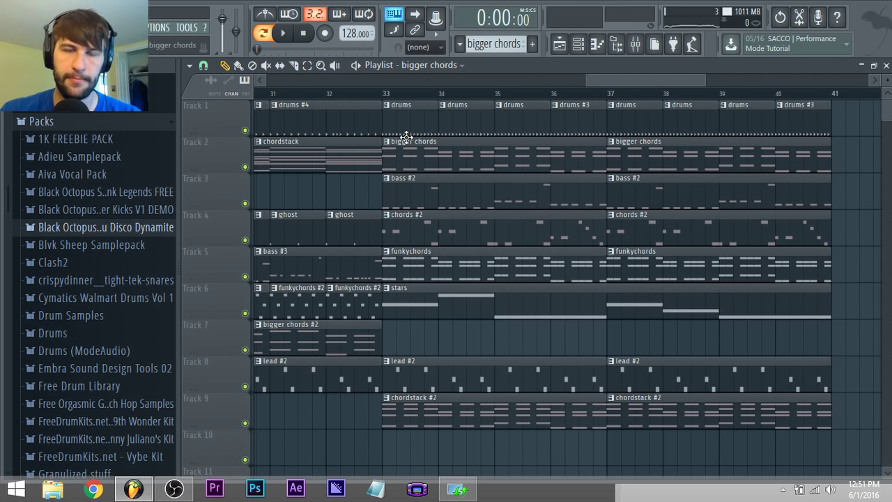
Delete the stray short G5 note from the bigger chords pattern, then return to the playlist
{"action": "double_click", "coordinate": [434, 167]}
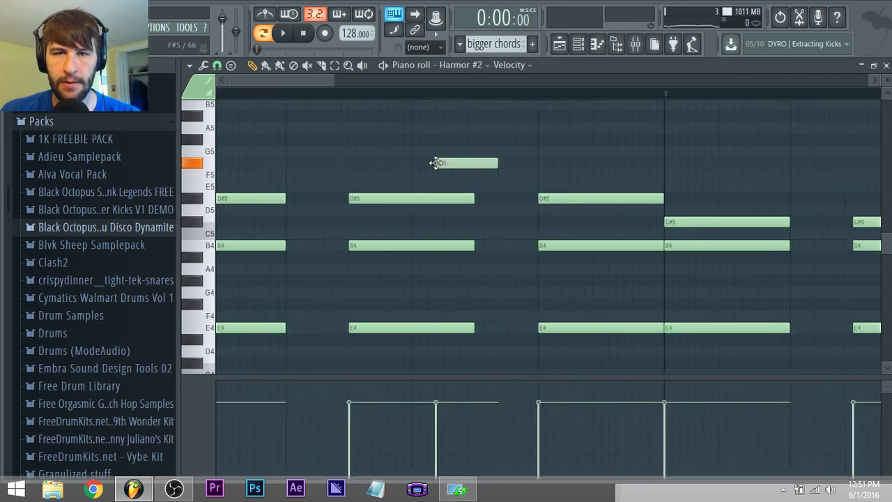
{"action": "left_click_drag", "start_coordinate": [435, 163], "coordinate": [407, 163]}
{"action": "right_click", "coordinate": [467, 162]}
{"action": "scroll", "coordinate": [460, 171], "scroll_direction": "down", "scroll_amount": 4}
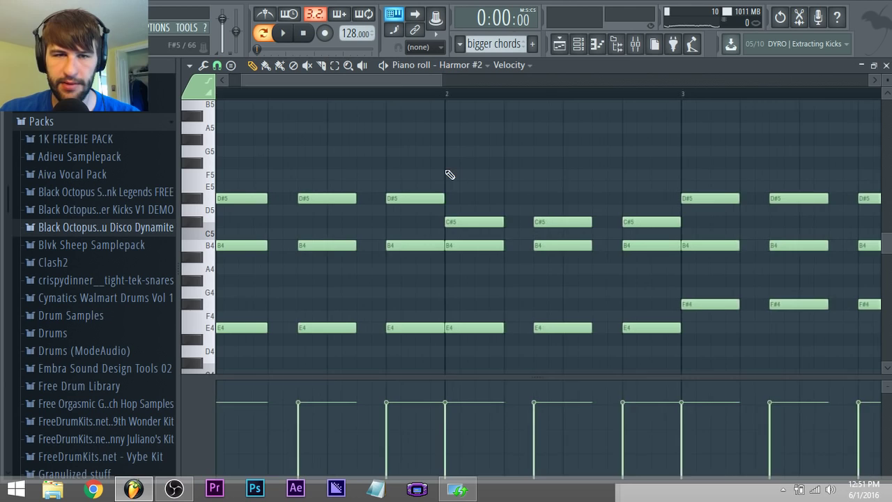
{"action": "scroll", "coordinate": [444, 218], "scroll_direction": "down", "scroll_amount": 5}
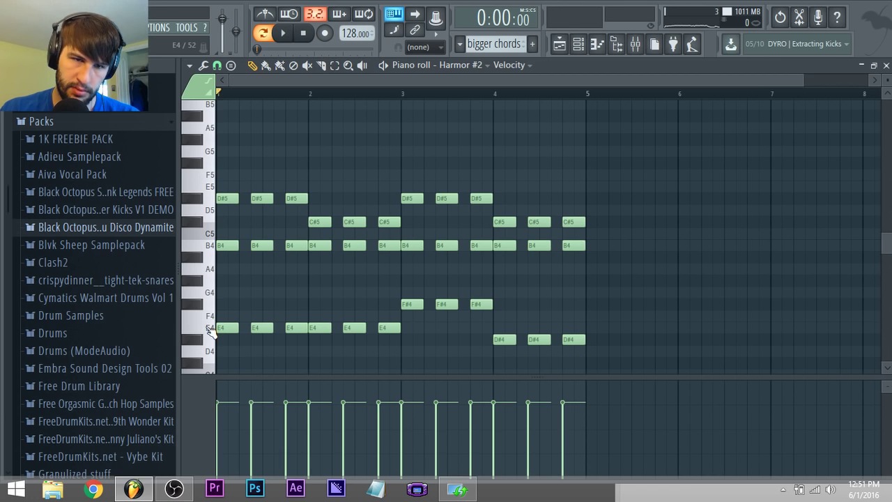
{"action": "scroll", "coordinate": [211, 334], "scroll_direction": "down", "scroll_amount": 3}
{"action": "scroll", "coordinate": [210, 333], "scroll_direction": "up", "scroll_amount": 3}
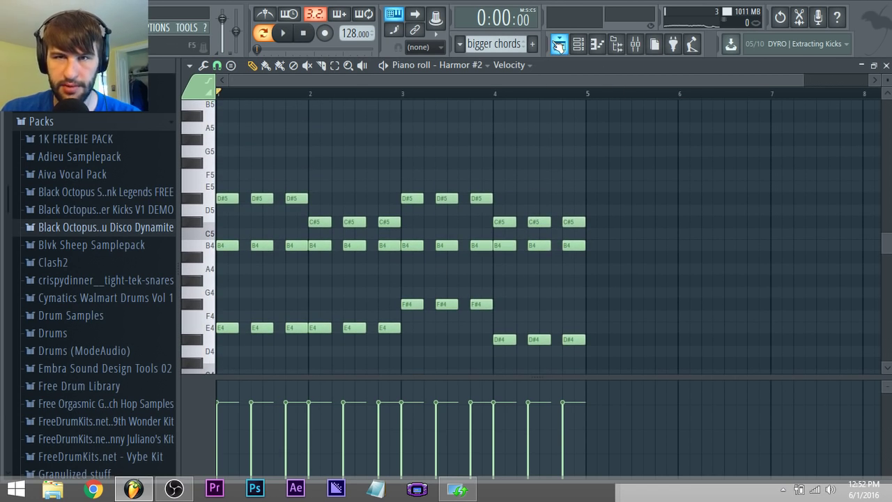
{"action": "left_click", "coordinate": [561, 46]}
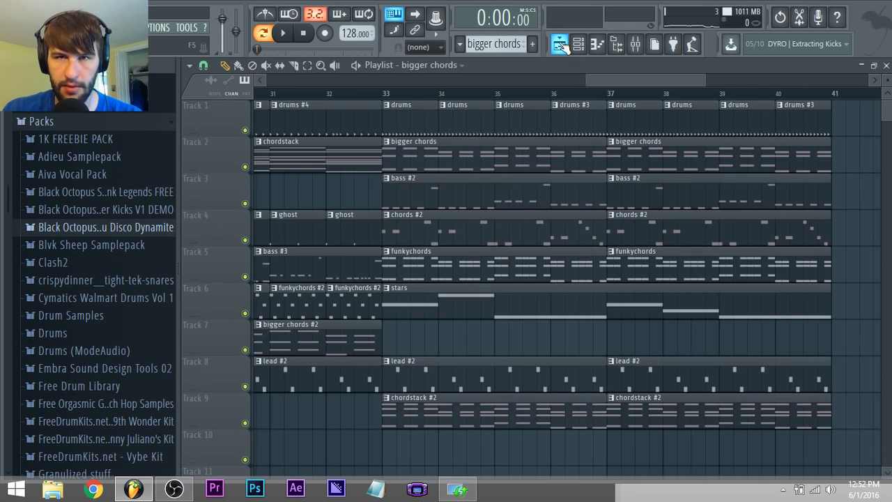
Open the bass #2 clip, play it, and open its Default channel Harmor synth
{"action": "double_click", "coordinate": [406, 197]}
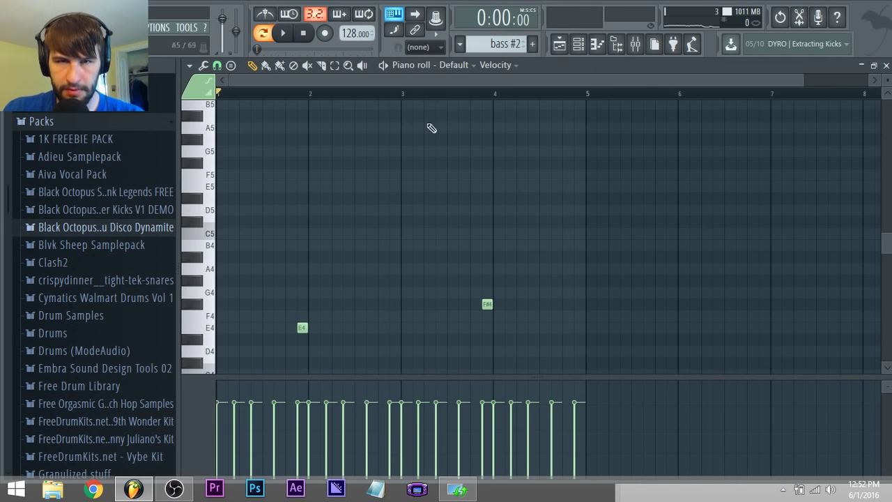
{"action": "key", "text": "space"}
{"action": "left_click", "coordinate": [578, 44]}
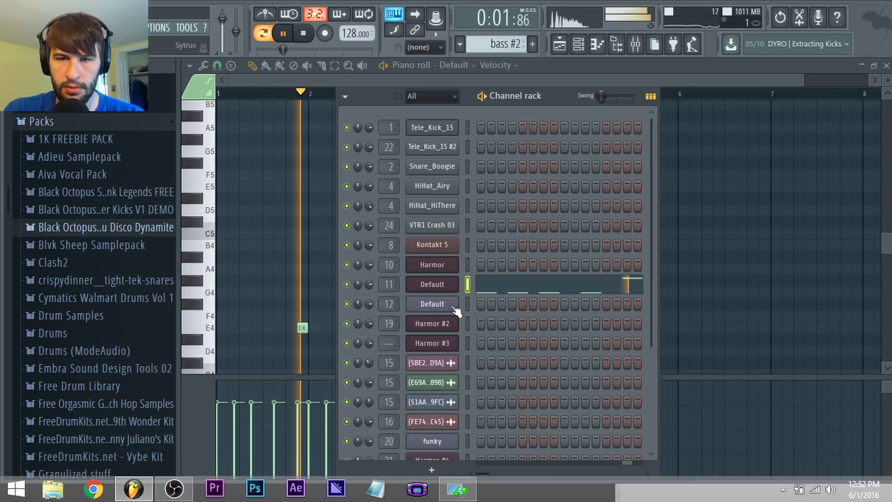
{"action": "left_click", "coordinate": [432, 286]}
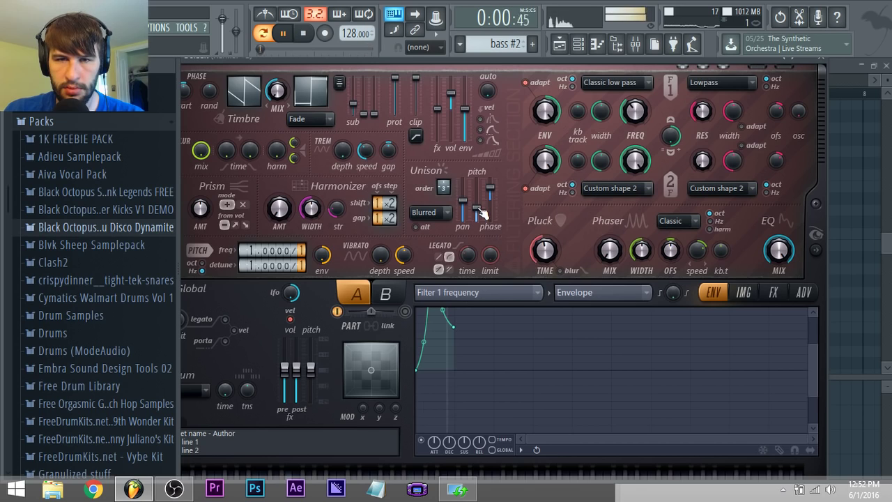
{"action": "key", "text": "space"}
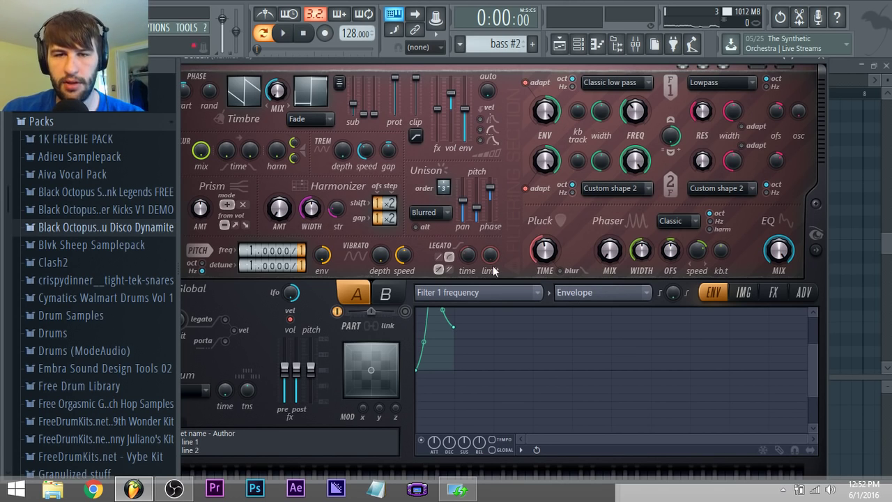
Lengthen the Filter 1 envelope's attack and decay, then preview the pattern
{"action": "left_click_drag", "start_coordinate": [808, 345], "coordinate": [806, 337]}
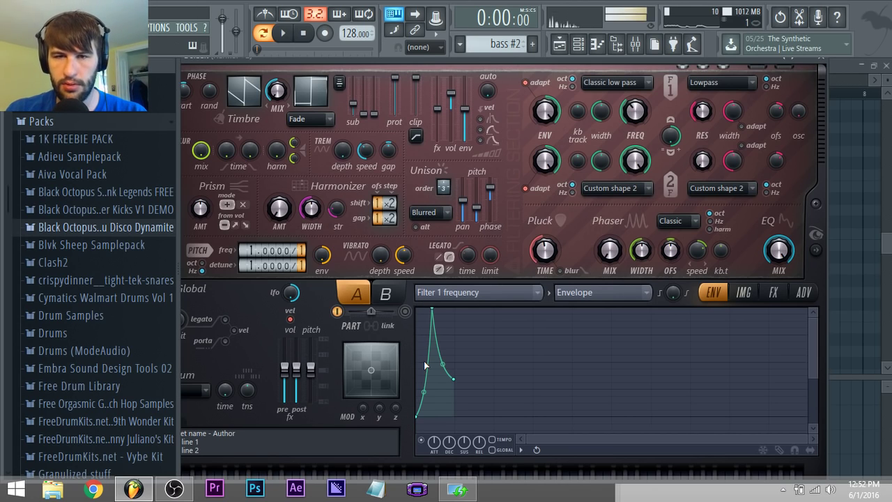
{"action": "left_click_drag", "start_coordinate": [432, 308], "coordinate": [464, 312]}
{"action": "left_click_drag", "start_coordinate": [455, 380], "coordinate": [476, 380]}
{"action": "key", "text": "space"}
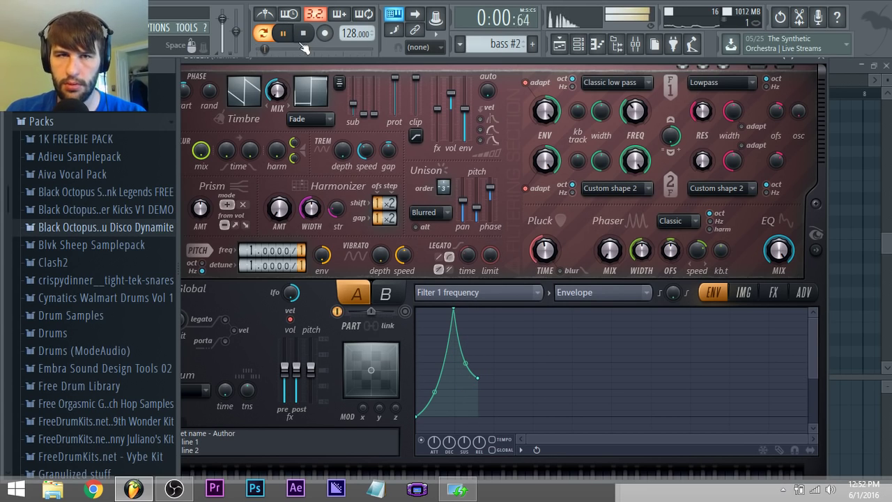
{"action": "left_click", "coordinate": [304, 34]}
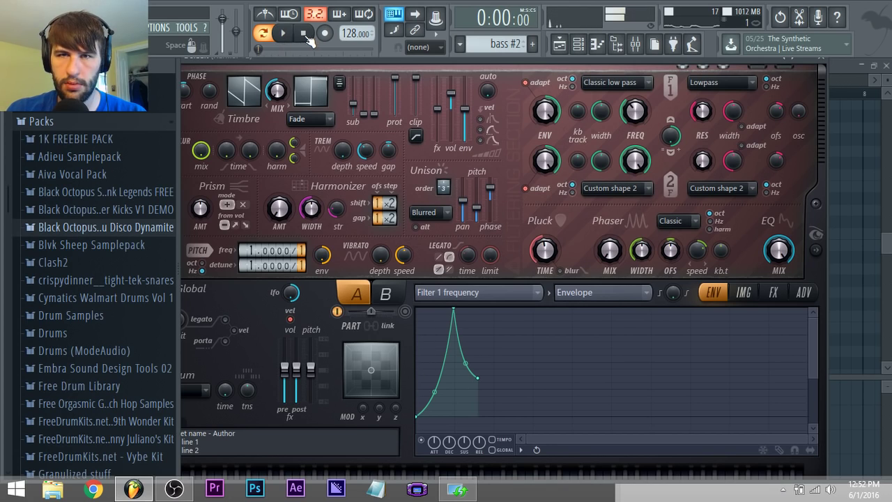
Shorten the envelope attack and decay again, switch to Song mode, and show the playlist
{"action": "left_click_drag", "start_coordinate": [455, 309], "coordinate": [429, 308]}
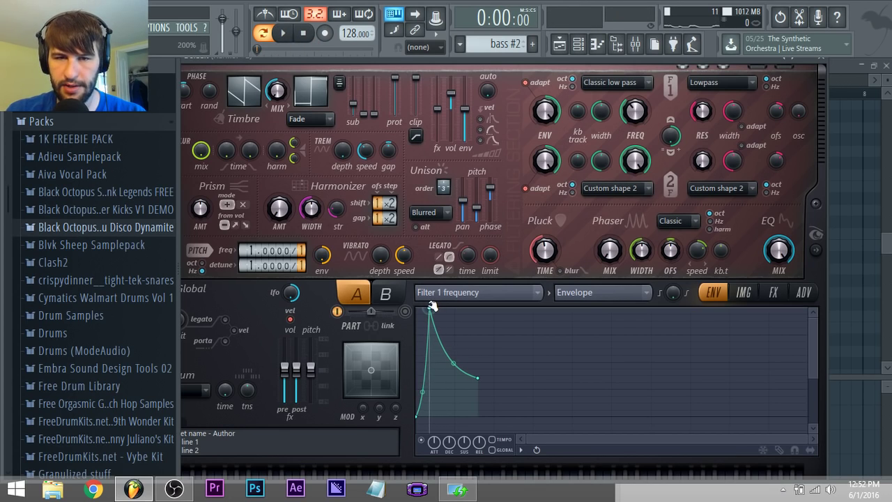
{"action": "left_click_drag", "start_coordinate": [486, 379], "coordinate": [461, 379]}
{"action": "left_click", "coordinate": [264, 34]}
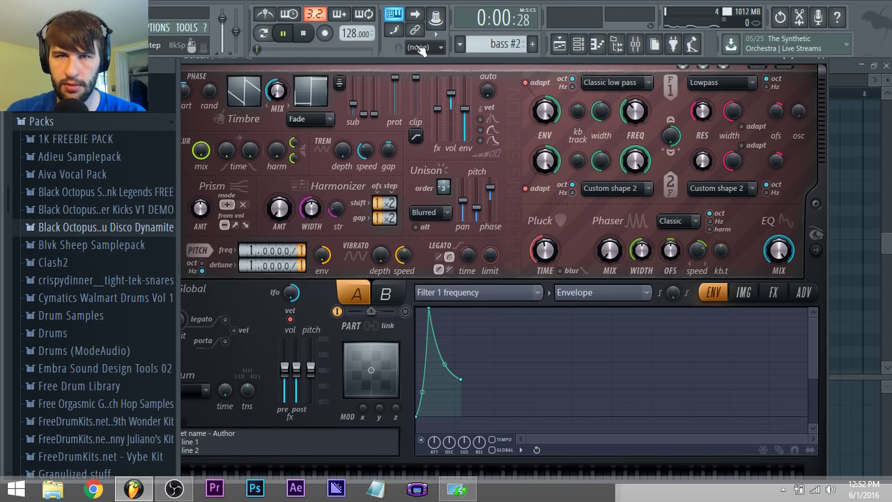
{"action": "left_click", "coordinate": [560, 44]}
{"action": "key", "text": "space"}
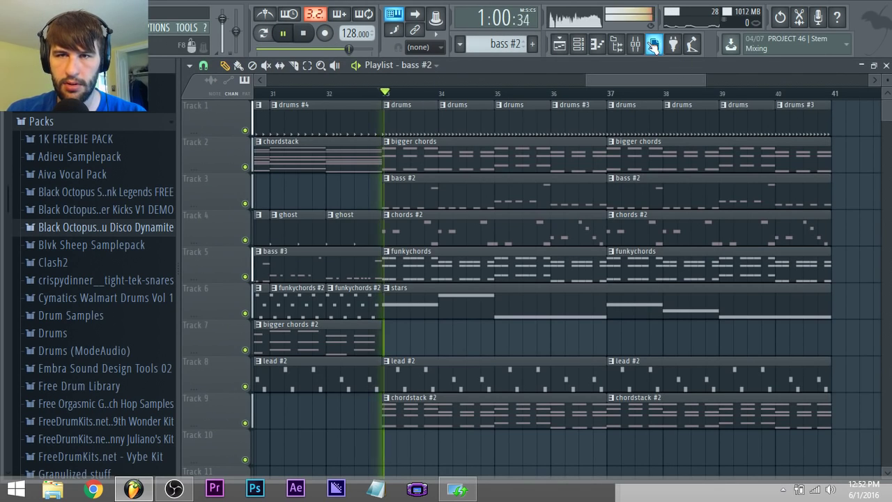
{"action": "left_click", "coordinate": [584, 44]}
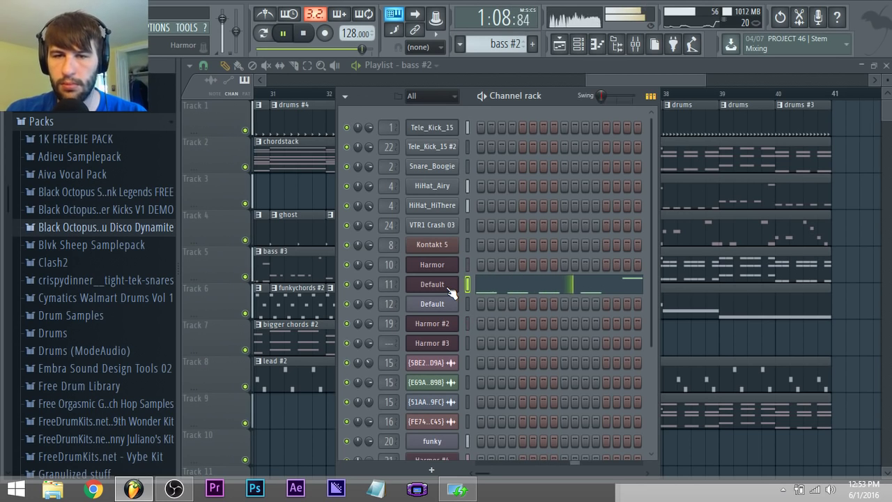
{"action": "key", "text": "space"}
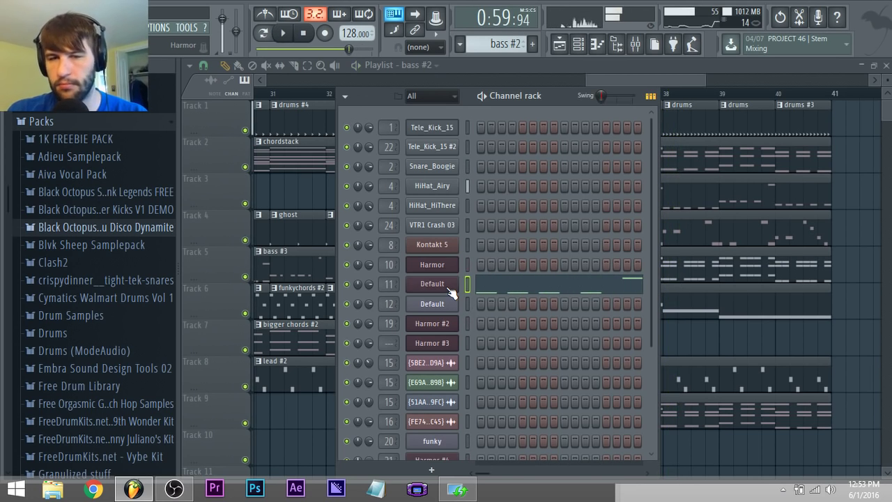
{"action": "left_click", "coordinate": [449, 292]}
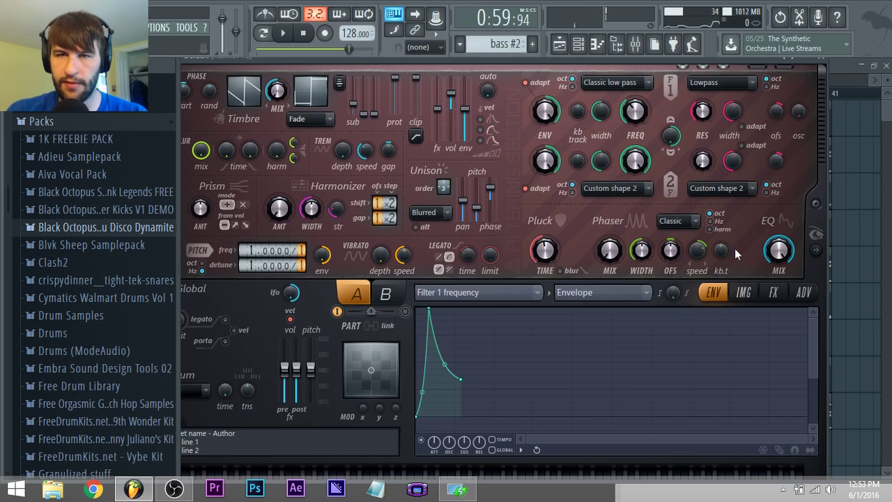
{"action": "left_click", "coordinate": [743, 293]}
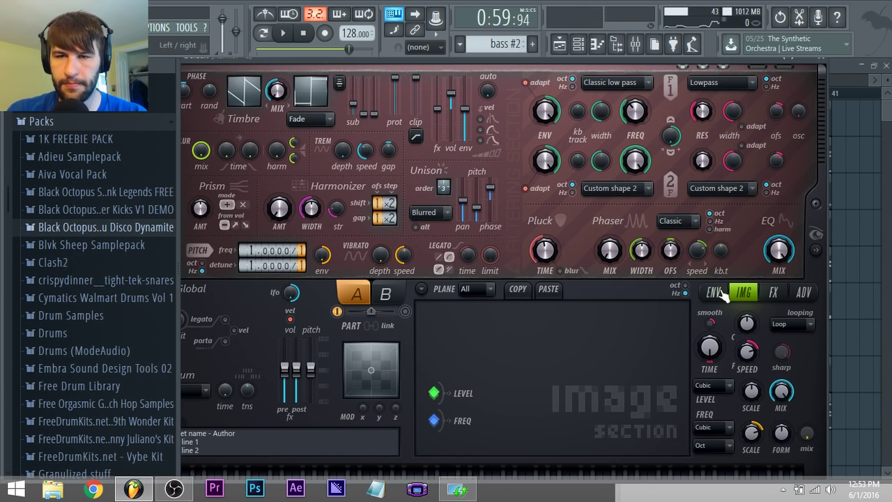
{"action": "left_click", "coordinate": [718, 293]}
{"action": "left_click", "coordinate": [643, 293]}
{"action": "left_click", "coordinate": [647, 296]}
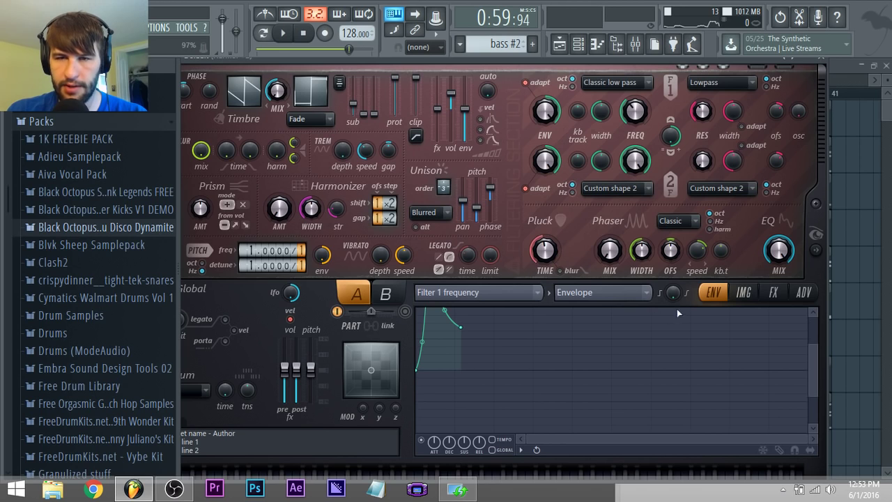
{"action": "left_click", "coordinate": [529, 297]}
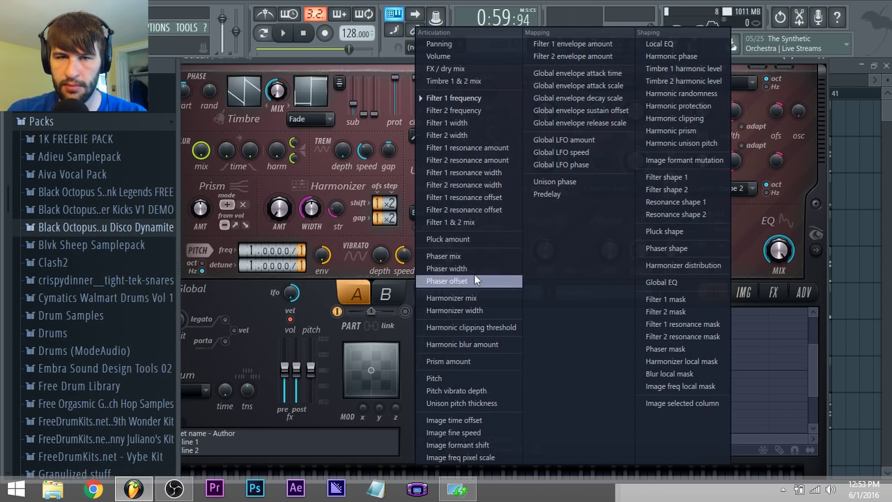
{"action": "left_click", "coordinate": [359, 272]}
{"action": "left_click", "coordinate": [560, 44]}
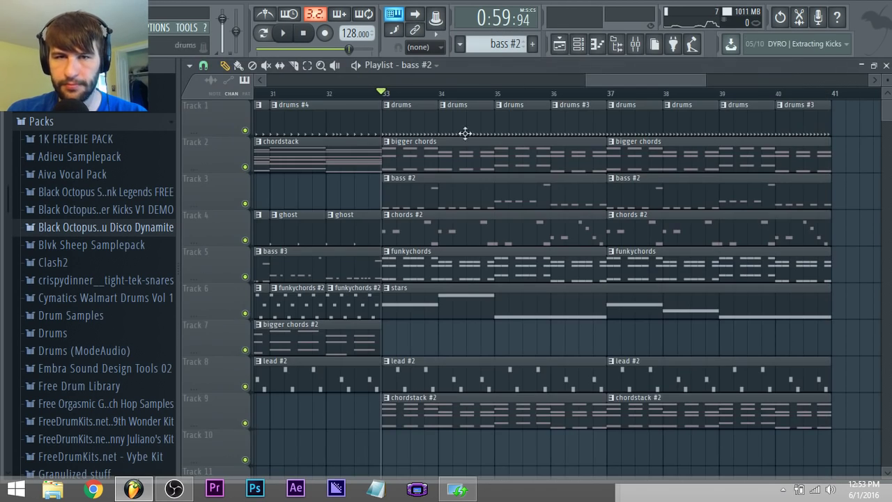
{"action": "double_click", "coordinate": [420, 187]}
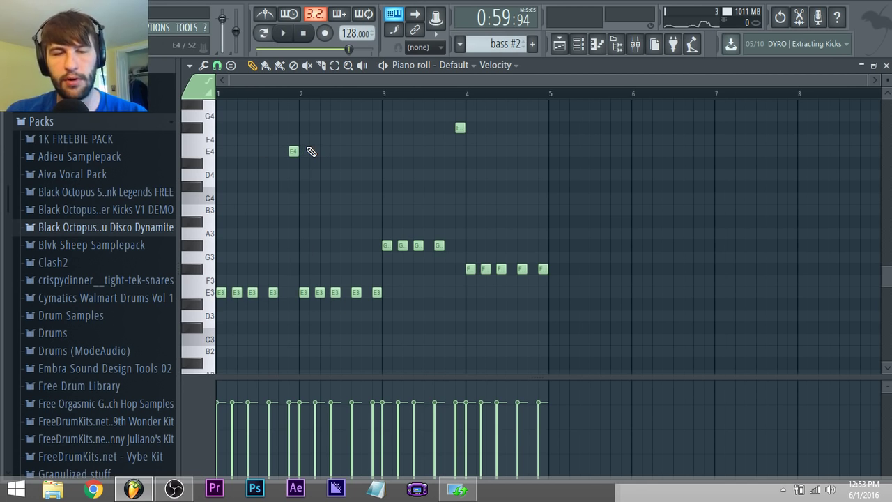
{"action": "left_click", "coordinate": [282, 34]}
{"action": "key", "text": "space"}
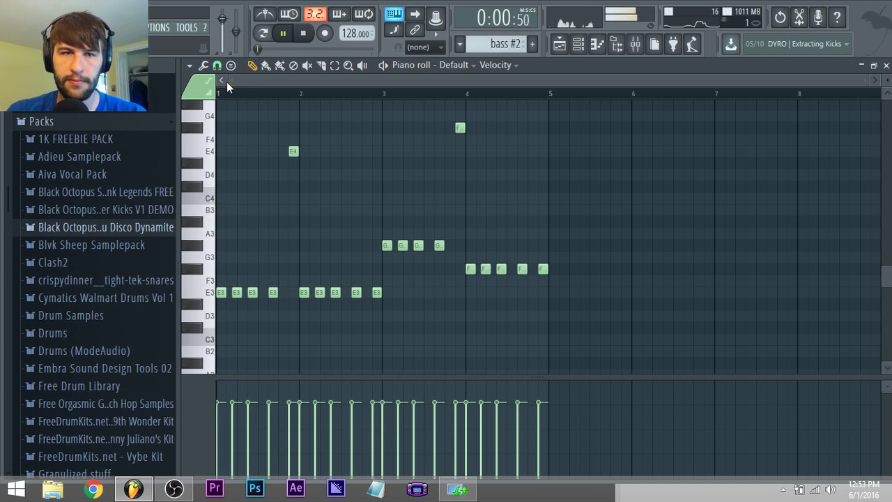
{"action": "key", "text": "space"}
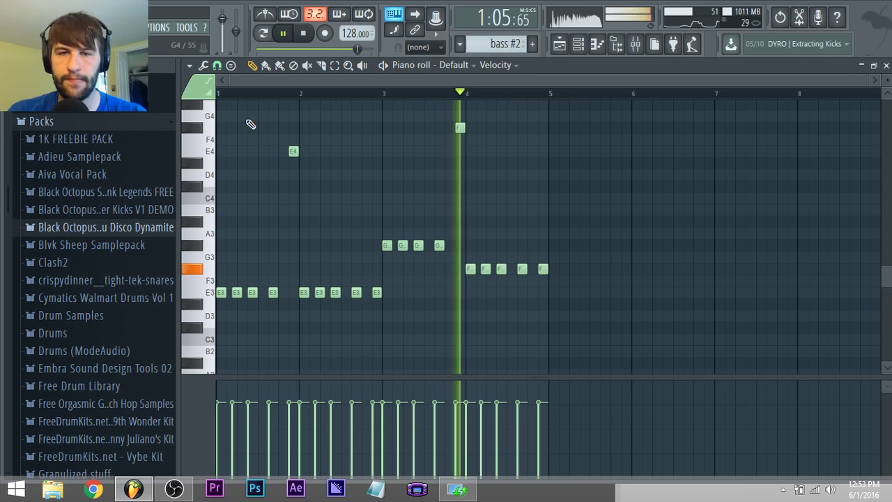
{"action": "left_click", "coordinate": [303, 33]}
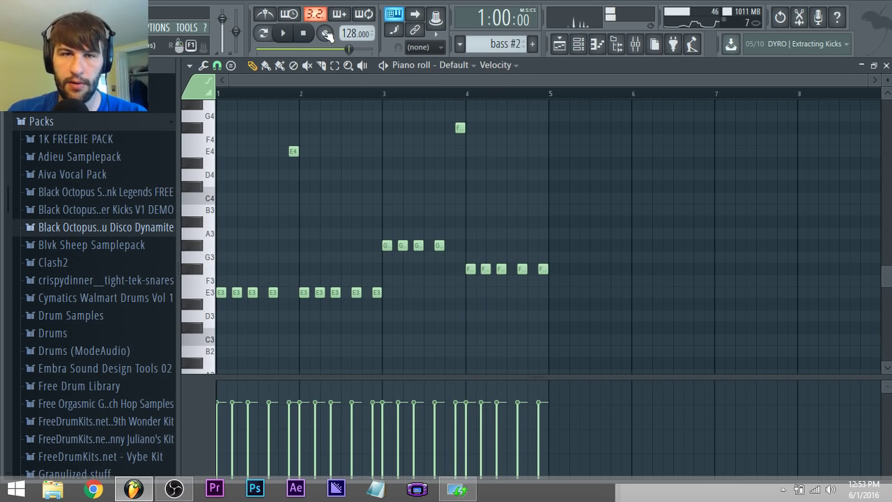
{"action": "left_click", "coordinate": [560, 45]}
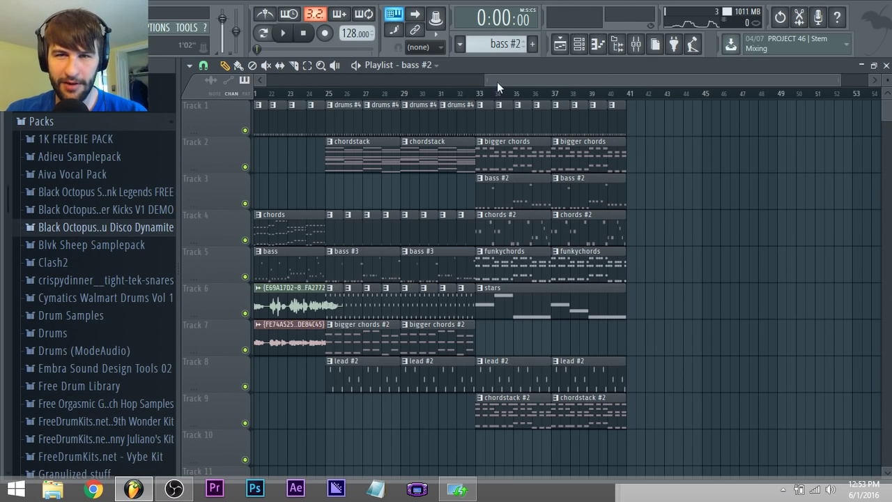
Zoom the playlist and solo Track 4 with the chords #2 clips
{"action": "left_click_drag", "start_coordinate": [497, 81], "coordinate": [482, 80]}
{"action": "scroll", "coordinate": [725, 174], "scroll_direction": "up", "scroll_amount": 2}
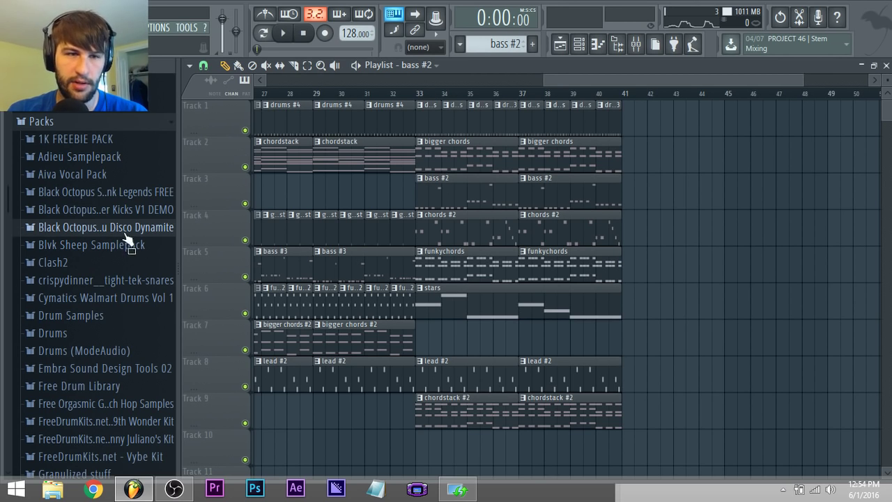
{"action": "scroll", "coordinate": [627, 213], "scroll_direction": "up", "scroll_amount": 2}
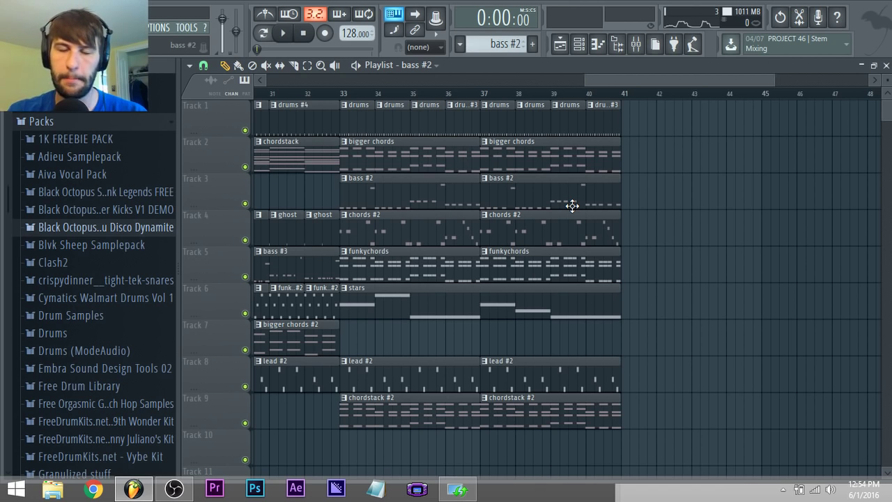
{"action": "scroll", "coordinate": [355, 110], "scroll_direction": "up", "scroll_amount": 3}
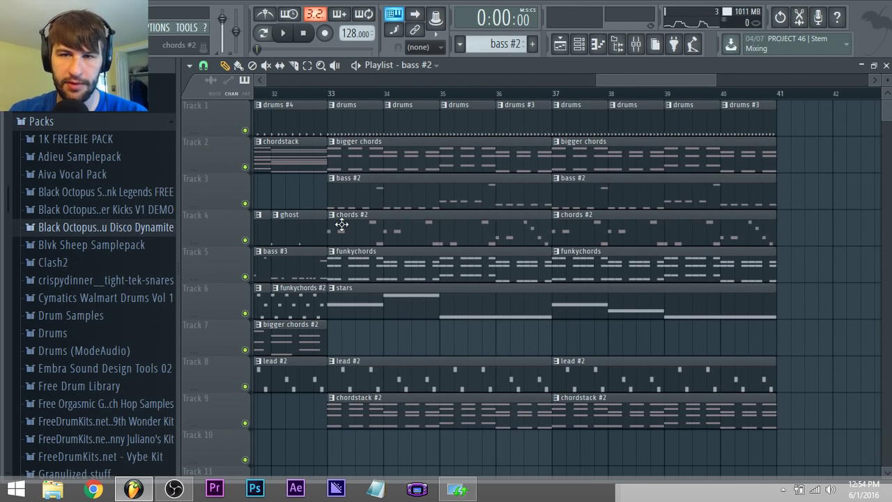
{"action": "right_click", "coordinate": [245, 240]}
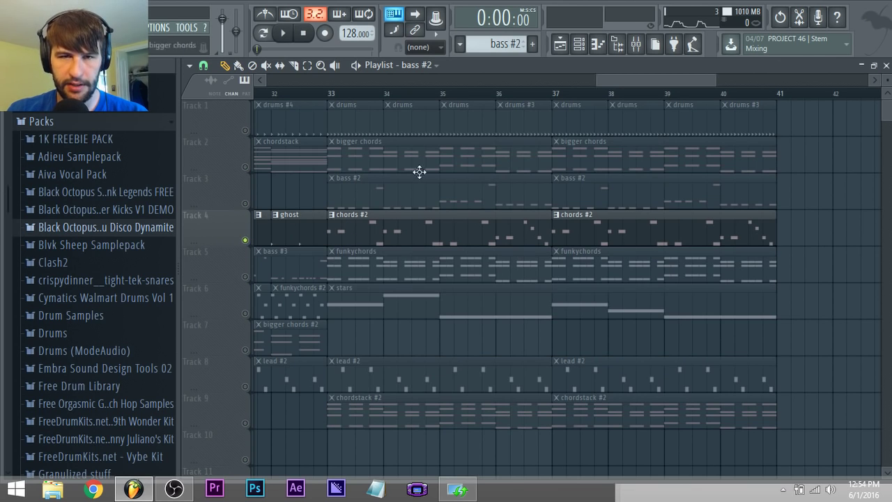
Play from bar 33 and open the Harmor instrument's editor from the Channel rack
{"action": "left_click", "coordinate": [326, 93]}
{"action": "key", "text": "space"}
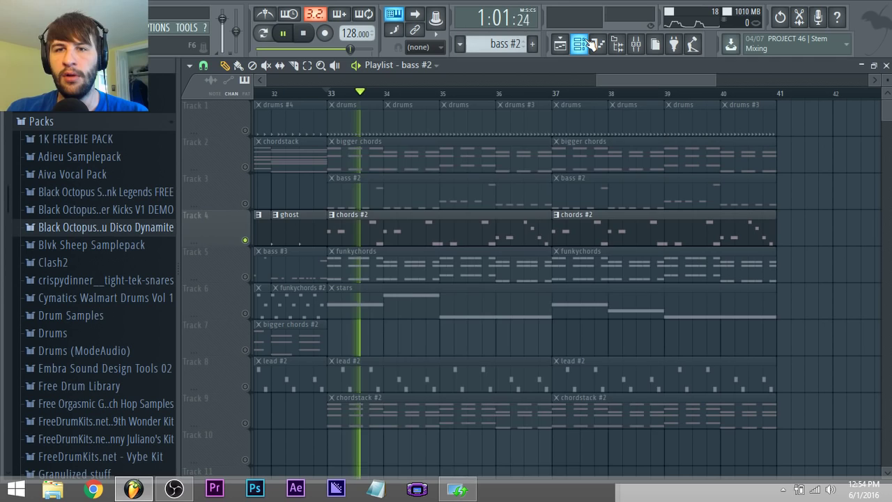
{"action": "left_click", "coordinate": [589, 42]}
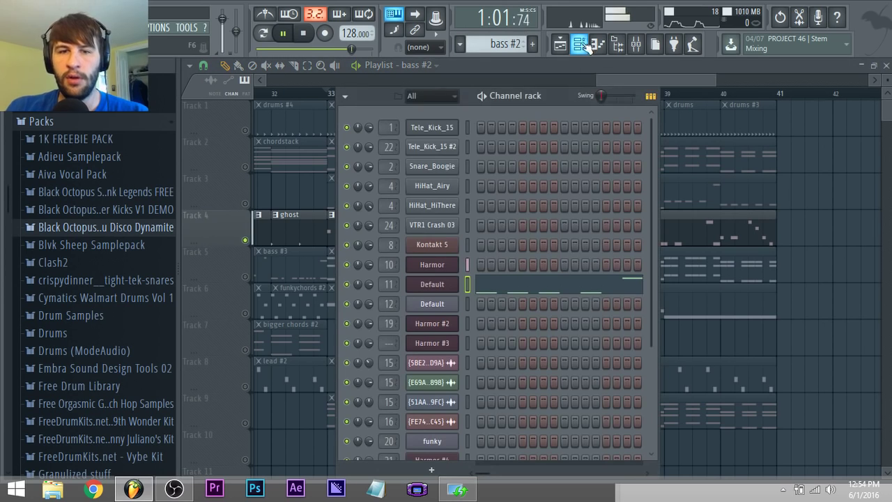
{"action": "left_click", "coordinate": [453, 265]}
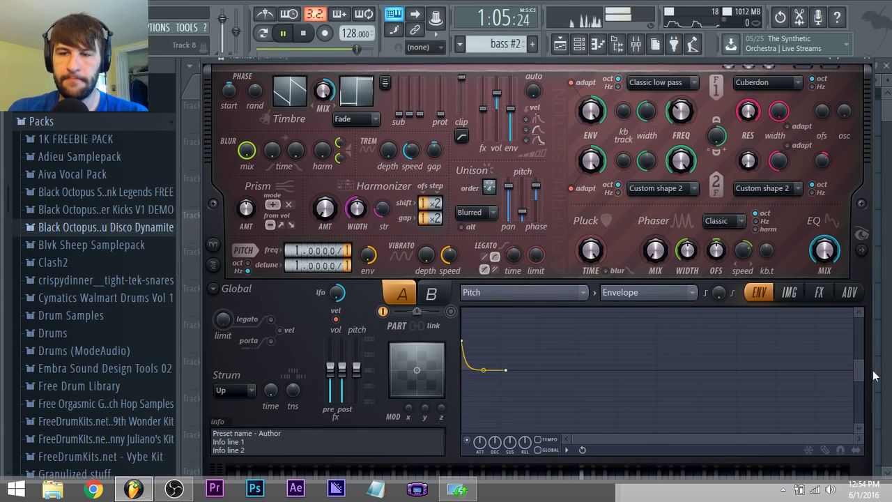
Stop playback and look through Harmor's image, effects and advanced pages before returning to the envelope editor
{"action": "scroll", "coordinate": [862, 376], "scroll_direction": "up", "scroll_amount": 3}
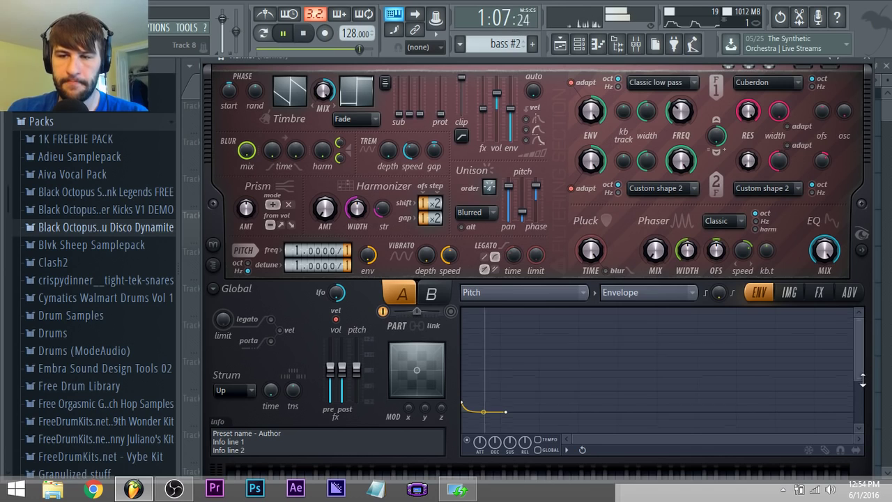
{"action": "scroll", "coordinate": [863, 380], "scroll_direction": "up", "scroll_amount": 2}
{"action": "key", "text": "space"}
{"action": "left_click", "coordinate": [787, 295]}
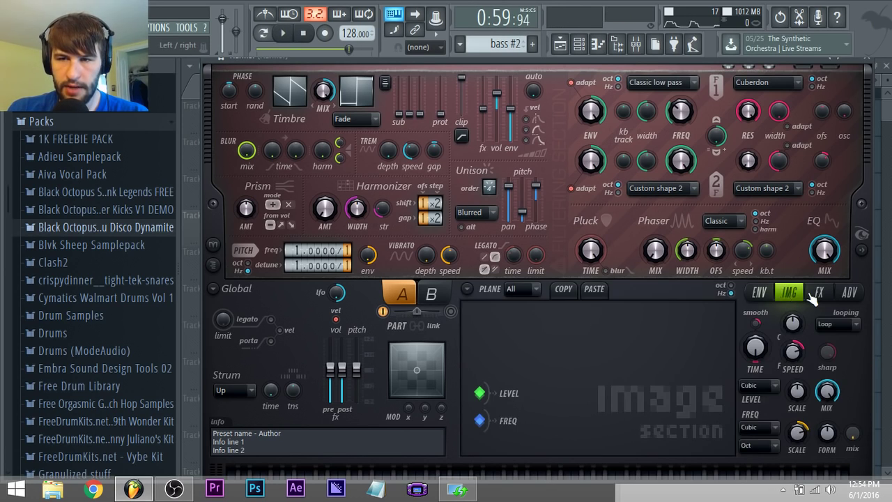
{"action": "left_click", "coordinate": [815, 296]}
{"action": "left_click", "coordinate": [850, 294]}
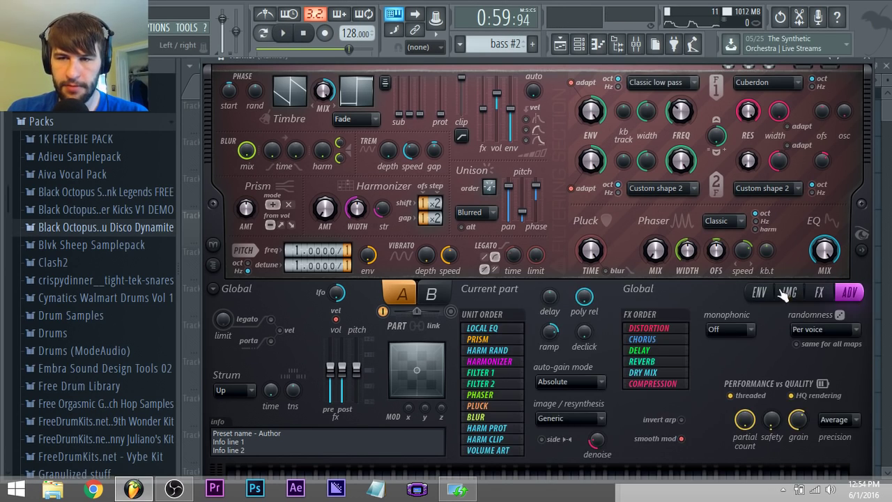
{"action": "left_click", "coordinate": [759, 293]}
Try Filter 1 frequency as the envelope target, then set the target back to Pitch
{"action": "left_click", "coordinate": [584, 293]}
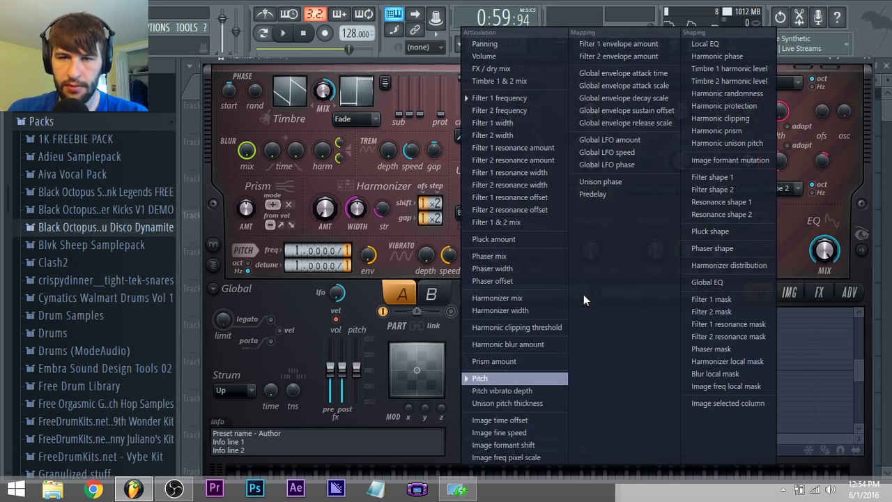
{"action": "left_click", "coordinate": [520, 99]}
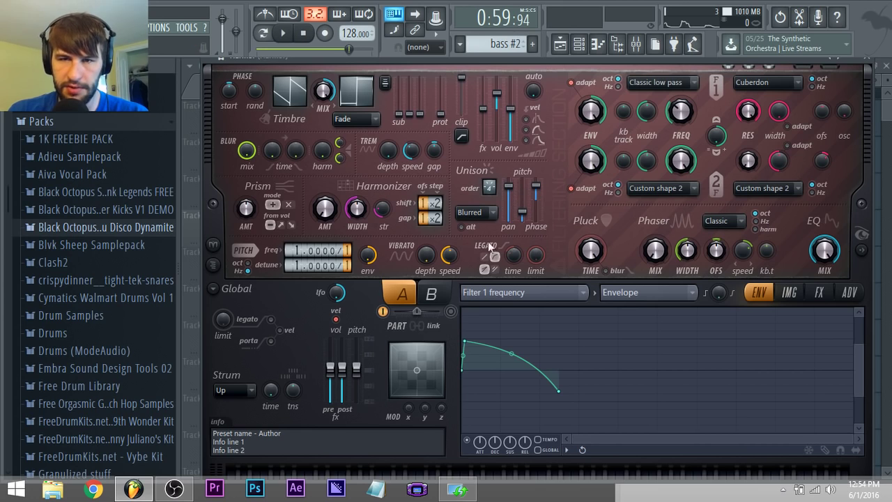
{"action": "left_click", "coordinate": [790, 293]}
{"action": "left_click", "coordinate": [760, 293]}
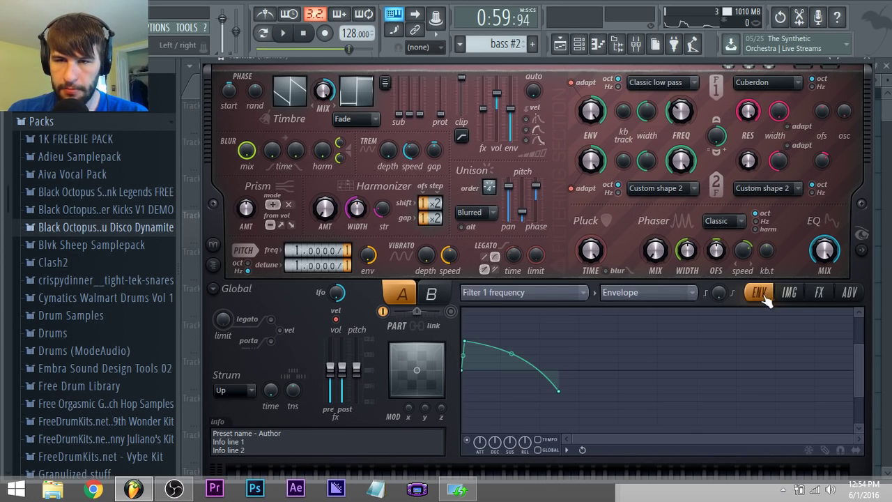
{"action": "left_click", "coordinate": [584, 296]}
{"action": "left_click", "coordinate": [486, 383]}
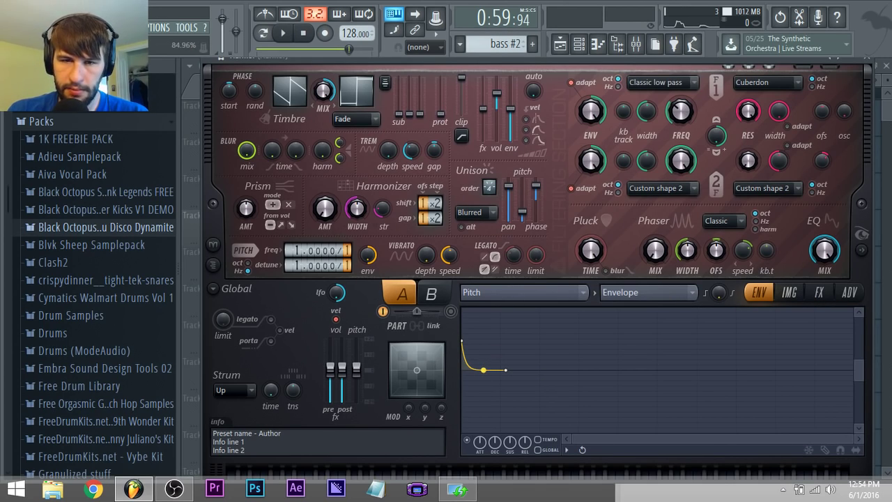
Bend the first pitch-envelope curve, raise the F1 offset, and play with Track 4 unsoloed
{"action": "mouse_move", "coordinate": [483, 370]}
{"action": "left_mouse_down"}
{"action": "mouse_move", "coordinate": [483, 341]}
{"action": "mouse_move", "coordinate": [483, 370]}
{"action": "left_mouse_up"}
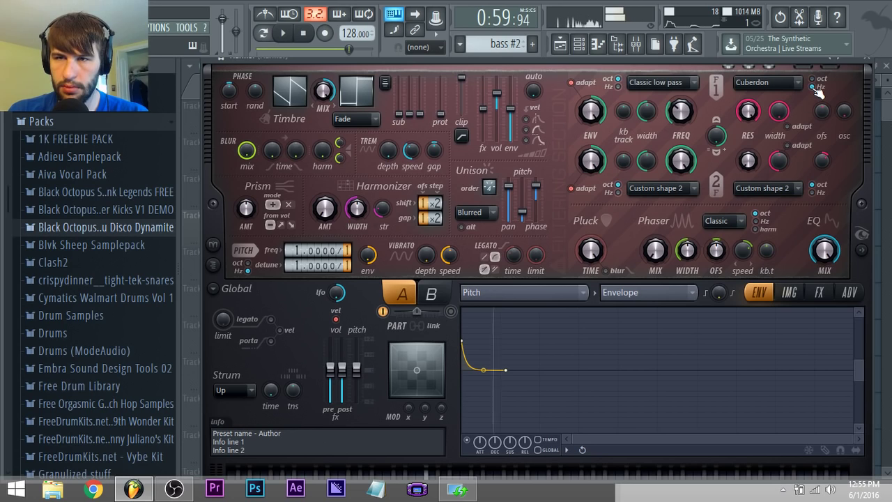
{"action": "left_click_drag", "start_coordinate": [822, 111], "coordinate": [822, 93]}
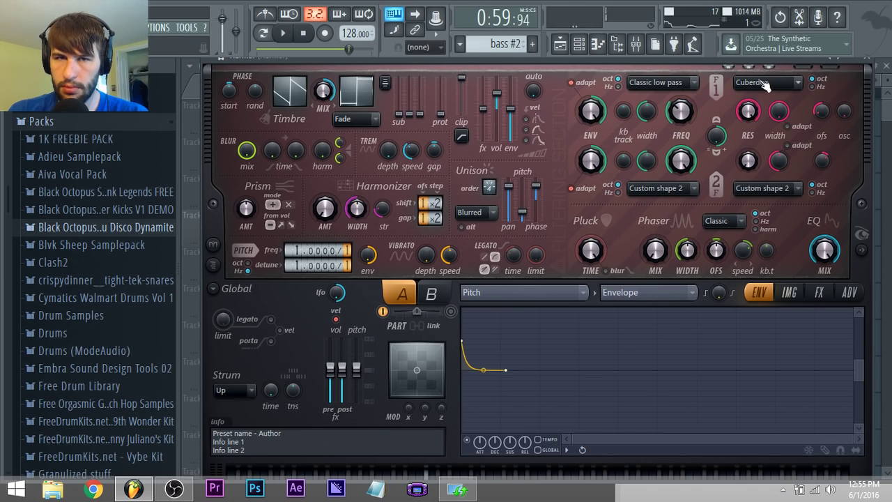
{"action": "key", "text": "space"}
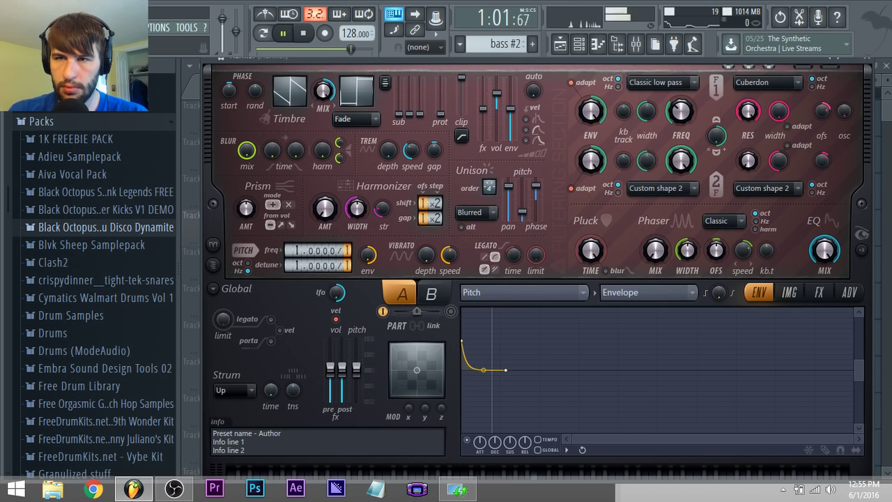
{"action": "left_click", "coordinate": [560, 44]}
{"action": "right_click", "coordinate": [246, 240]}
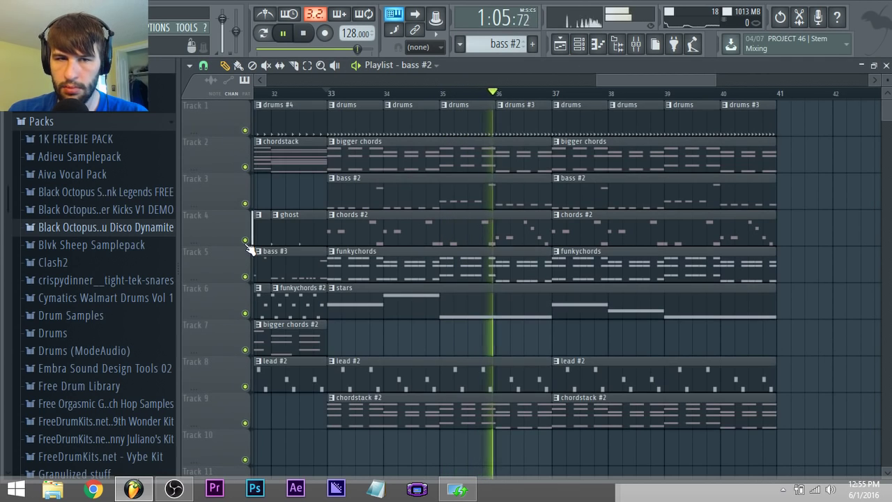
Reopen and close the Harmor synth, then open the mixer and restart playback from the beginning
{"action": "left_click", "coordinate": [581, 44]}
{"action": "left_click", "coordinate": [454, 287]}
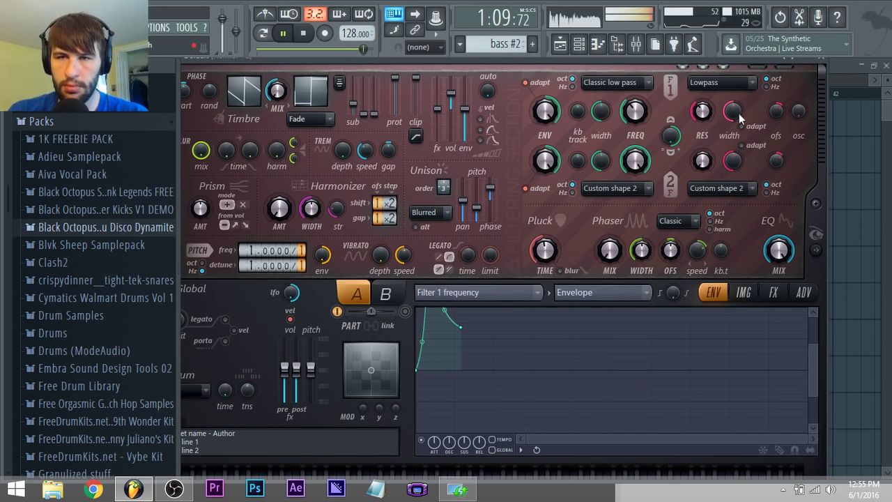
{"action": "left_click", "coordinate": [561, 44]}
{"action": "key", "text": "space"}
{"action": "left_click", "coordinate": [636, 43]}
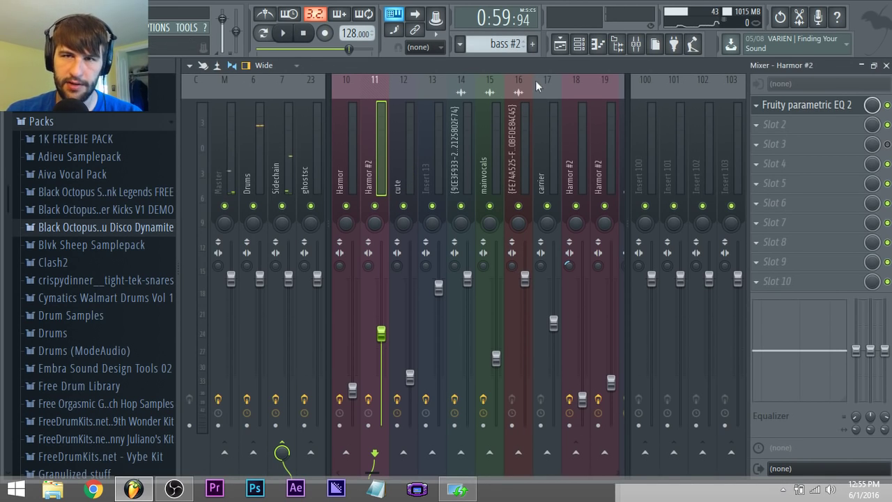
{"action": "left_click", "coordinate": [262, 33]}
{"action": "left_click", "coordinate": [283, 33]}
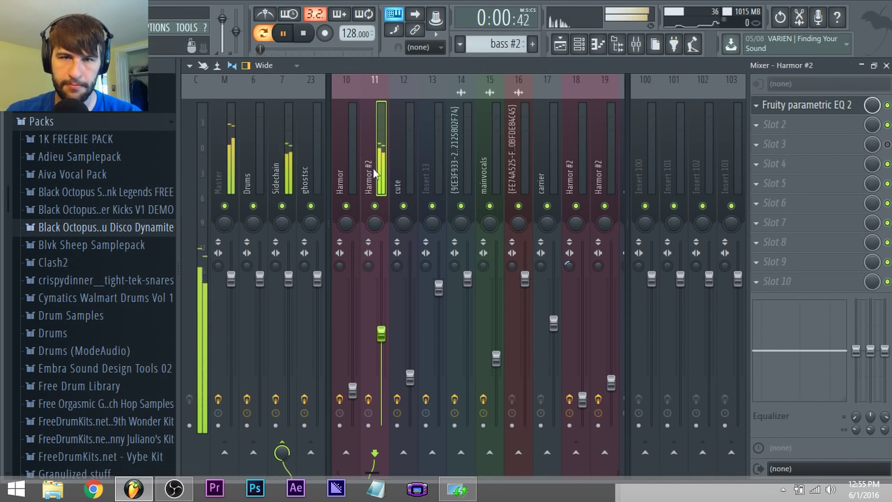
Open the chords #2 clip's notes, then select the Harmor insert (10) in the mixer
{"action": "left_click", "coordinate": [561, 44]}
{"action": "double_click", "coordinate": [355, 231]}
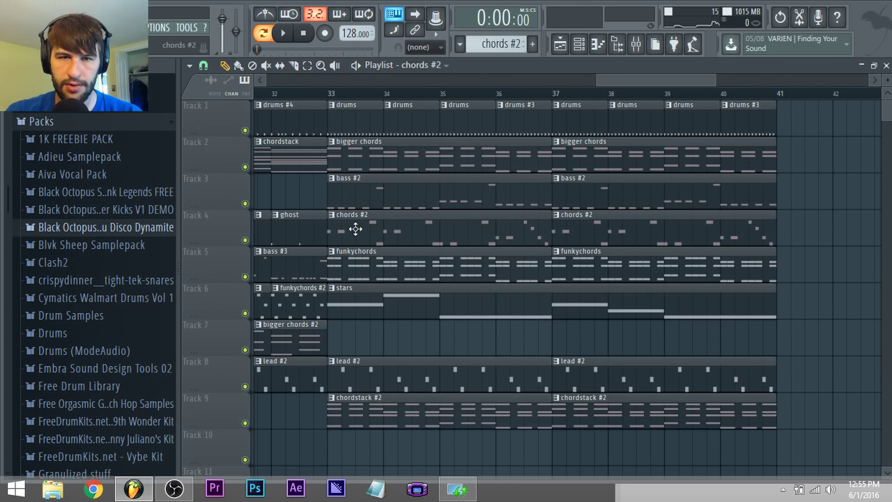
{"action": "left_click", "coordinate": [579, 44]}
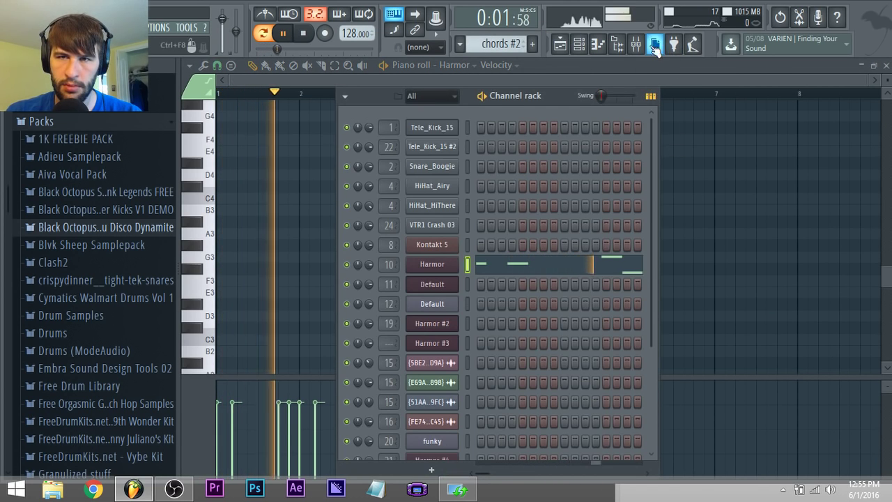
{"action": "key", "text": "F9"}
{"action": "left_click", "coordinate": [342, 180]}
{"action": "key", "text": "space"}
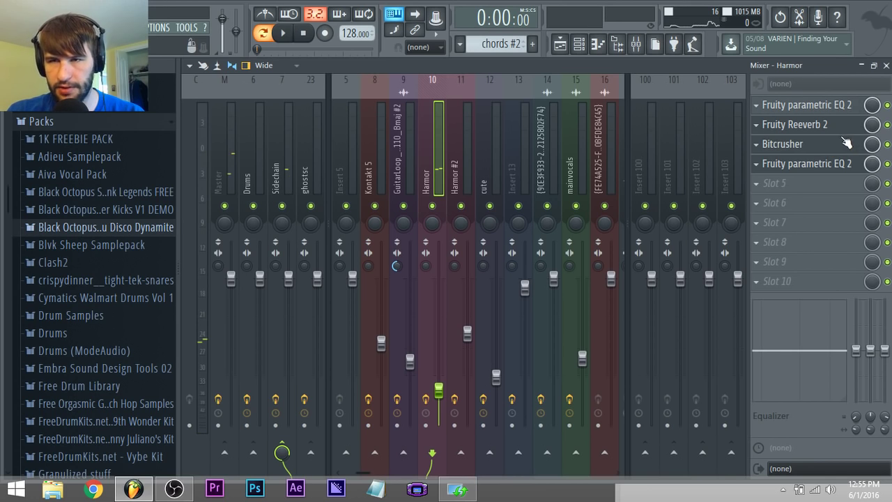
Audition the Harmor insert's Bitcrusher, set Downsampling to 6, and close its window
{"action": "left_click", "coordinate": [802, 148]}
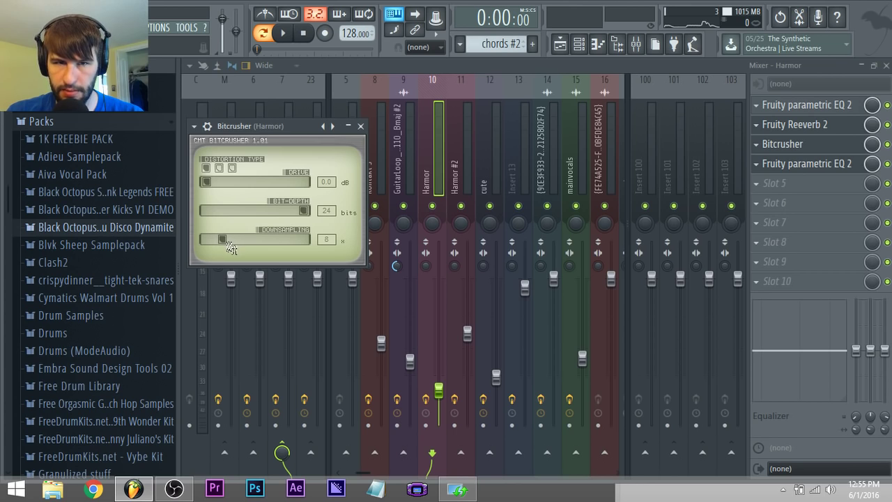
{"action": "key", "text": "space"}
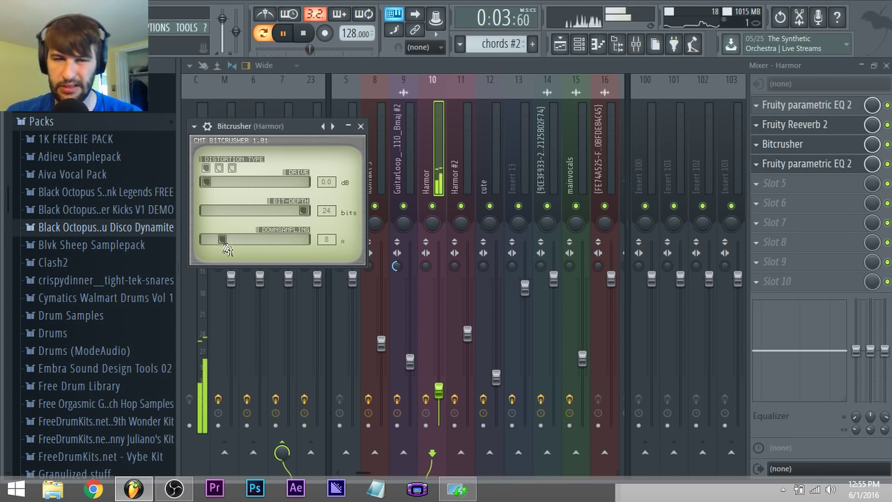
{"action": "key", "text": "space"}
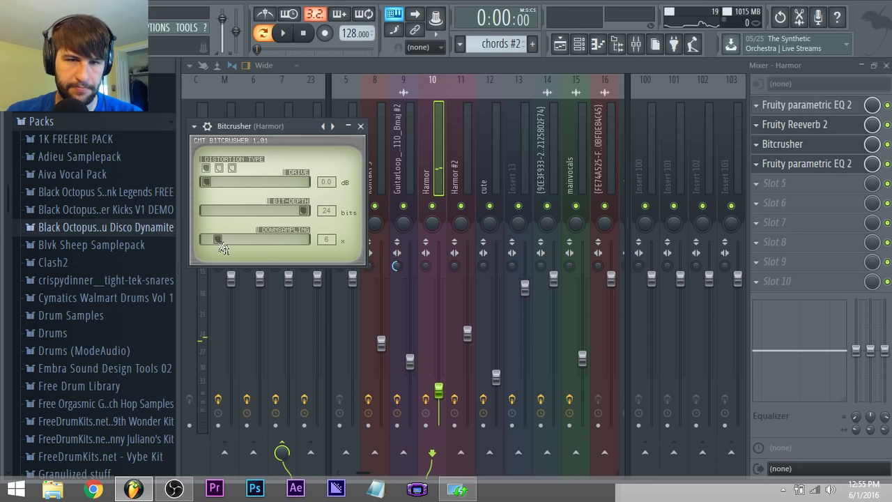
{"action": "left_click_drag", "start_coordinate": [223, 249], "coordinate": [229, 248]}
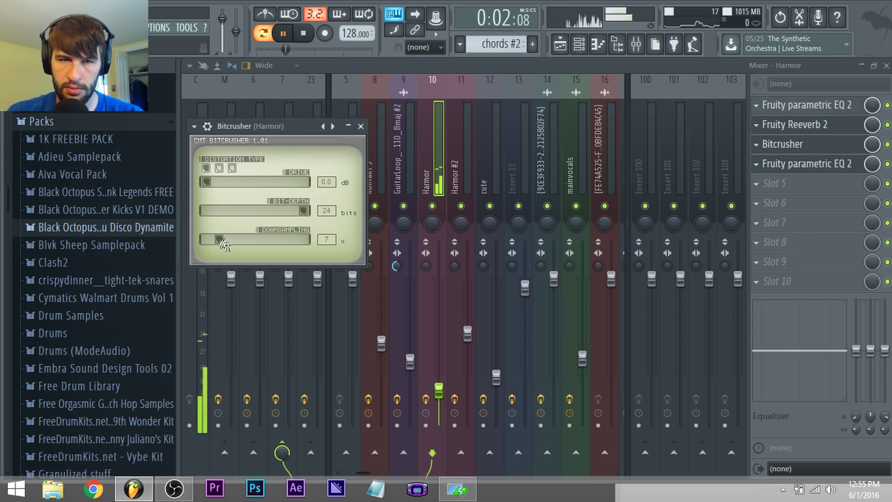
{"action": "left_click_drag", "start_coordinate": [223, 243], "coordinate": [218, 248]}
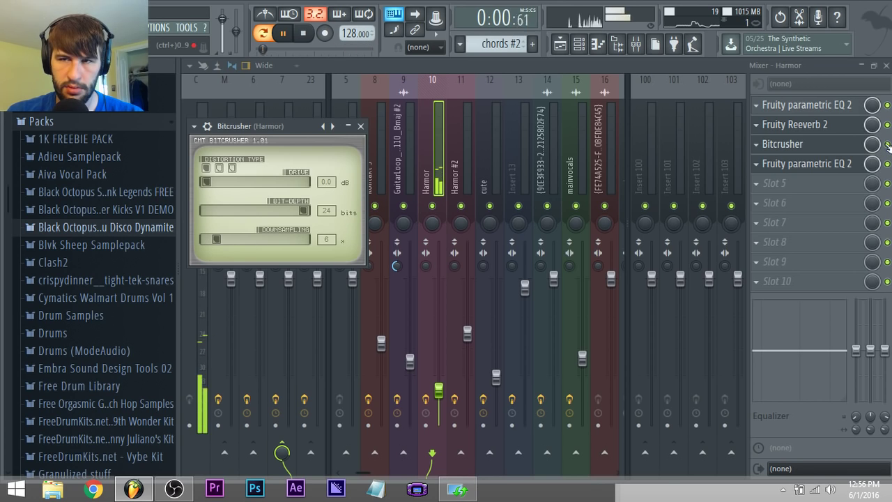
{"action": "key", "text": "Escape"}
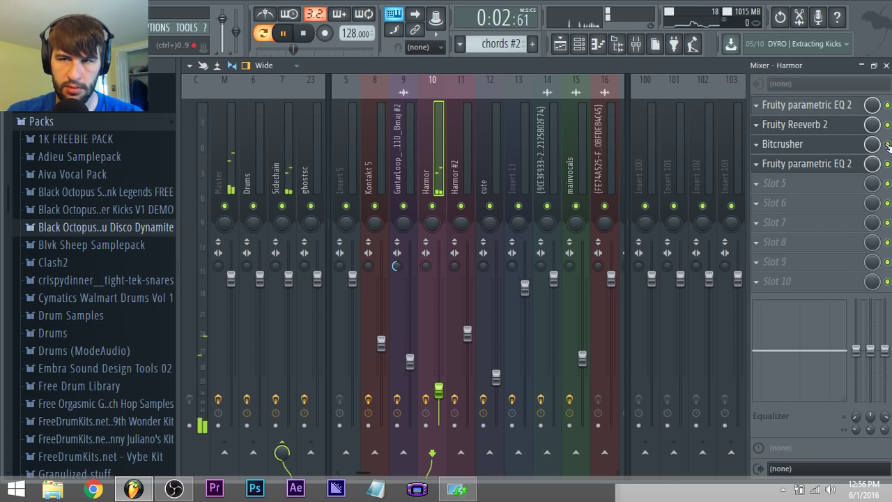
{"action": "key", "text": "space"}
{"action": "left_click", "coordinate": [819, 145]}
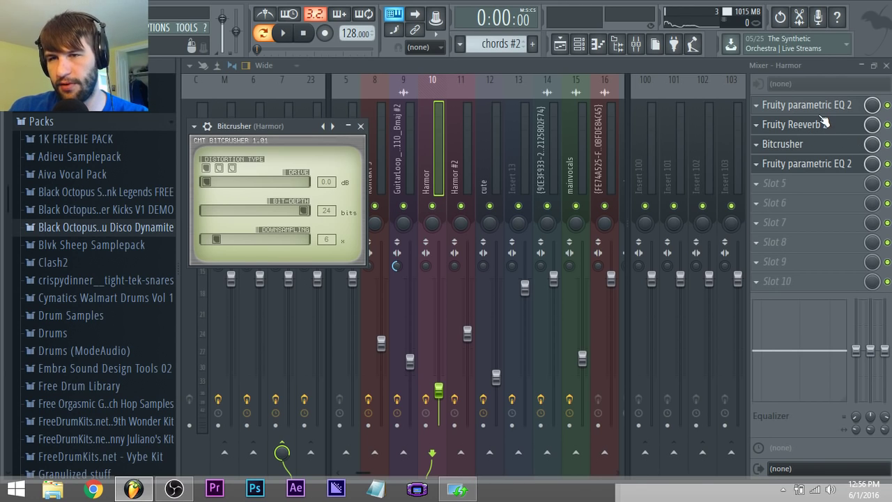
{"action": "left_click", "coordinate": [810, 142]}
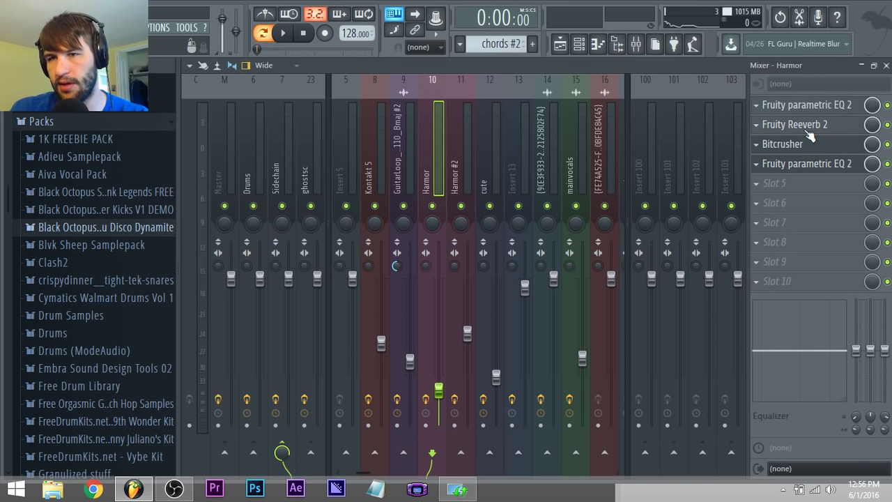
Inspect the Reeverb 2 and both Fruity parametric EQ 2 windows on the Harmor insert
{"action": "left_click", "coordinate": [798, 124]}
{"action": "key", "text": "space"}
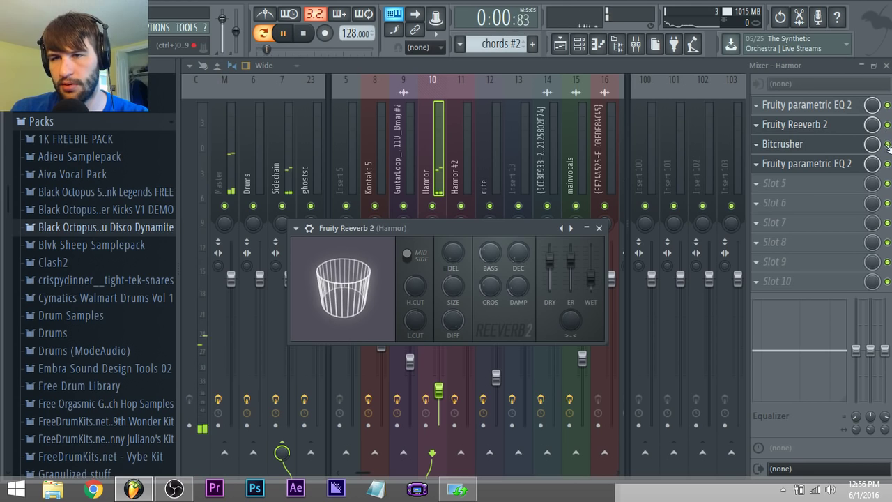
{"action": "mouse_move", "coordinate": [888, 133]}
{"action": "left_mouse_down"}
{"action": "mouse_move", "coordinate": [889, 145]}
{"action": "mouse_move", "coordinate": [889, 126]}
{"action": "left_mouse_up"}
{"action": "key", "text": "space"}
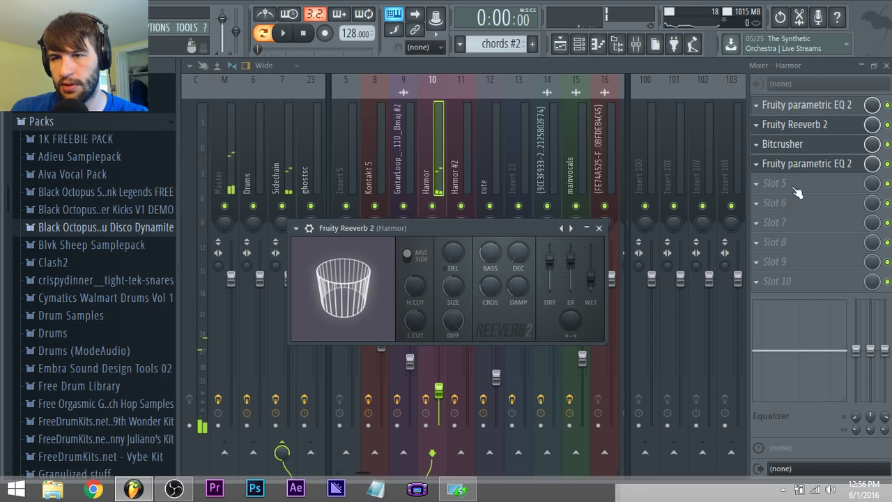
{"action": "left_click", "coordinate": [804, 109]}
{"action": "left_click", "coordinate": [810, 164]}
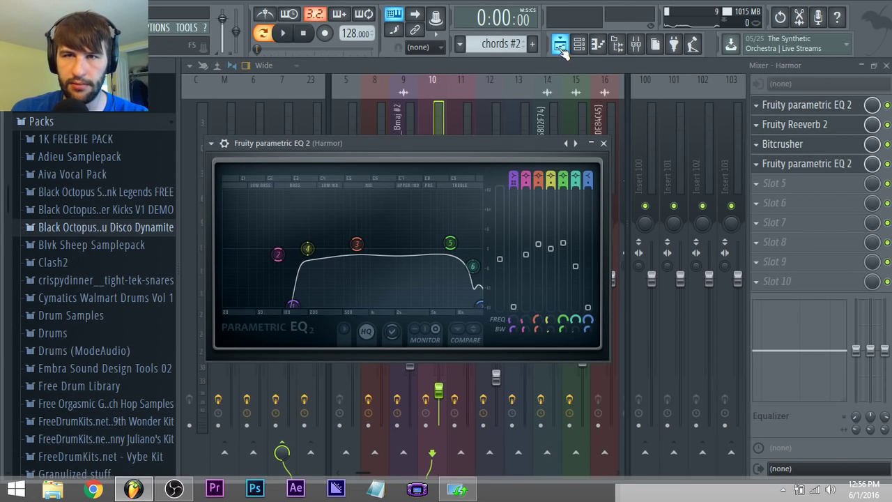
In the playlist, solo Track 5's funkychords and play from bar 33
{"action": "left_click", "coordinate": [561, 47]}
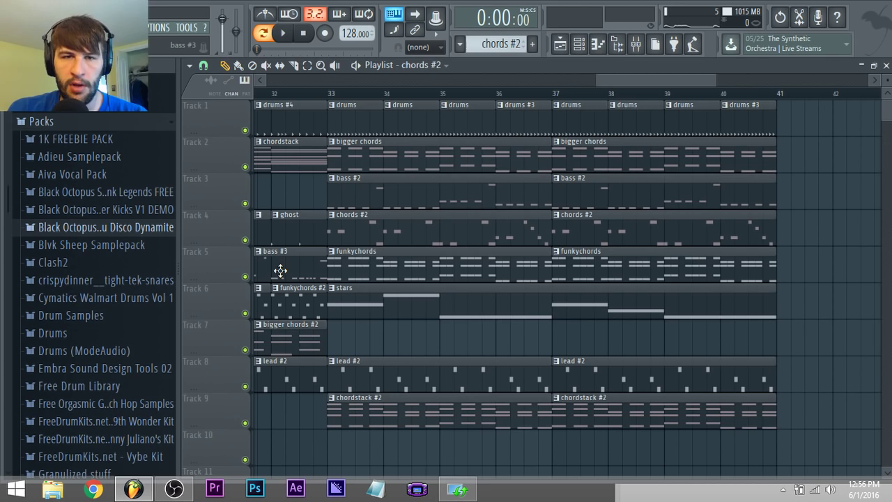
{"action": "right_click", "coordinate": [245, 240]}
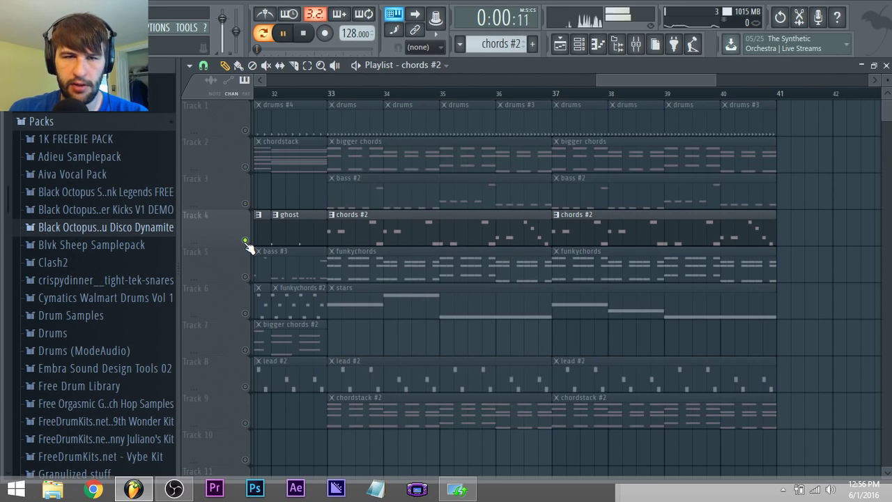
{"action": "left_click", "coordinate": [348, 259]}
{"action": "key", "text": "space"}
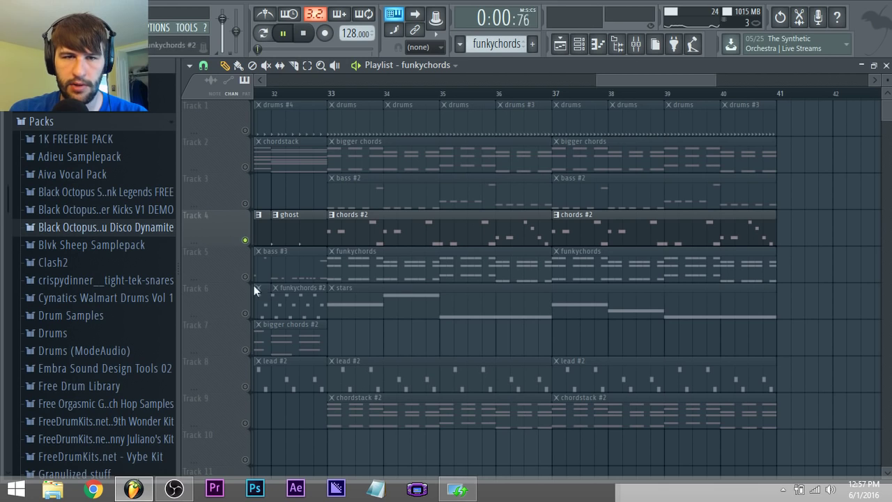
{"action": "left_click", "coordinate": [245, 276]}
{"action": "key", "text": "space"}
{"action": "left_click", "coordinate": [245, 239]}
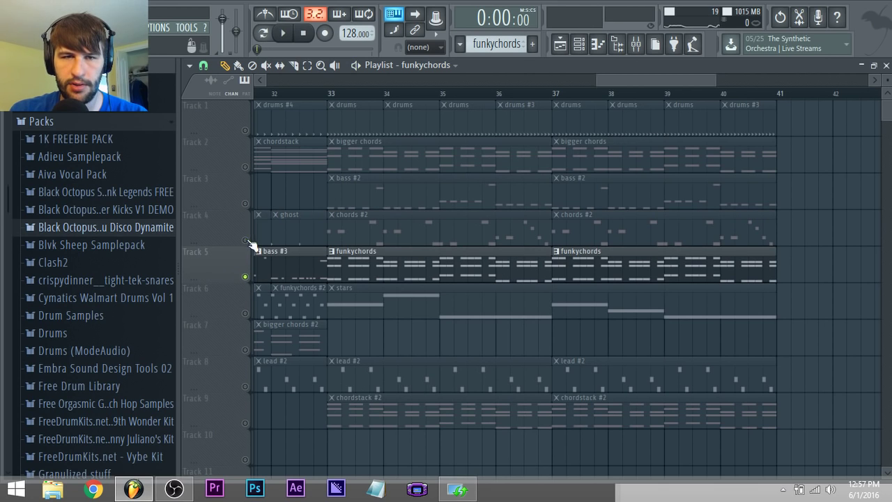
{"action": "left_click", "coordinate": [328, 94]}
{"action": "key", "text": "space"}
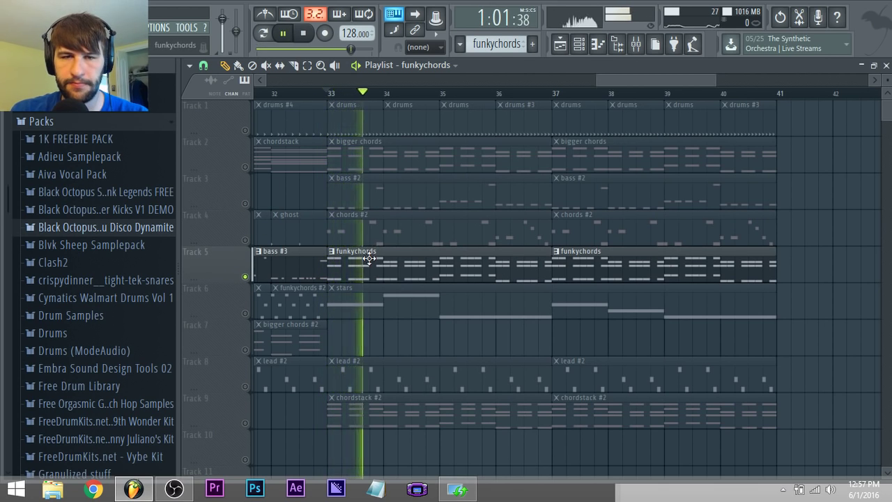
Open the funkychords clip and the funky channel's Sytrus, browsing operators 1 and 2
{"action": "double_click", "coordinate": [369, 258]}
{"action": "scroll", "coordinate": [574, 133], "scroll_direction": "up", "scroll_amount": 2}
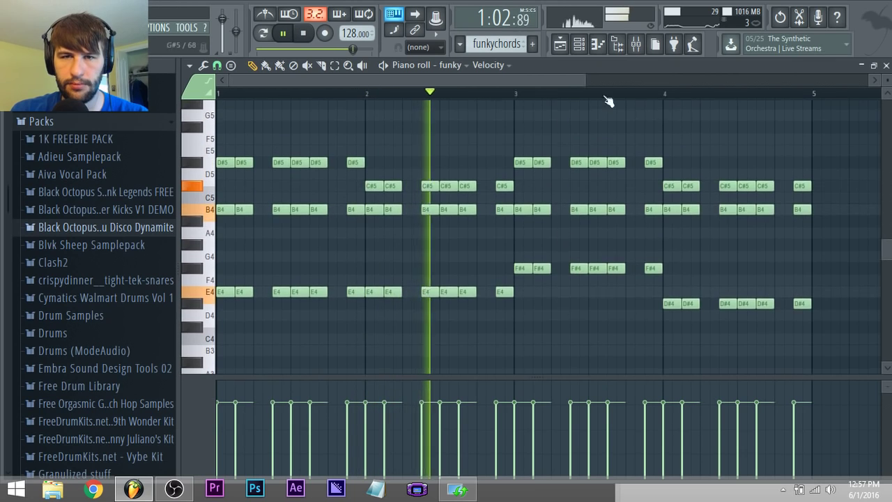
{"action": "left_click", "coordinate": [596, 45]}
{"action": "left_click", "coordinate": [433, 440]}
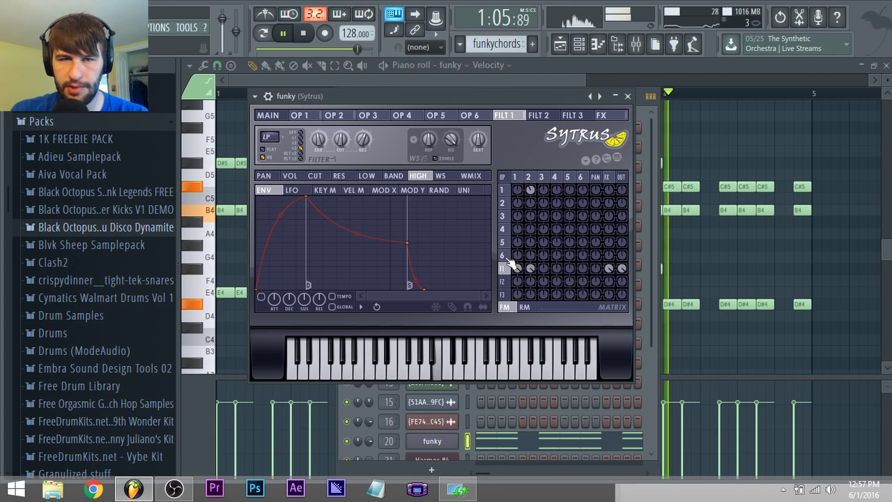
{"action": "key", "text": "space"}
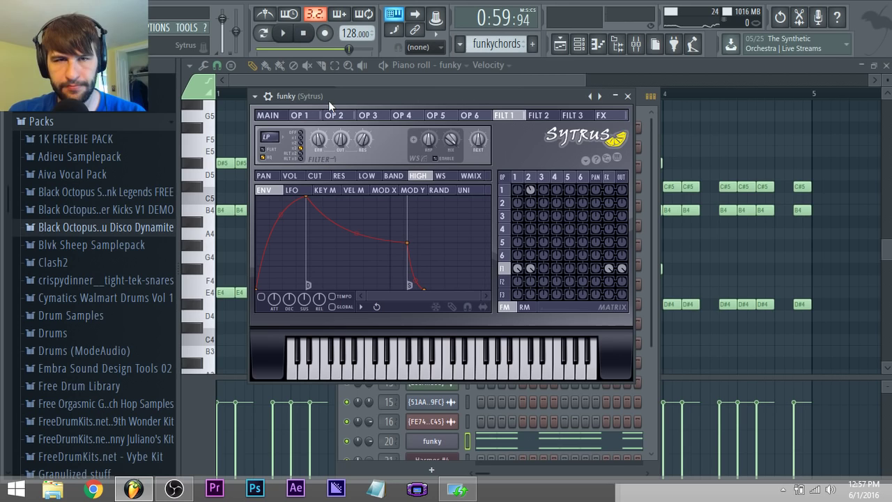
{"action": "left_click", "coordinate": [516, 179]}
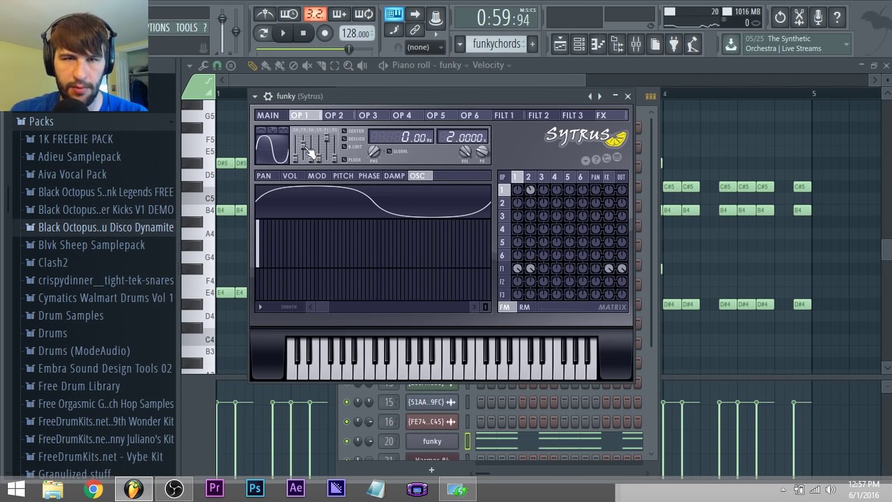
{"action": "left_click_drag", "start_coordinate": [310, 152], "coordinate": [310, 152]}
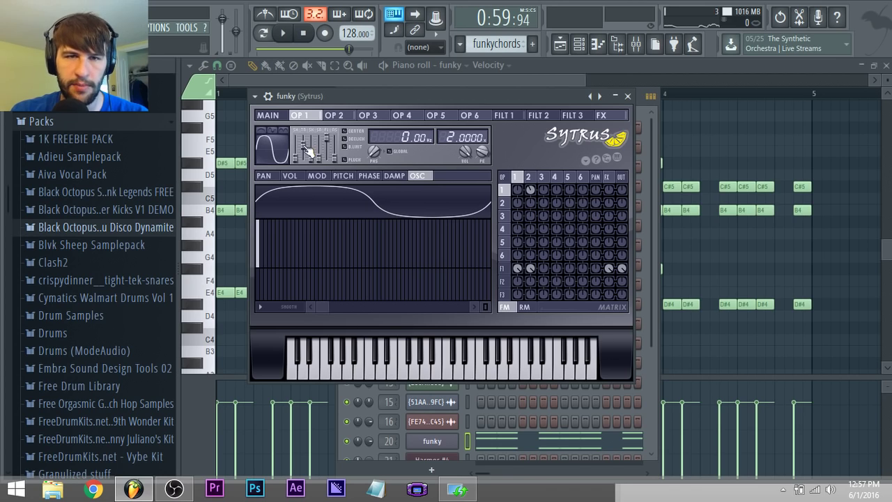
{"action": "left_click", "coordinate": [334, 115]}
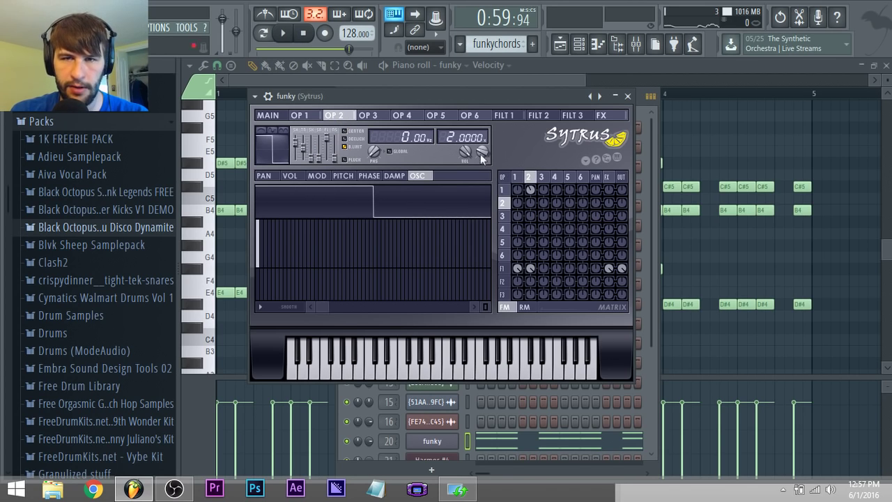
Reshape FILT 1's cutoff envelope into a short pluck, adjust resonance, and audition it
{"action": "left_click", "coordinate": [503, 270]}
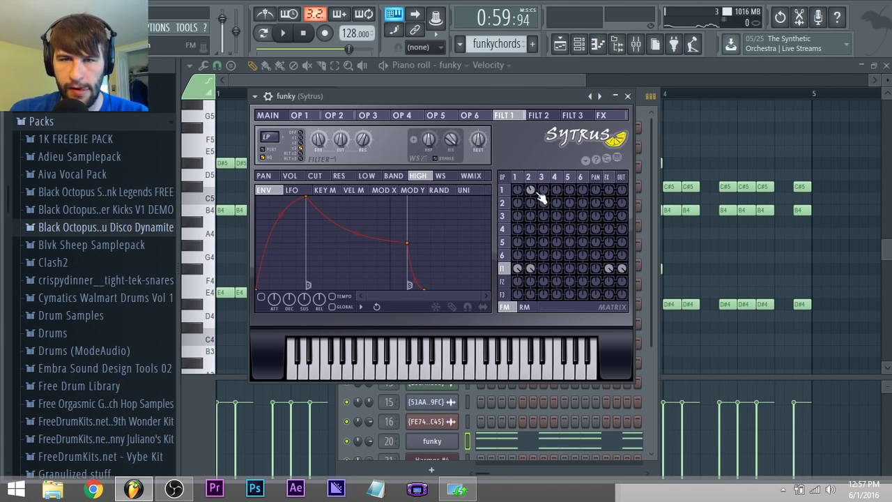
{"action": "left_click", "coordinate": [314, 177]}
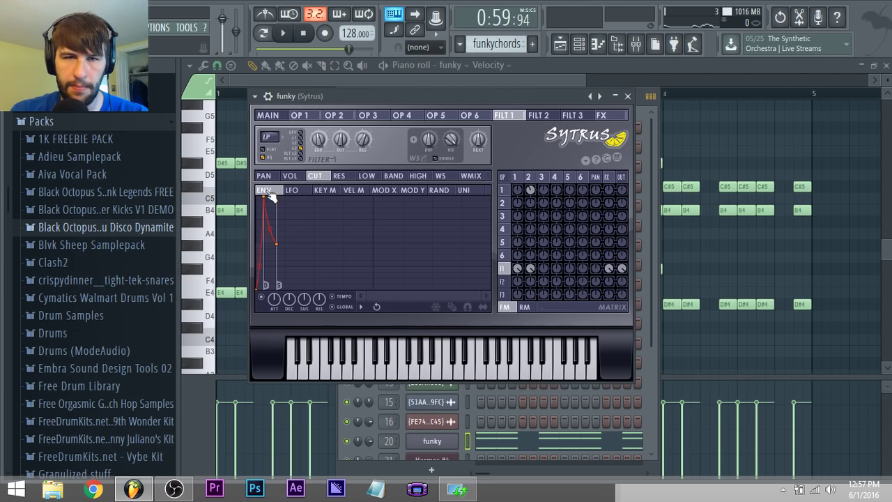
{"action": "left_click_drag", "start_coordinate": [273, 242], "coordinate": [281, 251]}
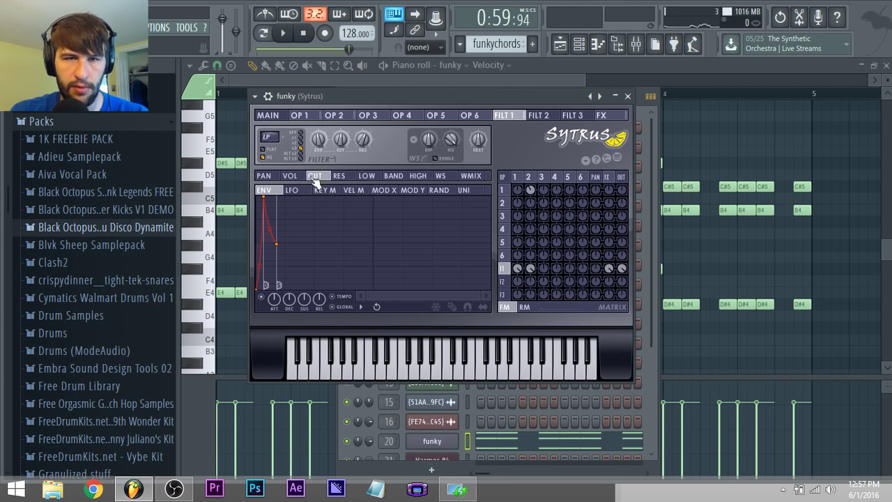
{"action": "left_click_drag", "start_coordinate": [371, 142], "coordinate": [371, 136]}
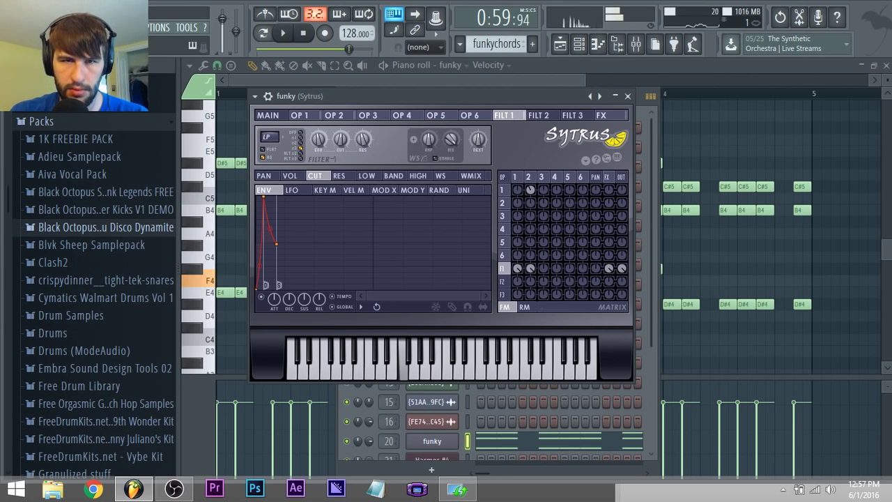
{"action": "key", "text": "space"}
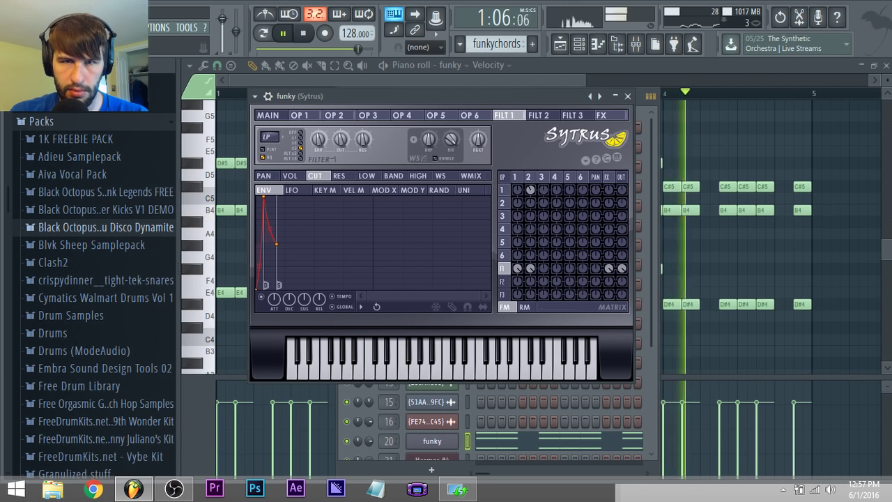
{"action": "key", "text": "space"}
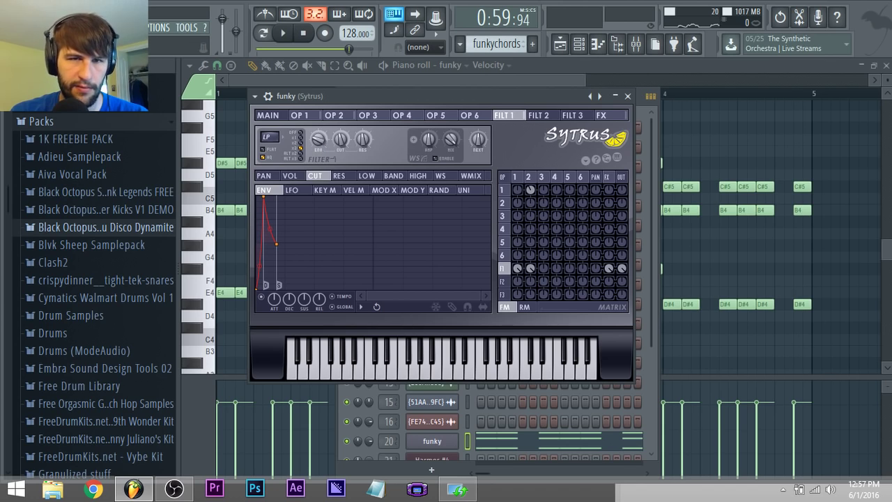
{"action": "key", "text": "space"}
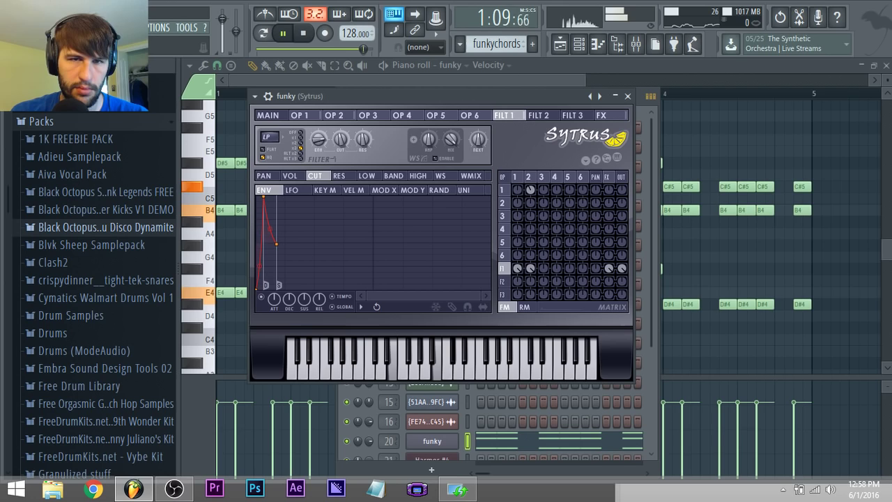
View the first filter's waveshaper curve, replay from the start, and return to operator 2
{"action": "left_click", "coordinate": [440, 175]}
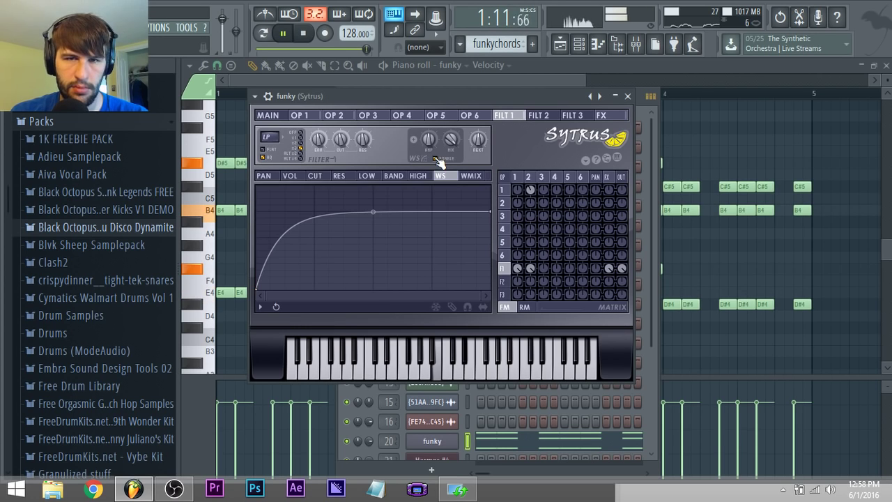
{"action": "left_click", "coordinate": [286, 34]}
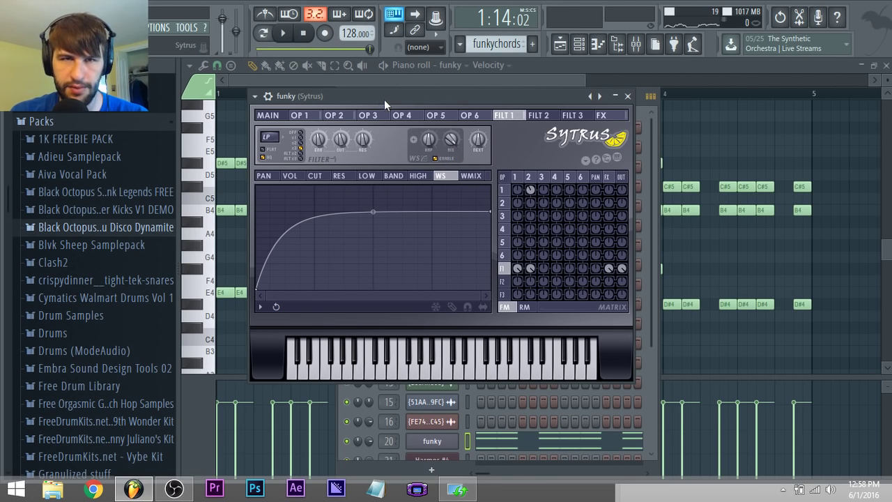
{"action": "key", "text": "space"}
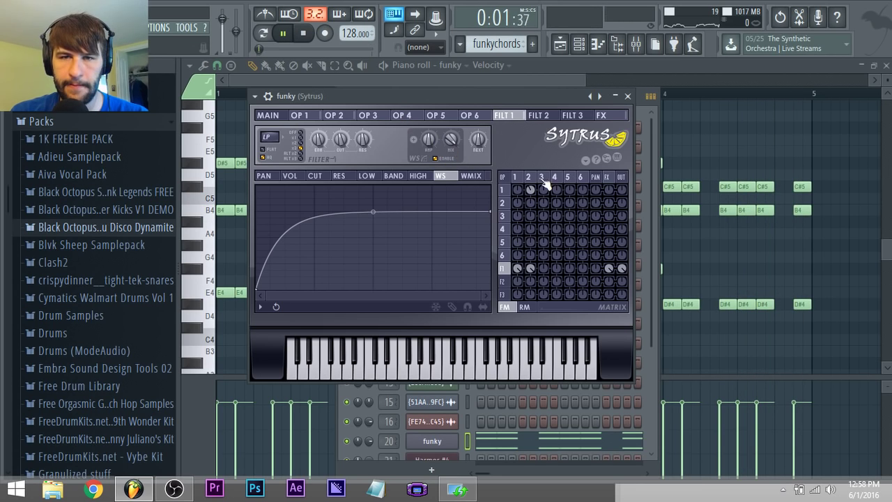
{"action": "left_click", "coordinate": [531, 189]}
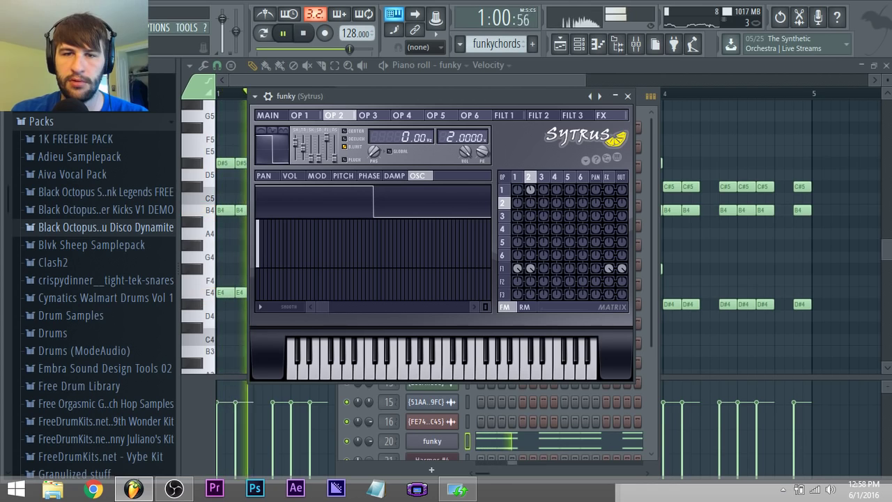
Unsolo track 5 and play the full arrangement from bar 33
{"action": "left_click", "coordinate": [562, 44]}
{"action": "key", "text": "space"}
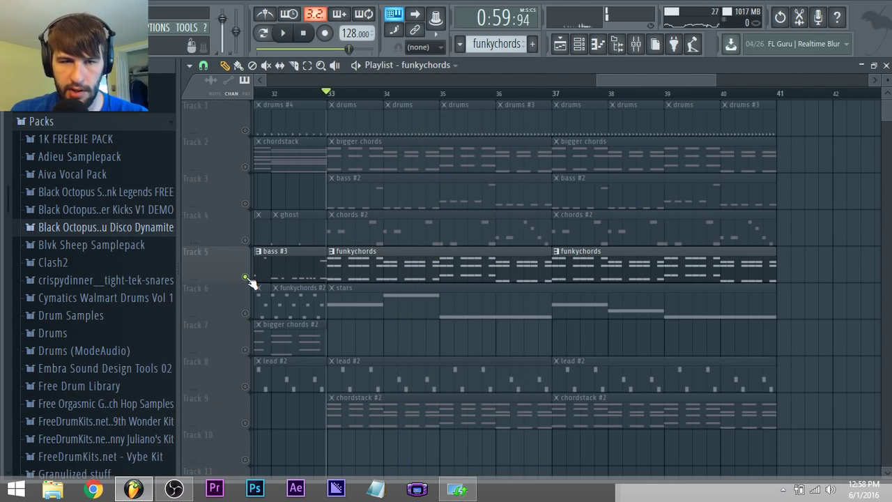
{"action": "left_click", "coordinate": [245, 277]}
{"action": "key", "text": "space"}
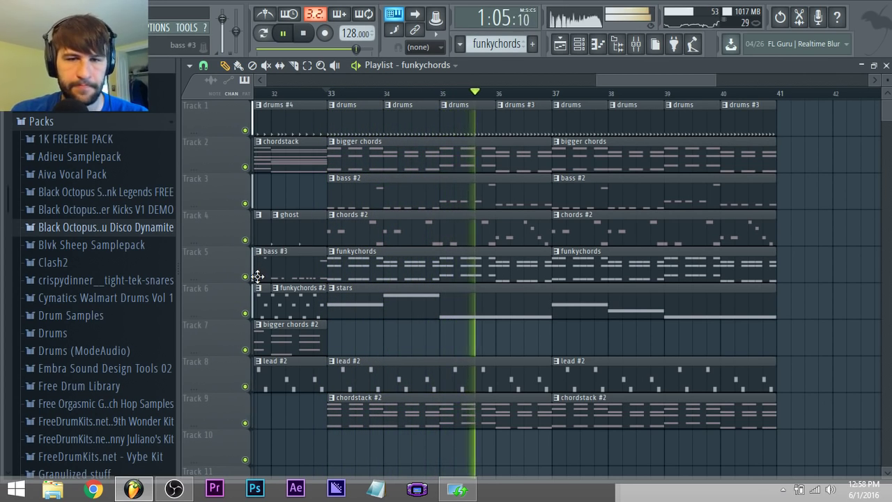
{"action": "key", "text": "space"}
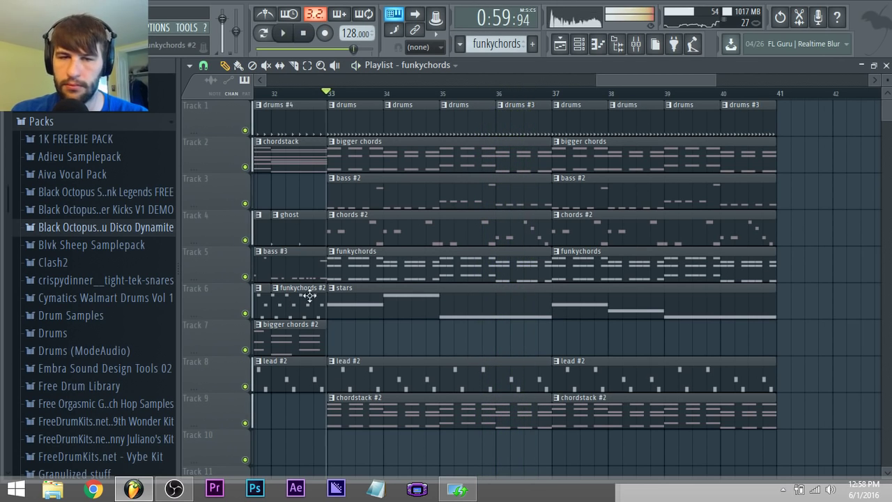
Open the stars pattern, play it alone, check channel 25's Sytrus, and return to the playlist
{"action": "double_click", "coordinate": [402, 297]}
{"action": "left_click", "coordinate": [264, 34]}
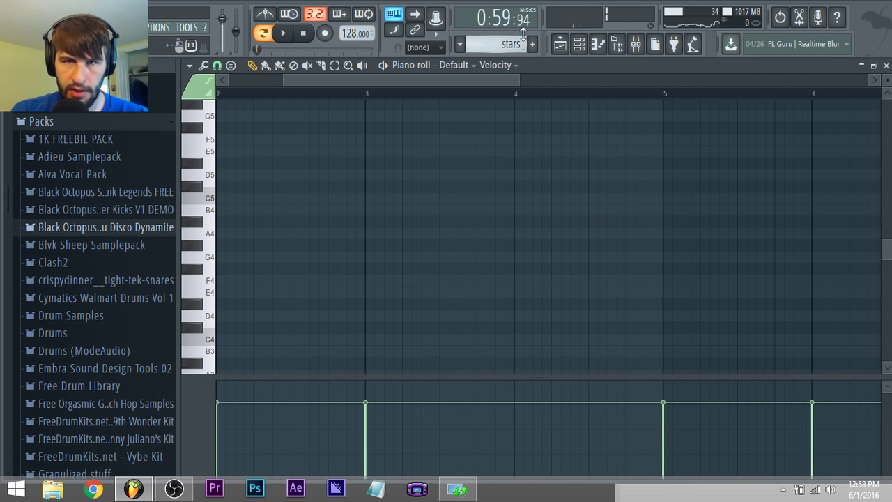
{"action": "key", "text": "space"}
{"action": "key", "text": "F6"}
{"action": "scroll", "coordinate": [565, 264], "scroll_direction": "down", "scroll_amount": 5}
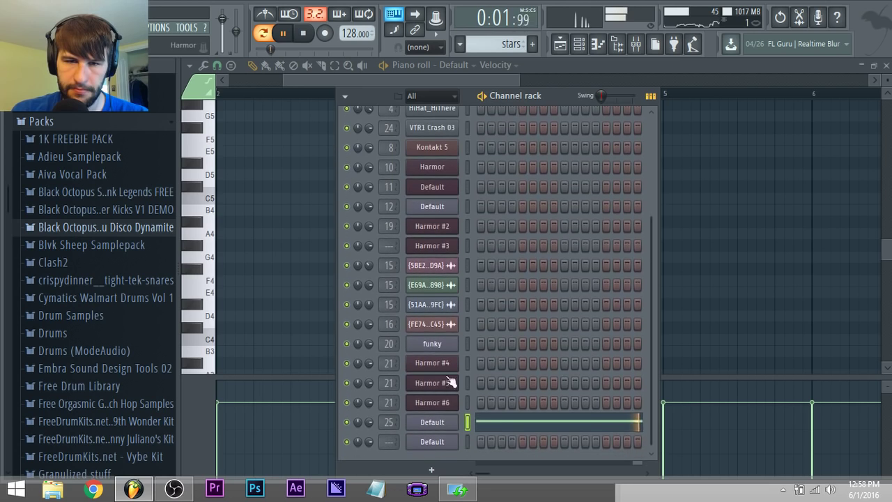
{"action": "left_click", "coordinate": [432, 421]}
{"action": "key", "text": "space"}
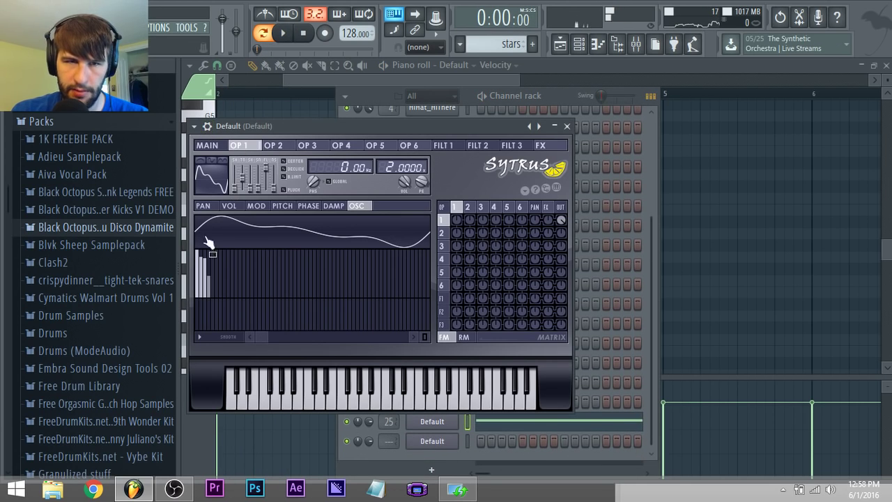
{"action": "left_click", "coordinate": [559, 43]}
Open the lead #2 clip and the lead channel's Sytrus patch
{"action": "double_click", "coordinate": [388, 368]}
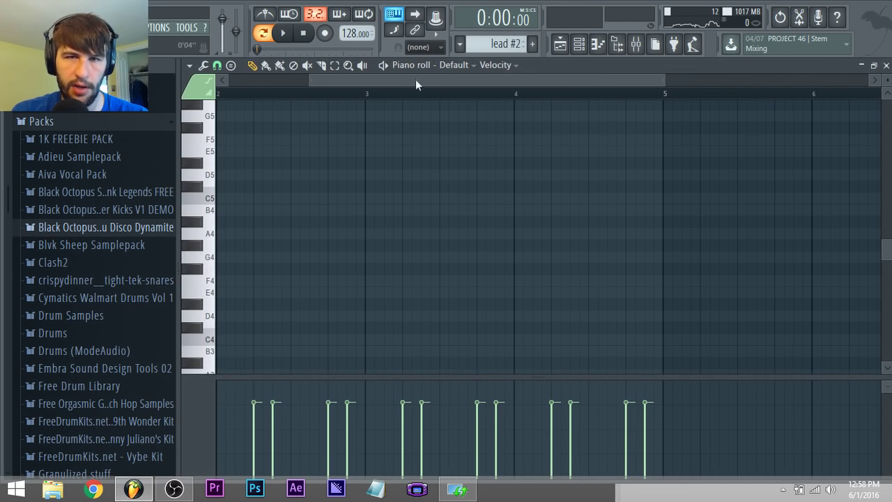
{"action": "key", "text": "space"}
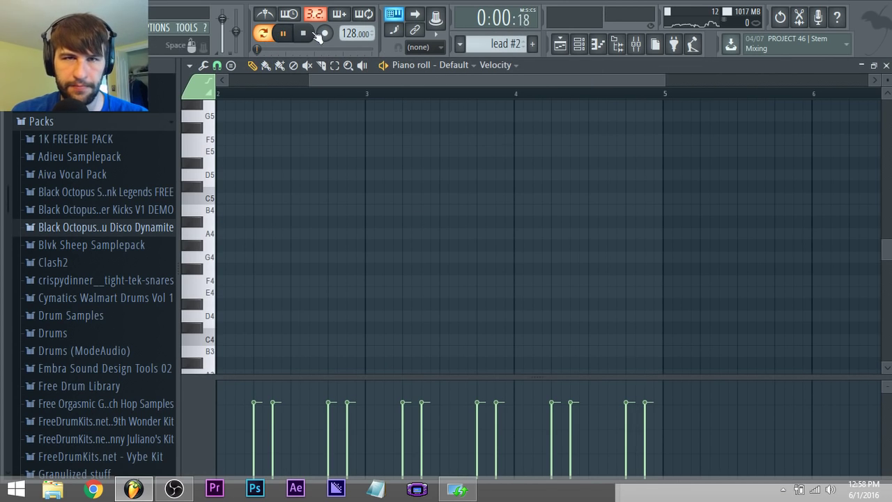
{"action": "left_click", "coordinate": [580, 44]}
{"action": "left_click", "coordinate": [434, 205]}
{"action": "key", "text": "space"}
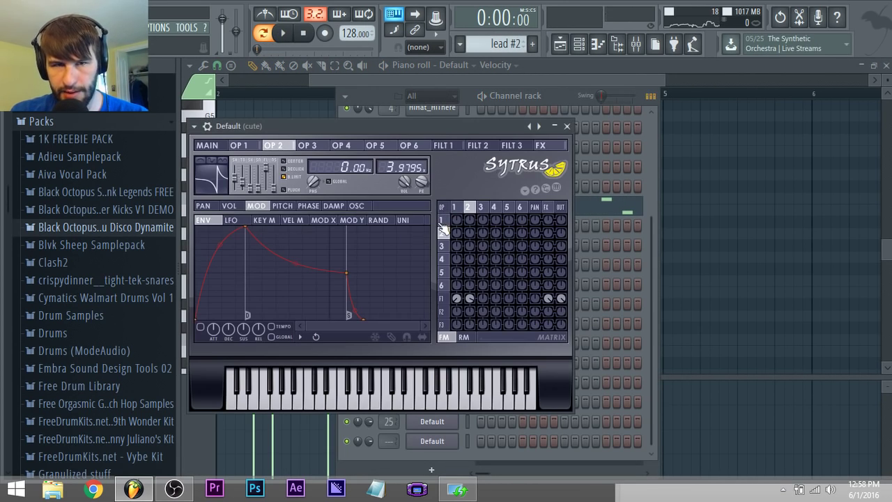
Browse OP 1, FILT 1 and OP 2, ending on operator 2's oscillator waveform
{"action": "left_click", "coordinate": [456, 214]}
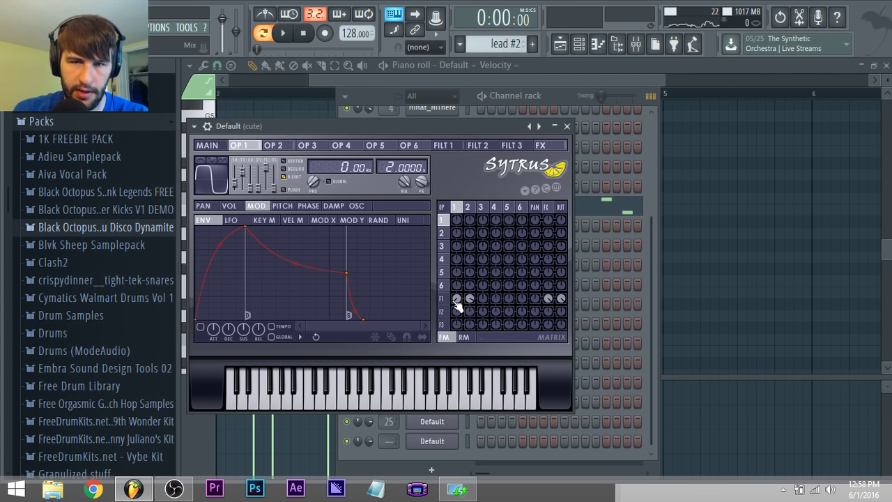
{"action": "left_click", "coordinate": [456, 299]}
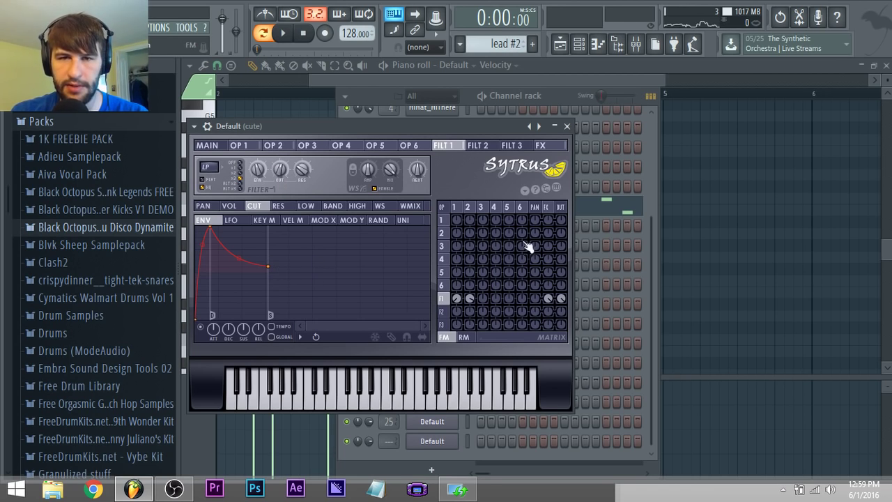
{"action": "left_click", "coordinate": [472, 208]}
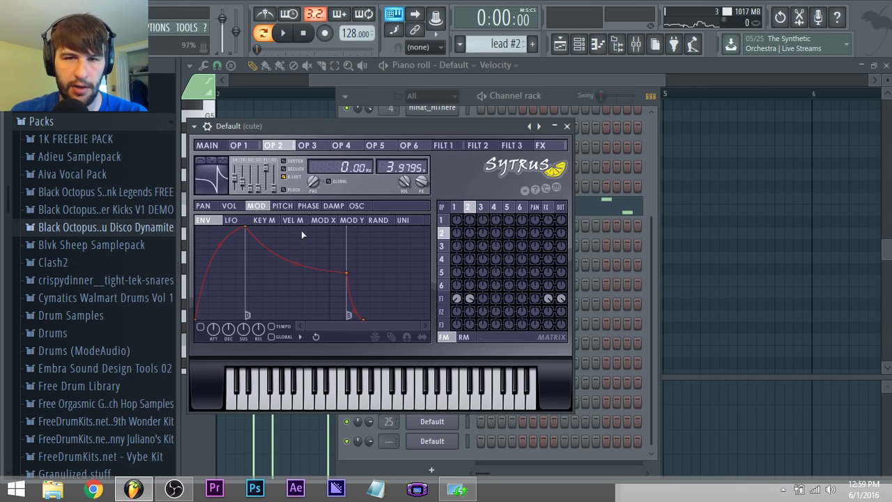
{"action": "left_click", "coordinate": [456, 209]}
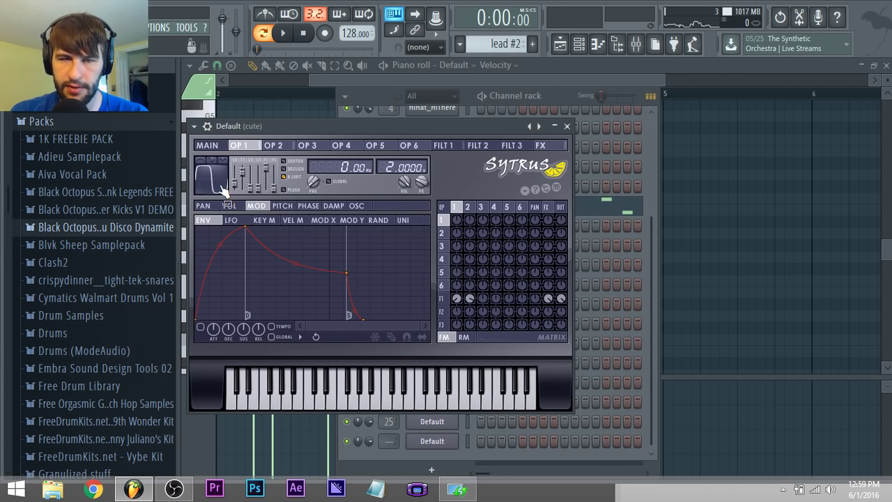
{"action": "left_click", "coordinate": [468, 208]}
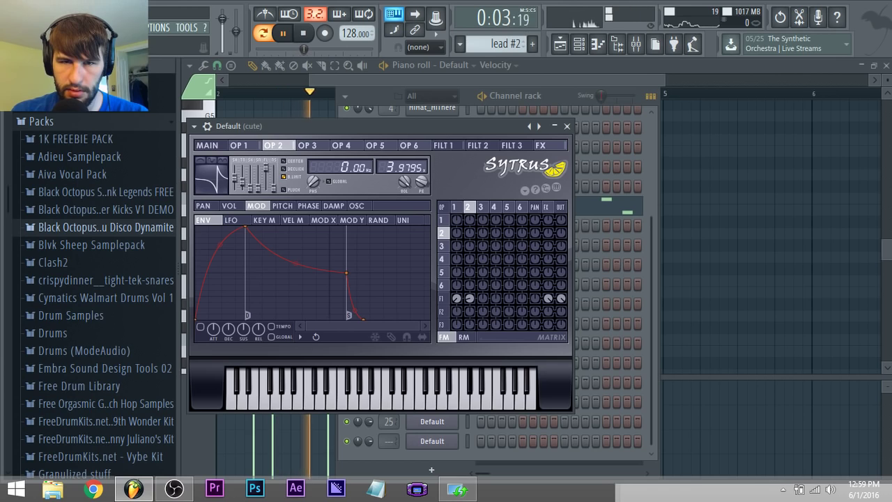
{"action": "key", "text": "space"}
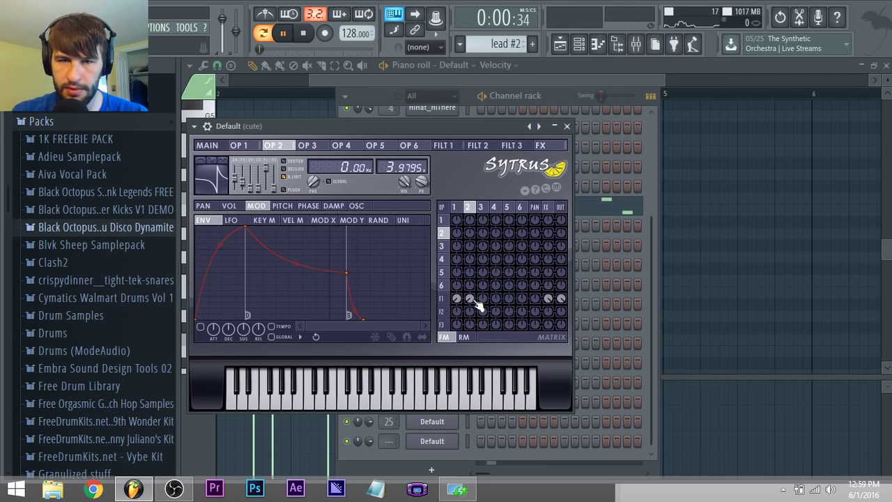
{"action": "key", "text": "space"}
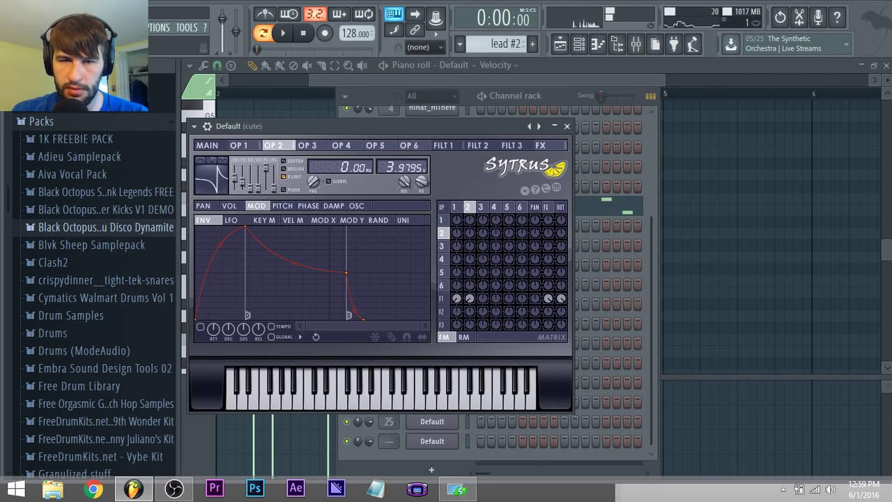
{"action": "key", "text": "space"}
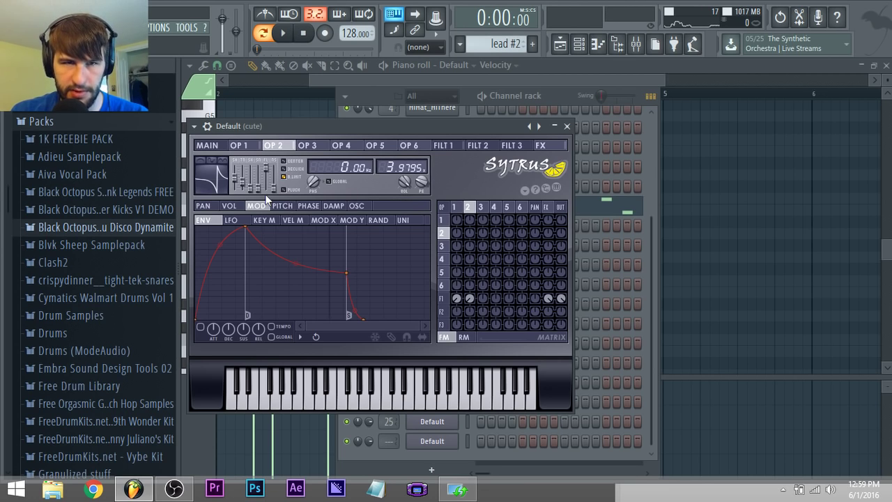
{"action": "left_click", "coordinate": [356, 206]}
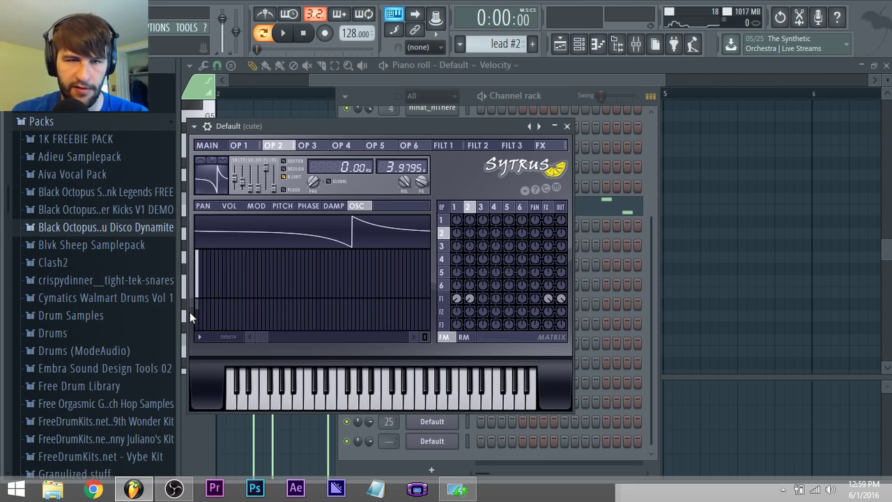
Play the song in the mixer and open the cute insert's OTT, Reeverb 2 and parametric EQ
{"action": "left_click", "coordinate": [455, 208]}
{"action": "left_click", "coordinate": [636, 44]}
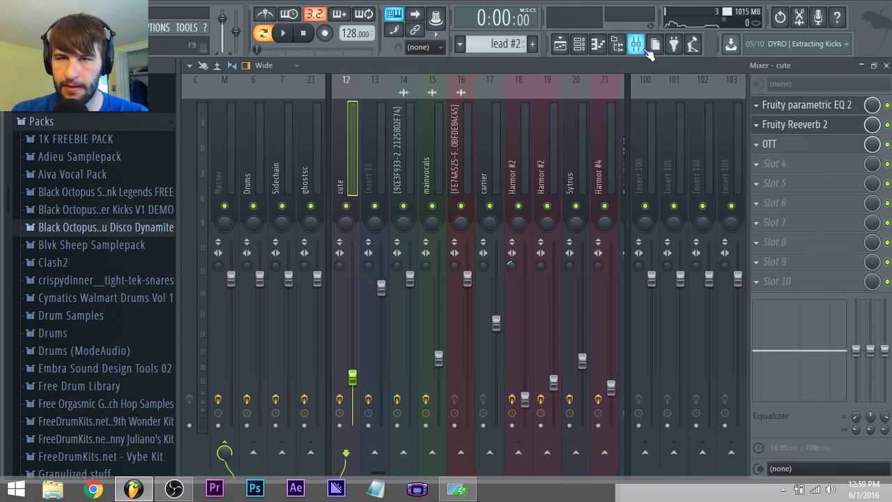
{"action": "key", "text": "space"}
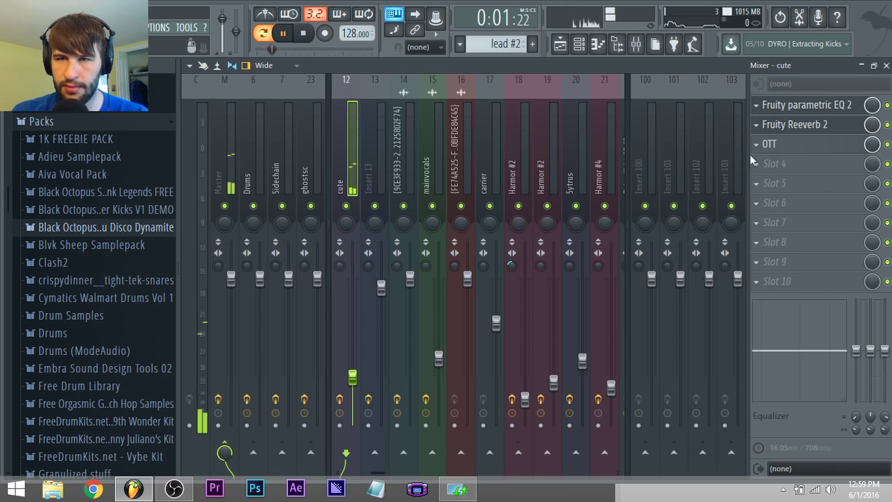
{"action": "left_click", "coordinate": [770, 143]}
{"action": "left_click", "coordinate": [802, 124]}
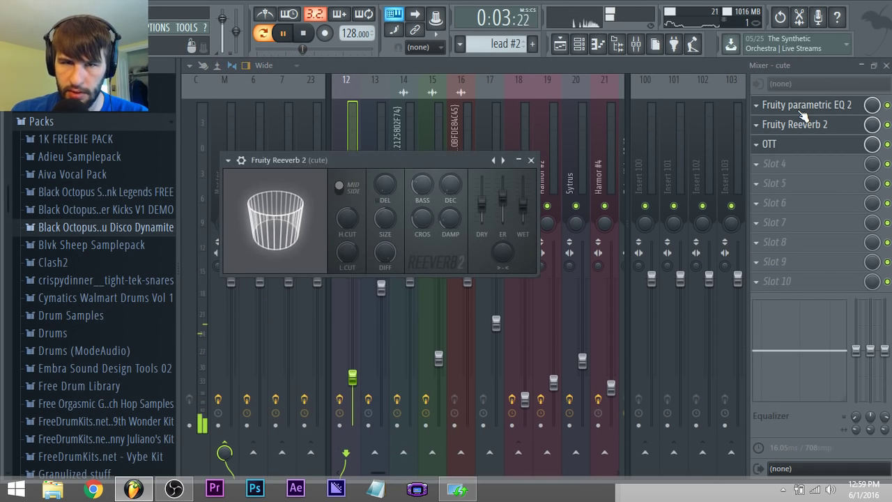
{"action": "left_click", "coordinate": [802, 105]}
Lift EQ band 6 to about 15 kHz, keep band 4 flat, stop, and show the playlist
{"action": "left_click_drag", "start_coordinate": [508, 280], "coordinate": [524, 275]}
{"action": "left_click_drag", "start_coordinate": [388, 265], "coordinate": [294, 292]}
{"action": "left_click", "coordinate": [519, 279]}
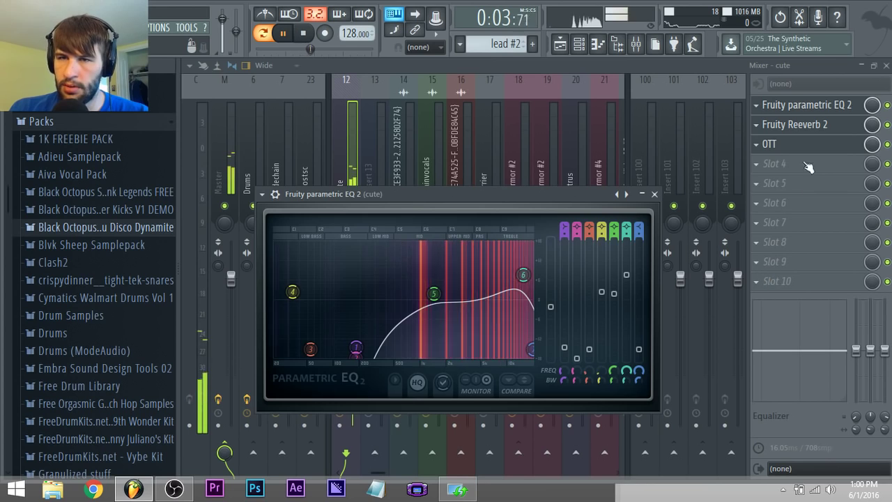
{"action": "left_click", "coordinate": [769, 143]}
{"action": "key", "text": "space"}
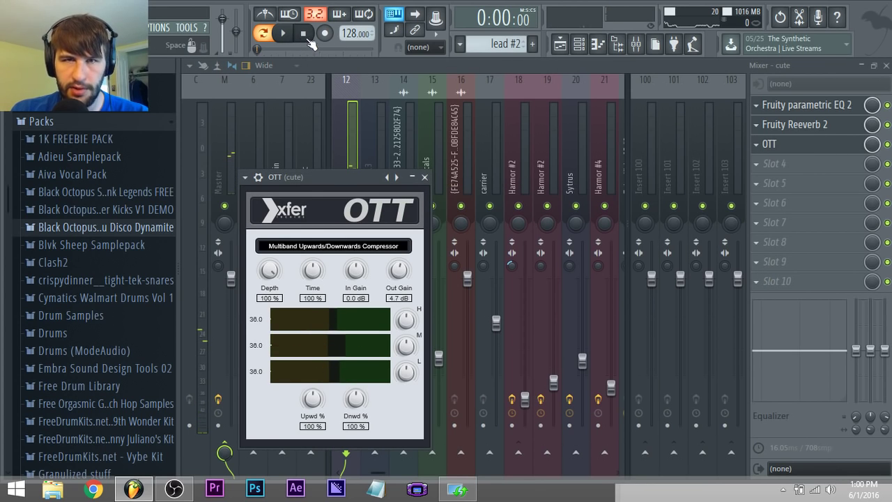
{"action": "left_click", "coordinate": [560, 44]}
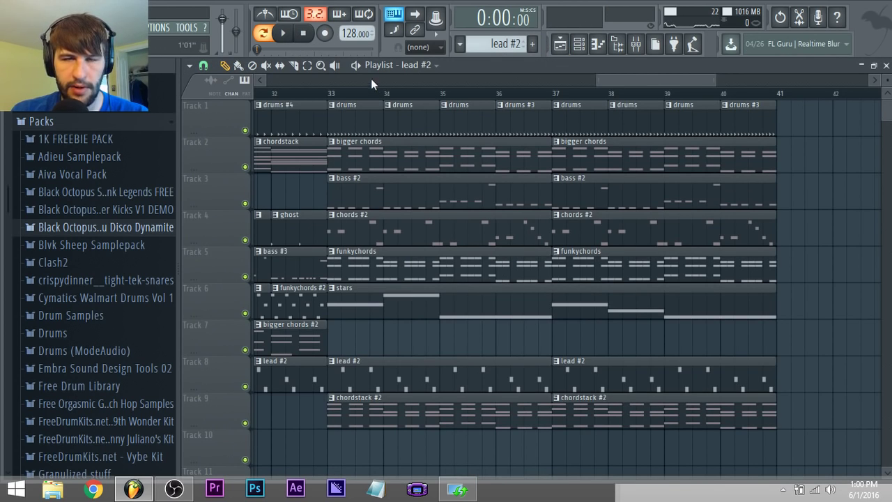
Start playback from bar 33 and open the chordstack #2 clip's notes in the piano roll
{"action": "left_click", "coordinate": [338, 95]}
{"action": "key", "text": "space"}
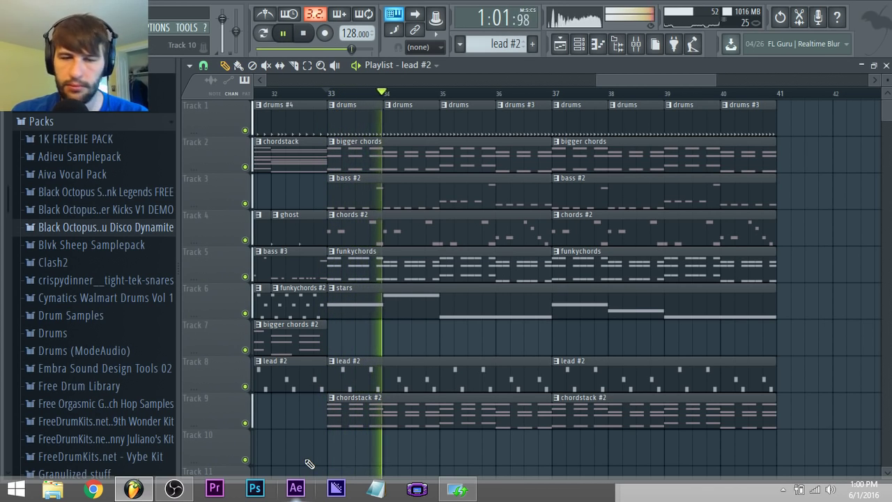
{"action": "double_click", "coordinate": [361, 414]}
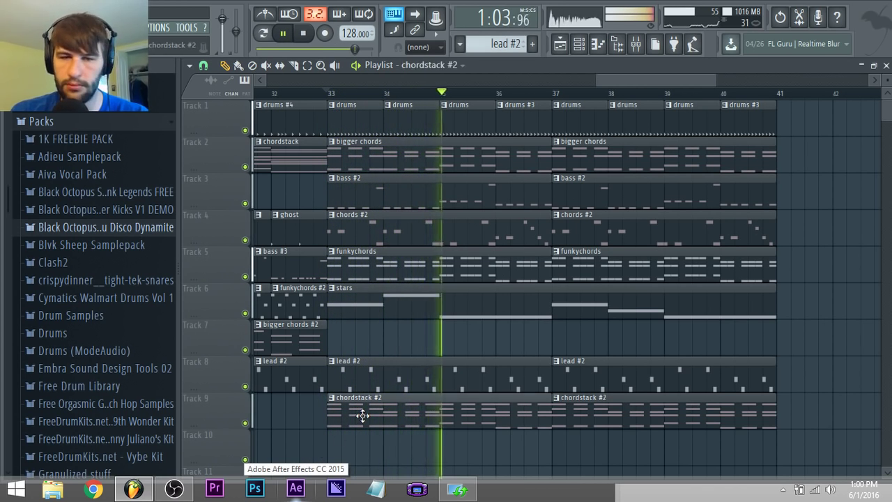
In the Mixer, solo the Harmor #4 insert, view its effects, unsolo it, then stop playback
{"action": "left_click", "coordinate": [636, 43]}
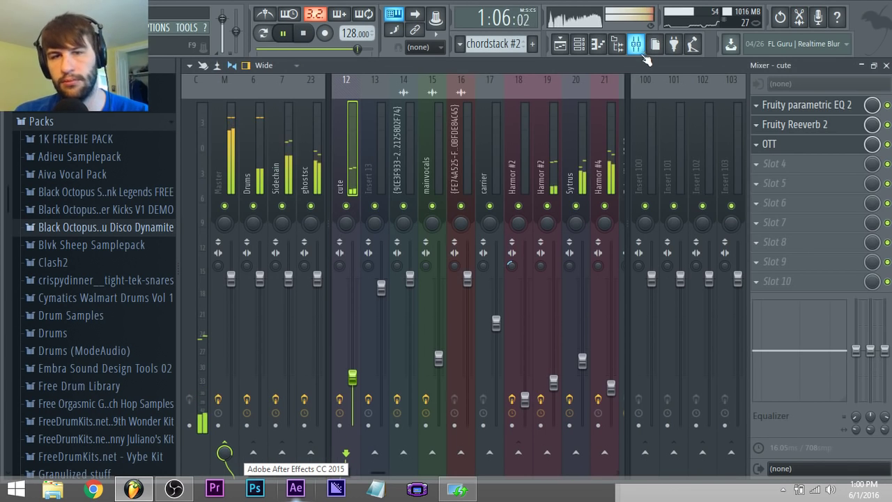
{"action": "scroll", "coordinate": [469, 207], "scroll_direction": "right", "scroll_amount": 3}
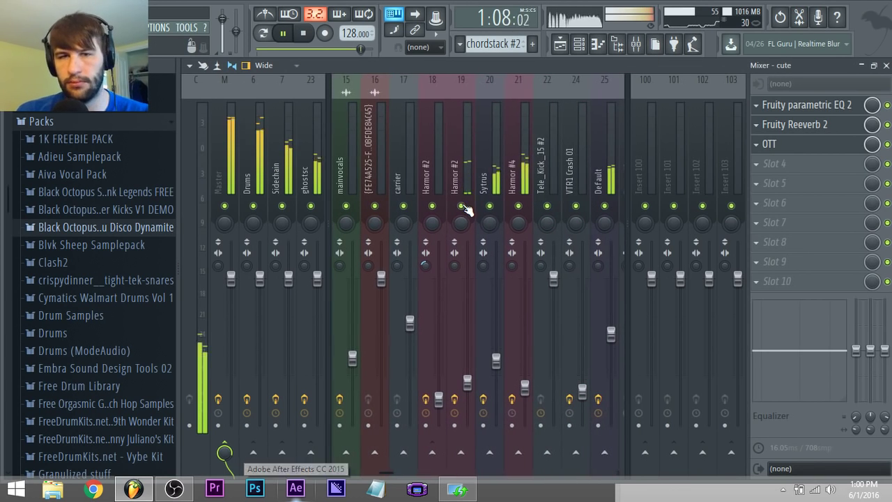
{"action": "right_click", "coordinate": [517, 207]}
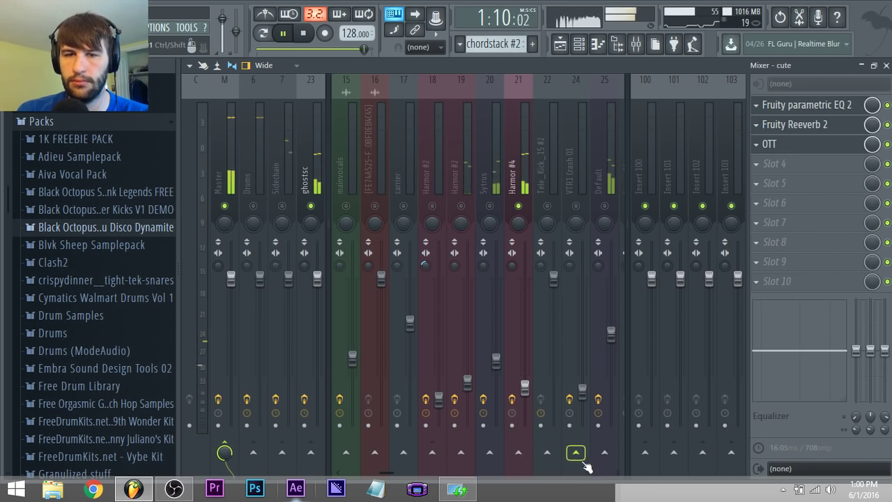
{"action": "left_click", "coordinate": [526, 397]}
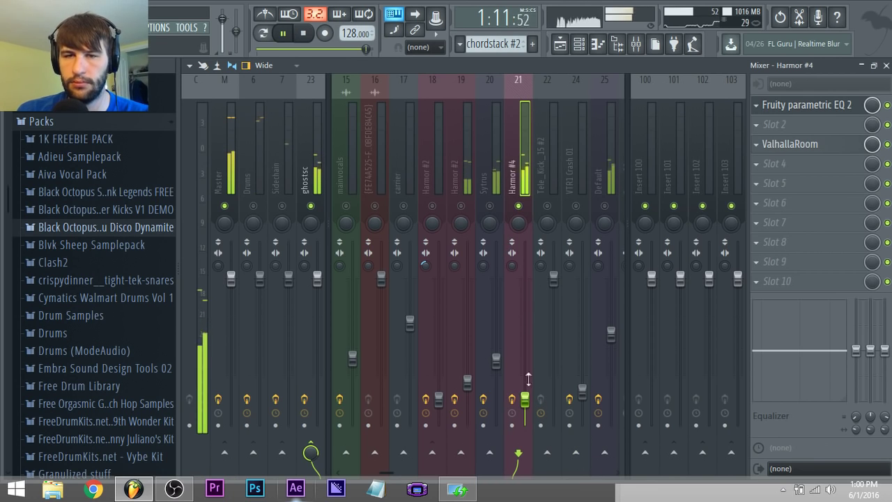
{"action": "right_click", "coordinate": [519, 207]}
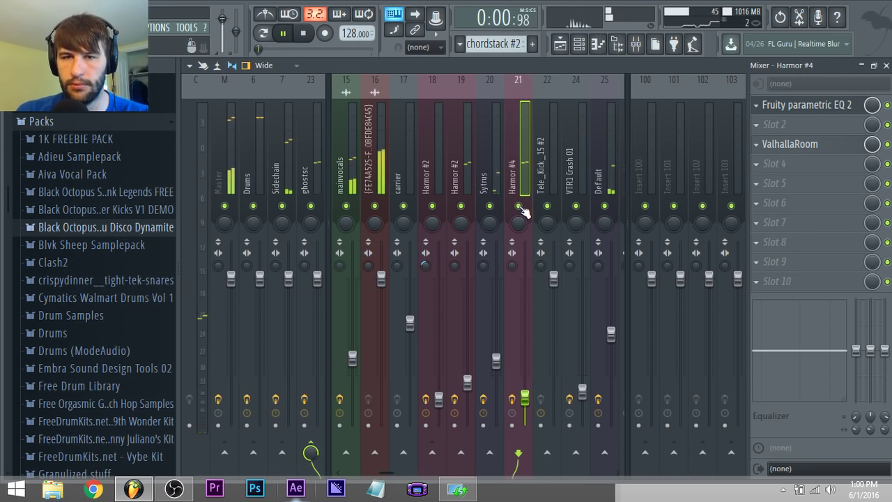
{"action": "key", "text": "space"}
Reopen the chordstack #2 notes for Harmor #4 from the playlist and switch to pattern playback mode
{"action": "left_click", "coordinate": [560, 46]}
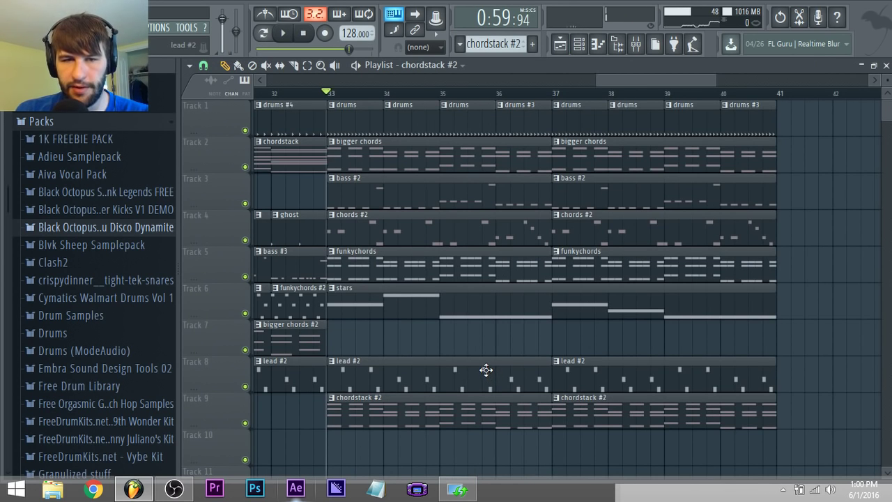
{"action": "scroll", "coordinate": [486, 369], "scroll_direction": "down", "scroll_amount": 3, "text": "ctrl"}
{"action": "scroll", "coordinate": [491, 341], "scroll_direction": "left", "scroll_amount": 3}
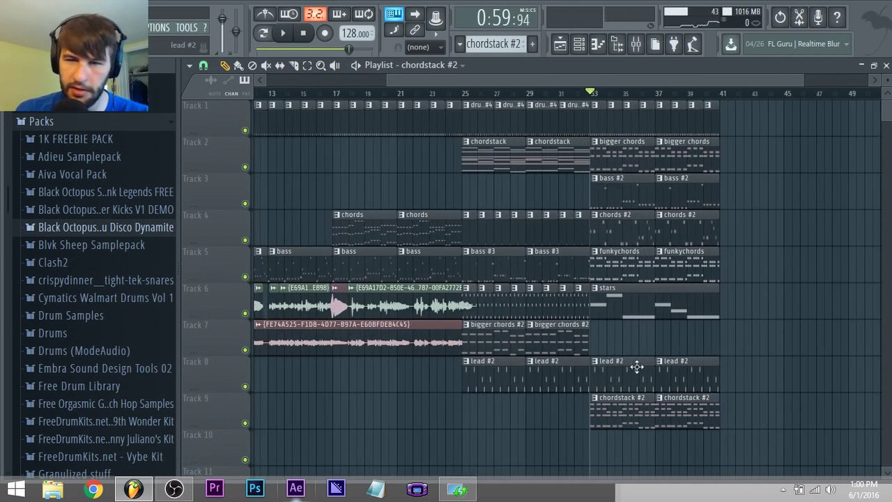
{"action": "double_click", "coordinate": [576, 411]}
{"action": "left_click", "coordinate": [270, 33]}
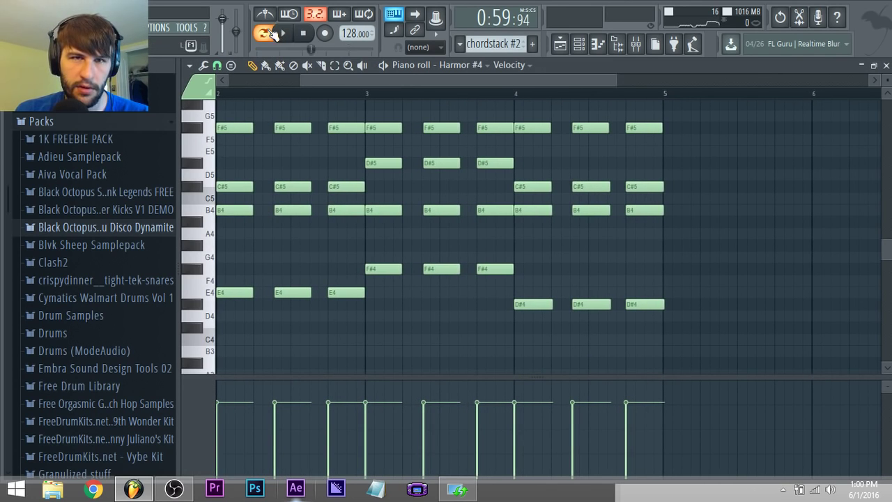
Open the Harmor #4 notes from the Channel rack and audition the F#5 note
{"action": "left_click", "coordinate": [581, 45]}
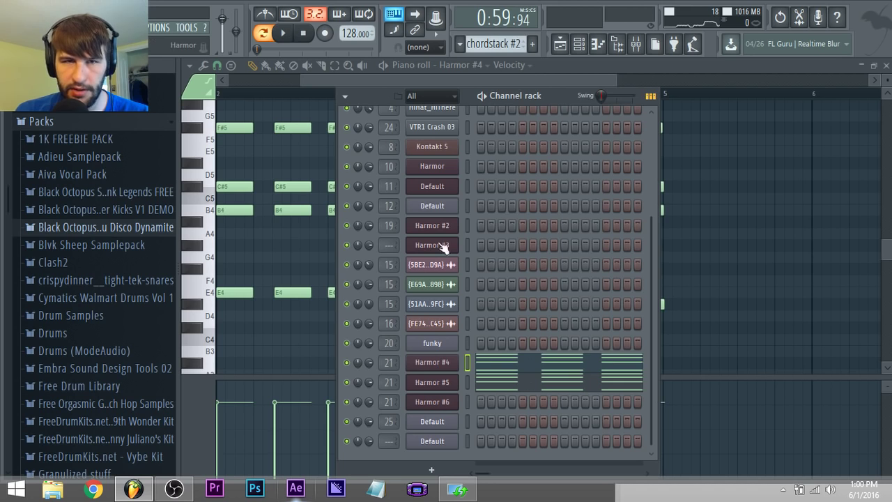
{"action": "left_click", "coordinate": [348, 80]}
{"action": "scroll", "coordinate": [263, 202], "scroll_direction": "down", "scroll_amount": 3}
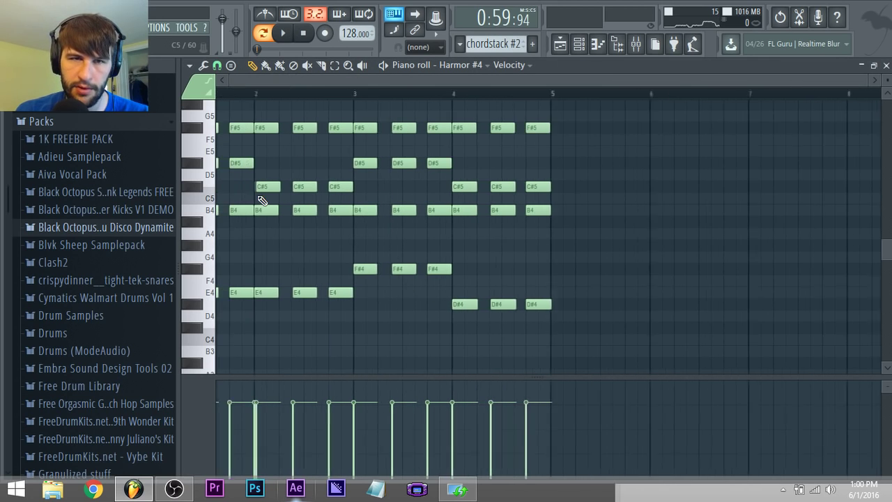
{"action": "left_click", "coordinate": [569, 43]}
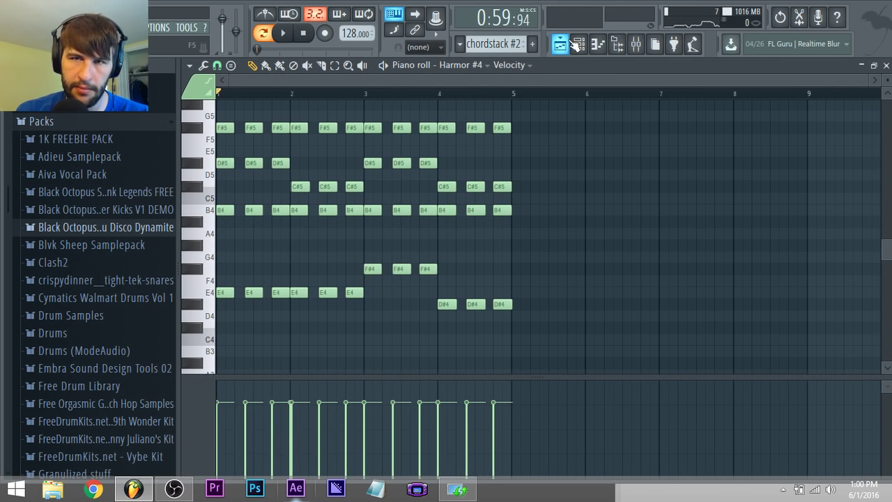
{"action": "left_click", "coordinate": [580, 45]}
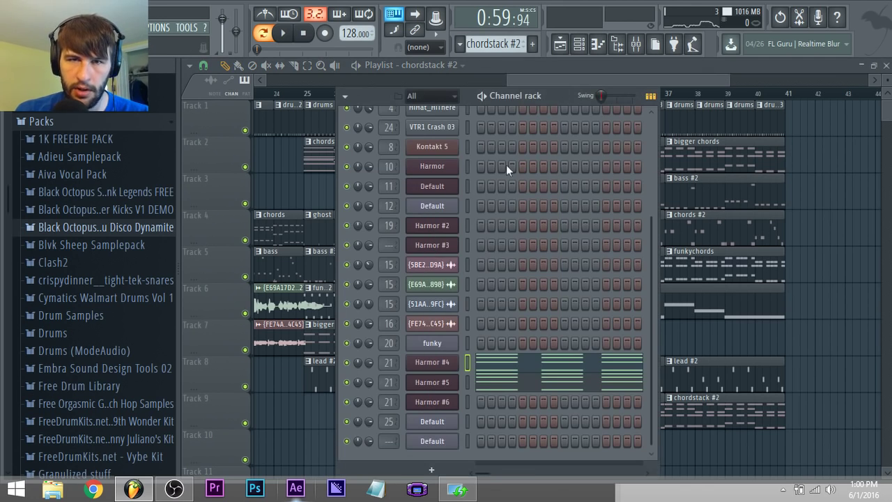
{"action": "left_click", "coordinate": [500, 369]}
{"action": "scroll", "coordinate": [323, 301], "scroll_direction": "up", "scroll_amount": 2}
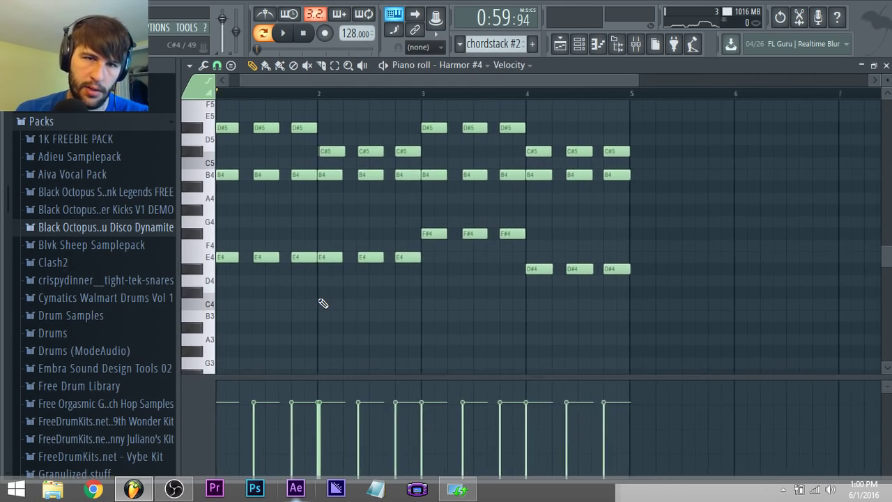
{"action": "scroll", "coordinate": [222, 202], "scroll_direction": "up", "scroll_amount": 2}
{"action": "left_click", "coordinate": [194, 201]}
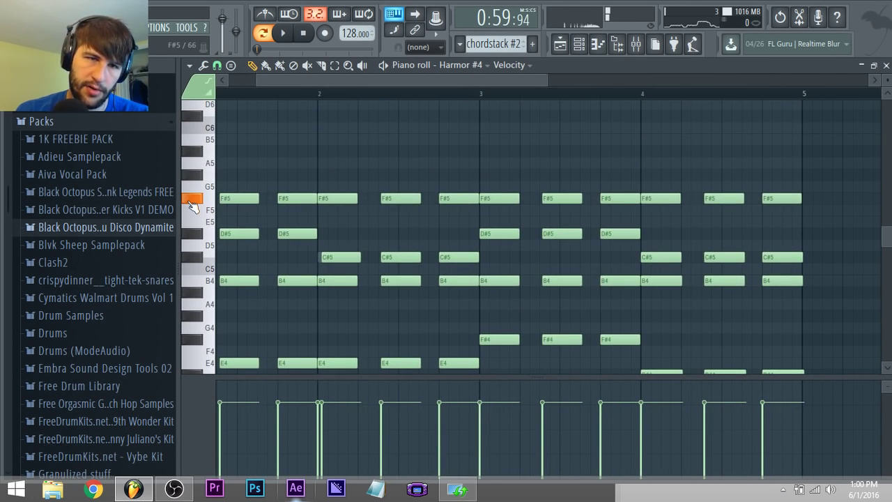
Reopen the Harmor #4 notes from the playlist and play the pattern
{"action": "left_click", "coordinate": [560, 43]}
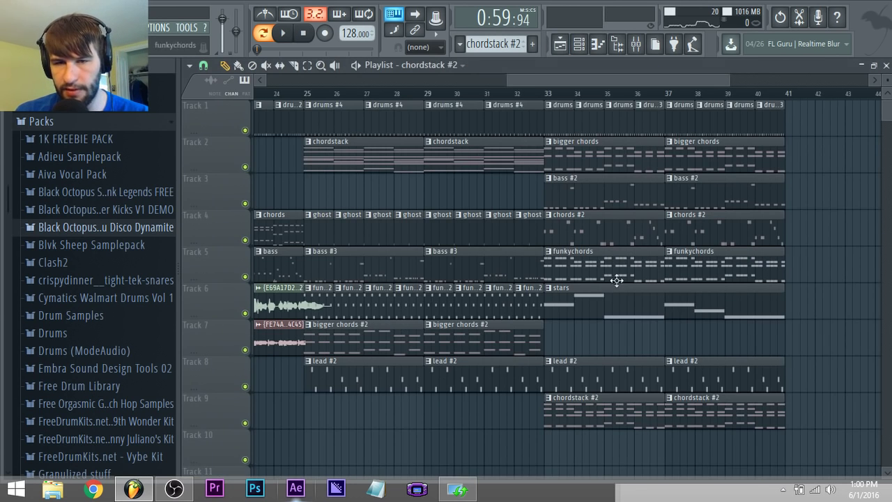
{"action": "scroll", "coordinate": [586, 373], "scroll_direction": "down", "scroll_amount": 1}
{"action": "double_click", "coordinate": [586, 373]}
{"action": "scroll", "coordinate": [447, 215], "scroll_direction": "down", "scroll_amount": 4}
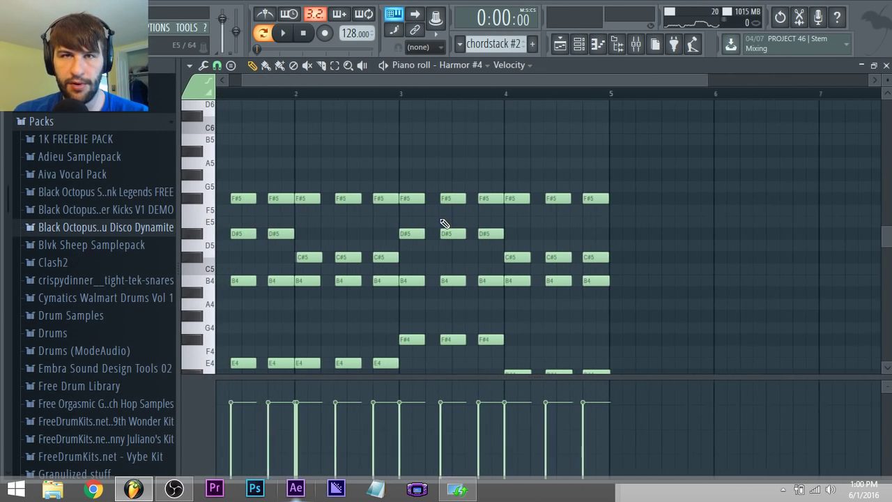
{"action": "key", "text": "space"}
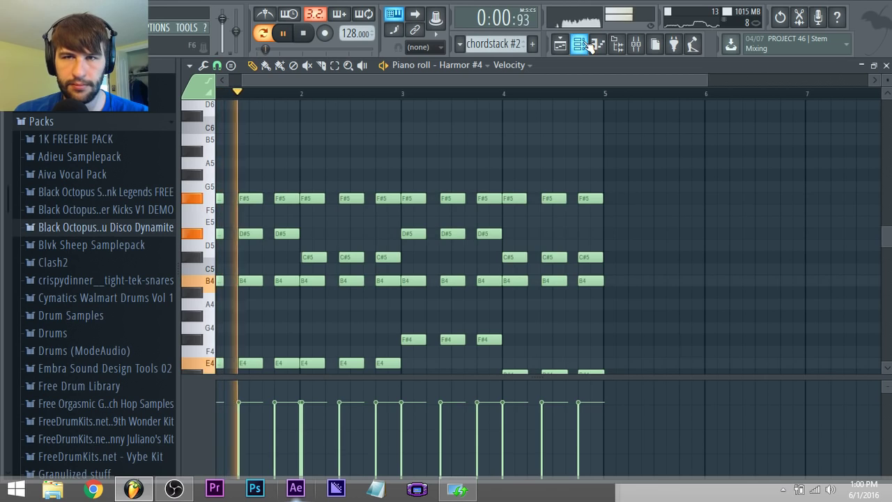
{"action": "key", "text": "F6"}
Open Harmor #4's synth, flip between parts A and B, and preview the patch
{"action": "left_click", "coordinate": [433, 362]}
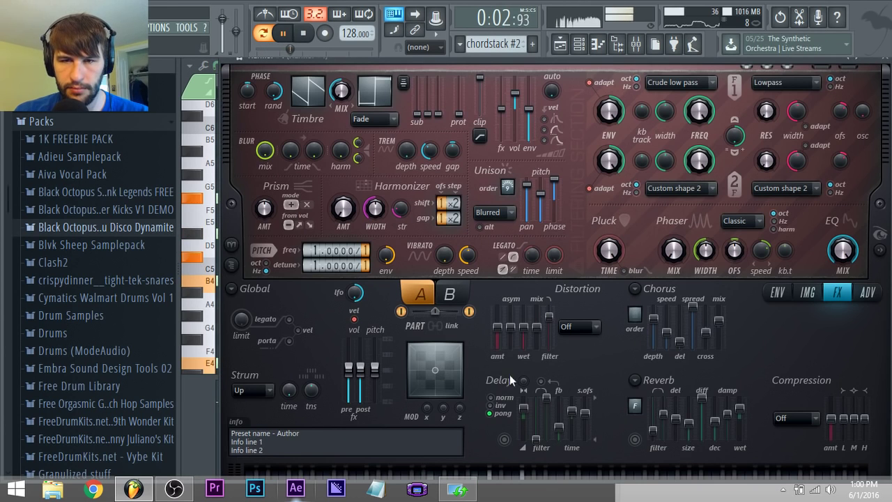
{"action": "key", "text": "space"}
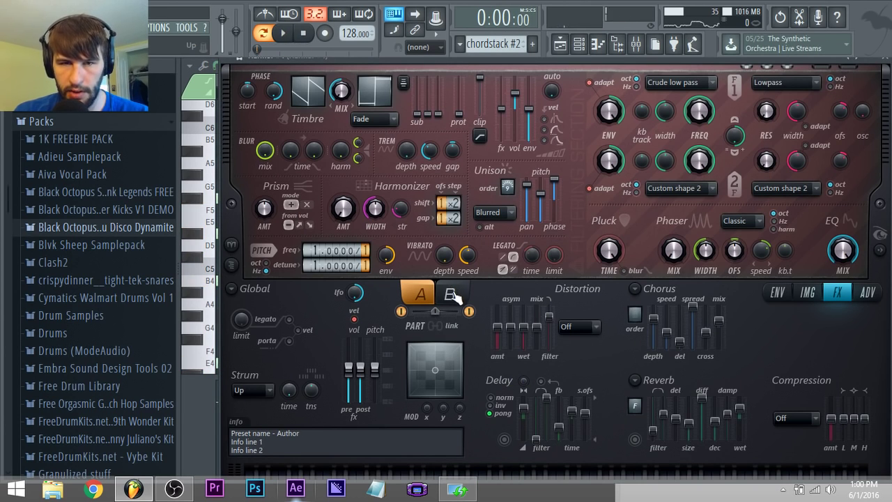
{"action": "left_click", "coordinate": [451, 294]}
{"action": "mouse_move", "coordinate": [433, 309]}
{"action": "left_mouse_down"}
{"action": "mouse_move", "coordinate": [425, 310]}
{"action": "mouse_move", "coordinate": [440, 311]}
{"action": "mouse_move", "coordinate": [431, 310]}
{"action": "left_mouse_up"}
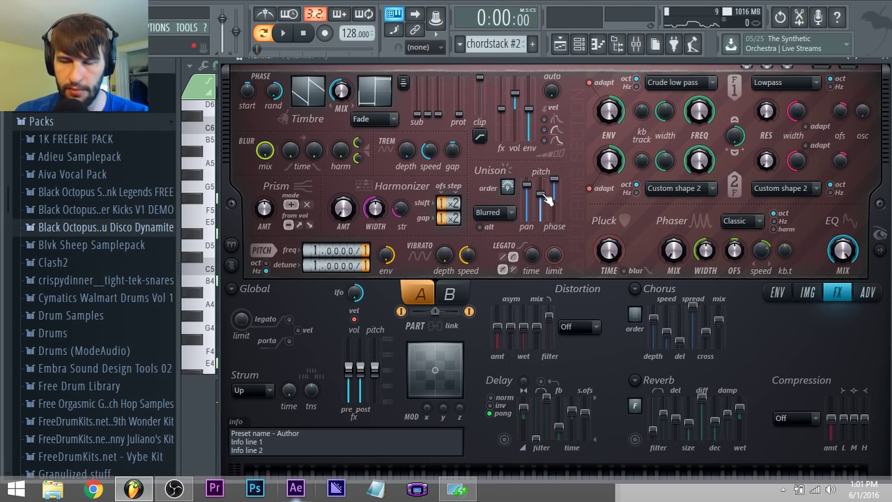
{"action": "key", "text": "space"}
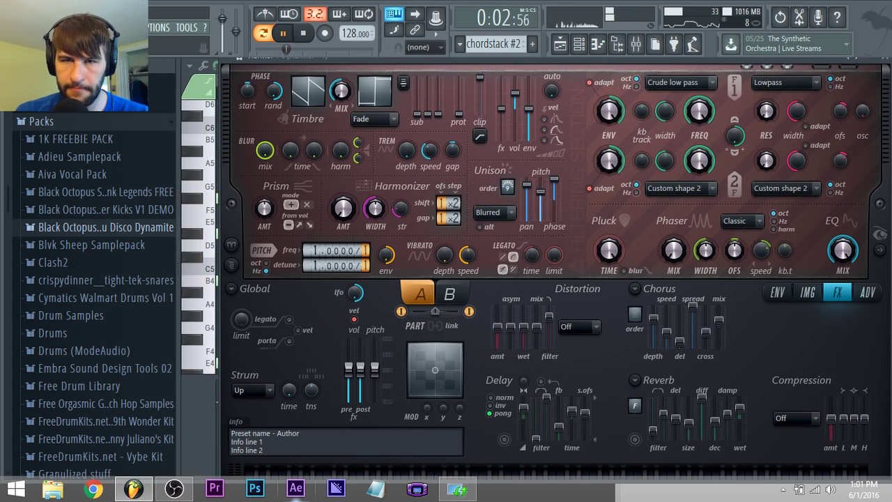
{"action": "key", "text": "space"}
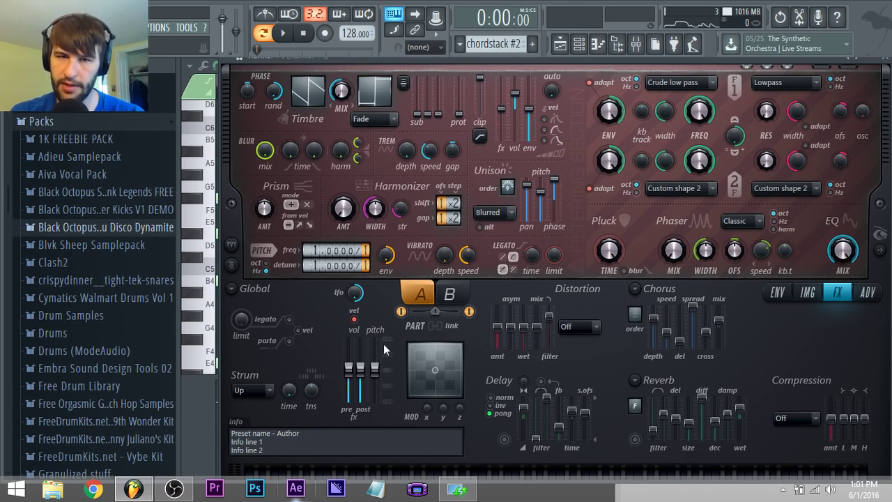
Check part B's unison settings, preview the chordstack patch, and compare parts A and B
{"action": "left_click", "coordinate": [447, 304]}
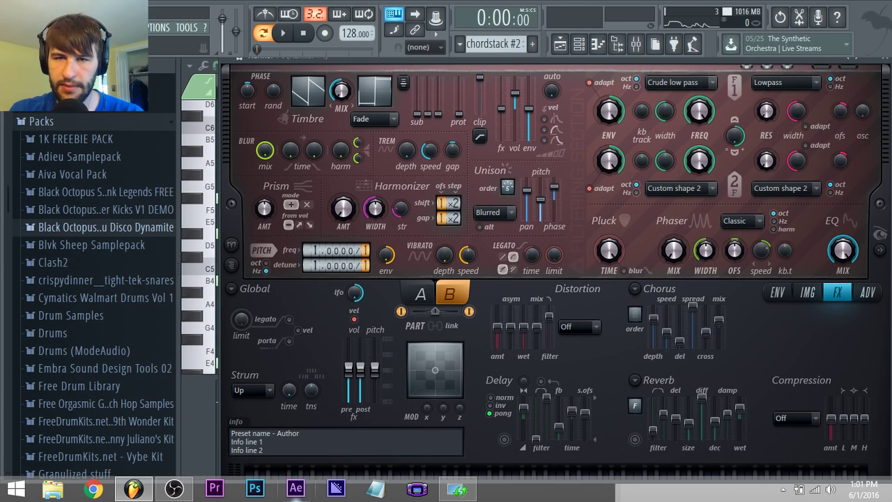
{"action": "key", "text": "space"}
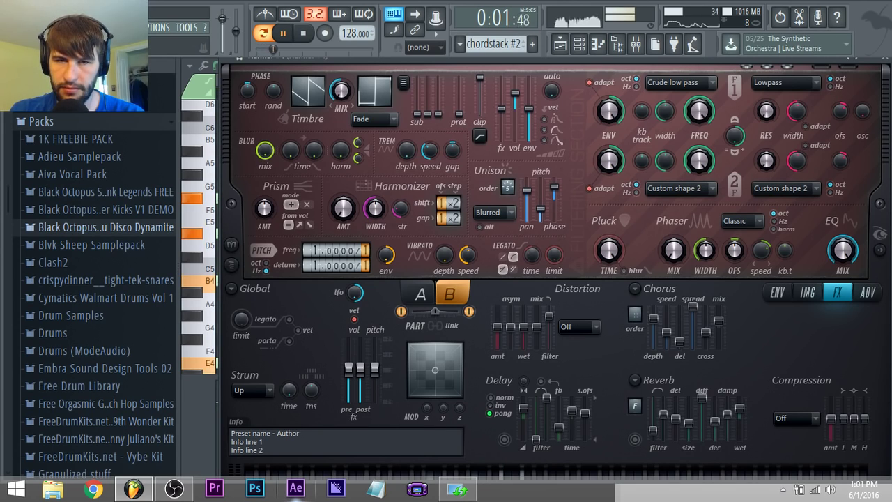
{"action": "key", "text": "space"}
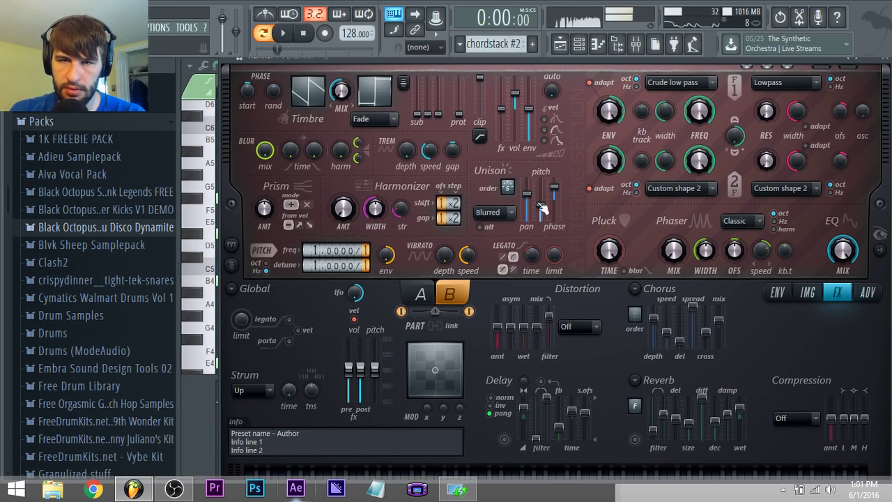
{"action": "key", "text": "space"}
{"action": "left_click", "coordinate": [429, 296]}
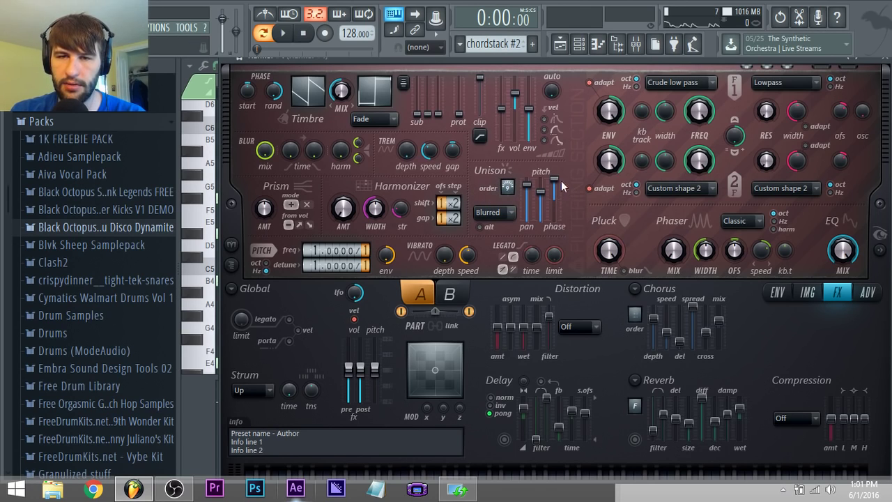
{"action": "left_click", "coordinate": [460, 294]}
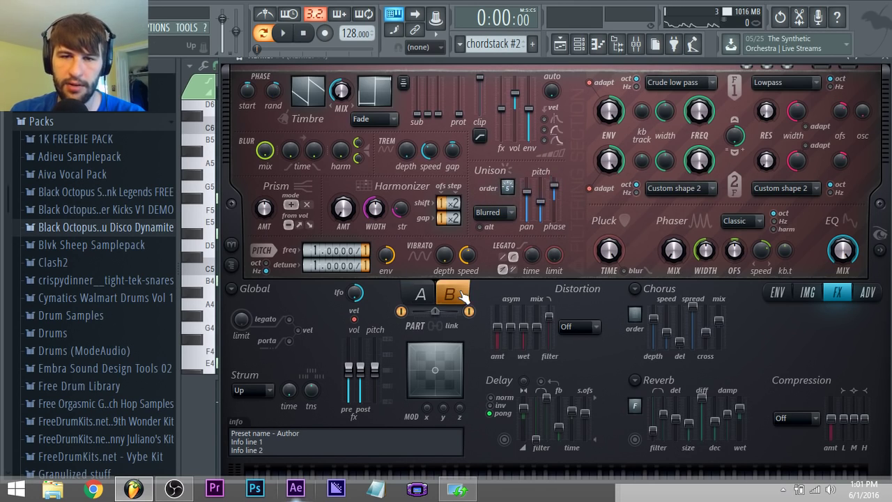
Open Harmor #5 from the playlist channels and compare unison settings for parts A and B
{"action": "left_click", "coordinate": [559, 44]}
{"action": "left_click", "coordinate": [434, 384]}
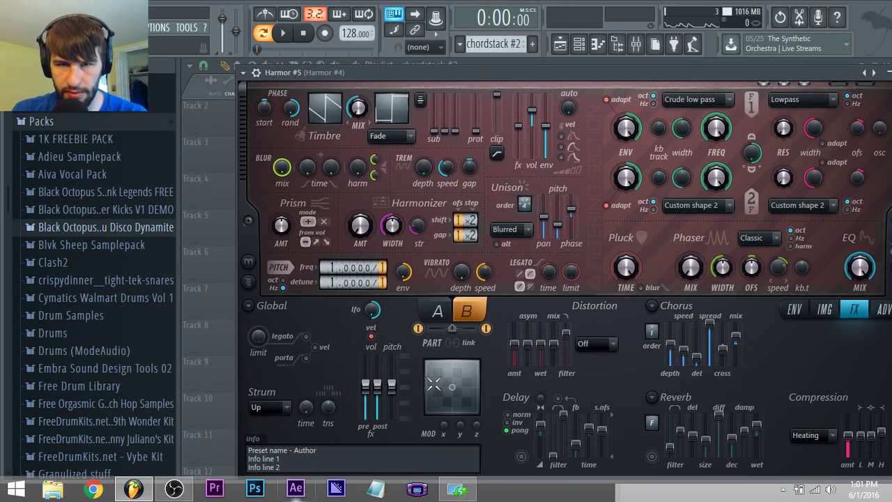
{"action": "left_click", "coordinate": [438, 311]}
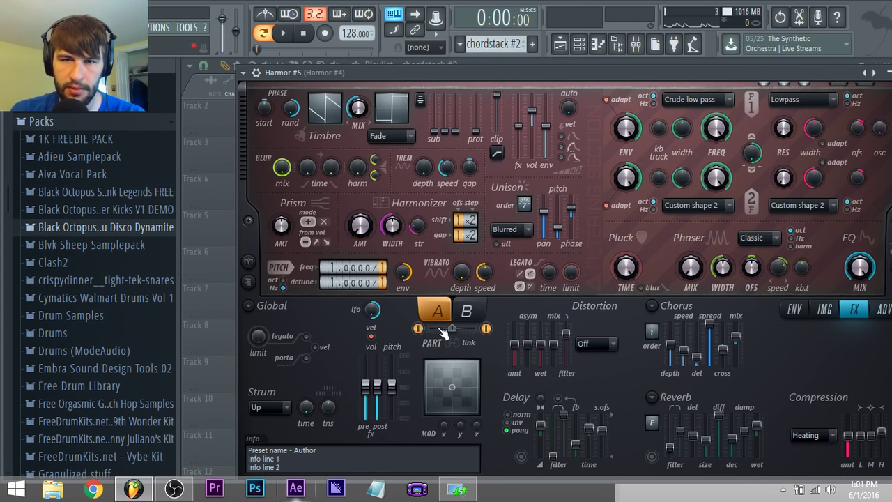
{"action": "left_click", "coordinate": [467, 312]}
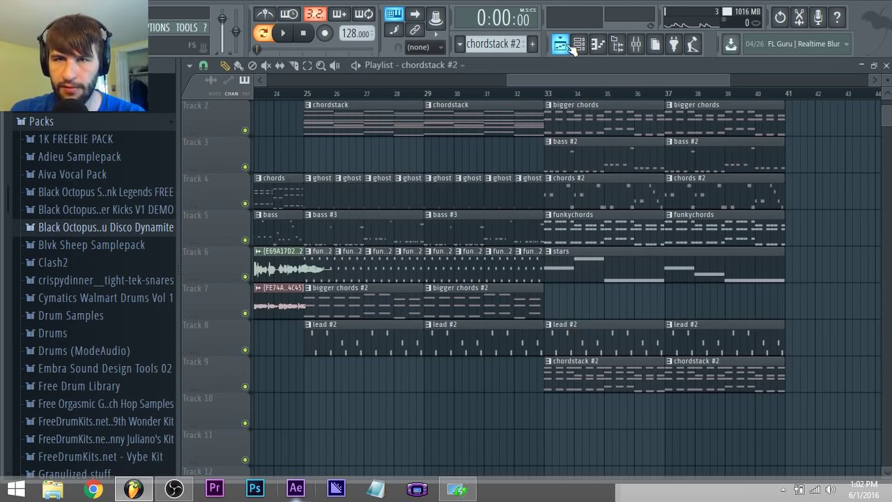
{"action": "left_click", "coordinate": [579, 46]}
{"action": "left_click", "coordinate": [579, 46]}
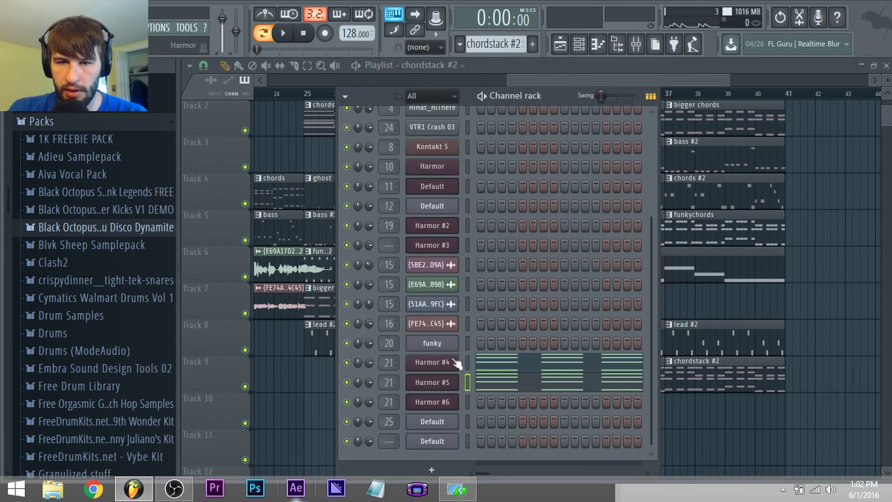
{"action": "left_click", "coordinate": [637, 46]}
{"action": "key", "text": "space"}
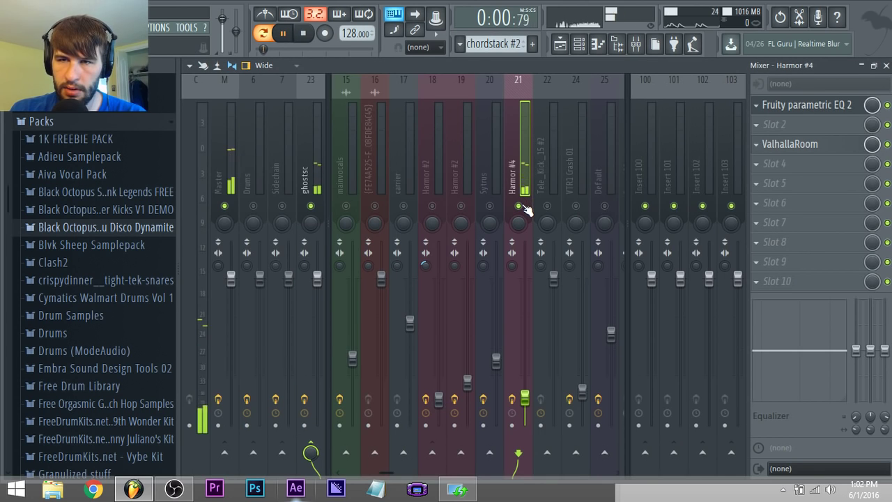
{"action": "left_click", "coordinate": [805, 106]}
{"action": "key", "text": "space"}
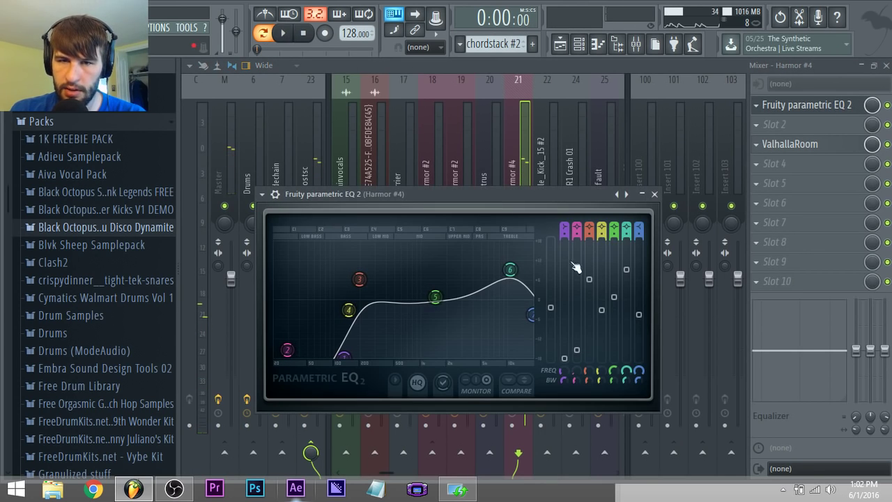
{"action": "key", "text": "Escape"}
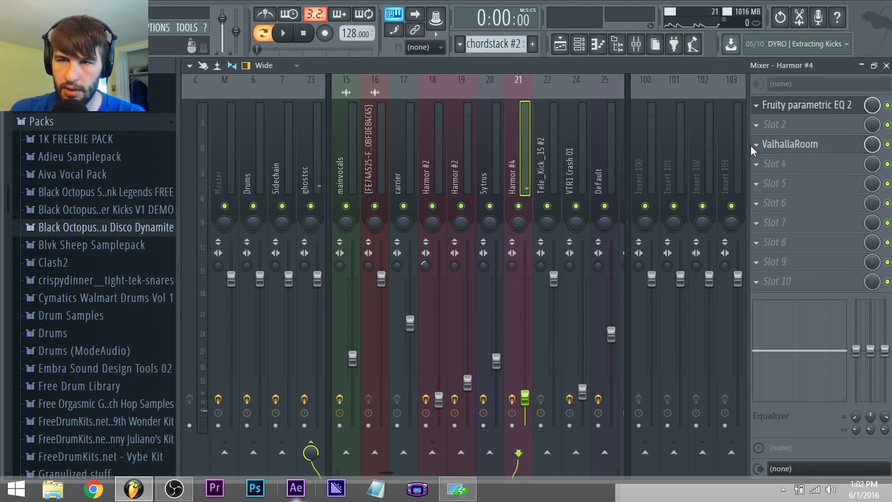
{"action": "left_click", "coordinate": [771, 146]}
{"action": "left_click", "coordinate": [770, 146]}
{"action": "left_click", "coordinate": [771, 149]}
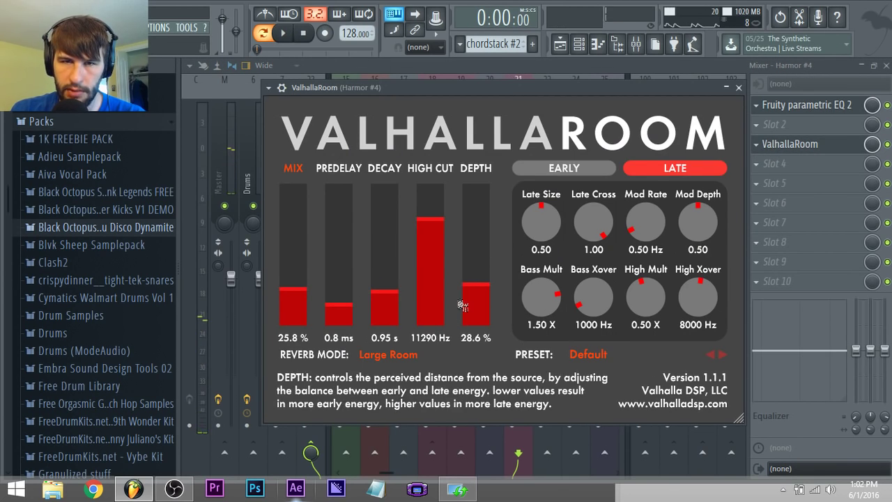
{"action": "key", "text": "space"}
{"action": "left_click_drag", "start_coordinate": [477, 289], "coordinate": [499, 292]}
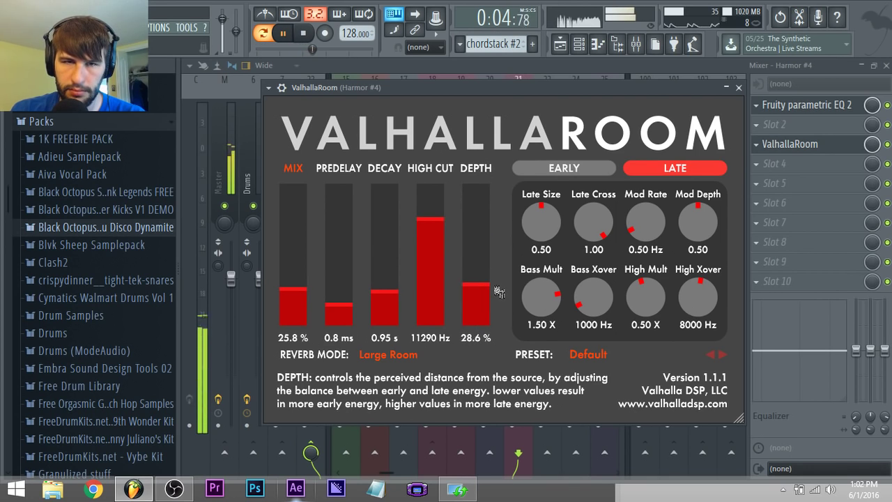
{"action": "key", "text": "space"}
Play the arrangement from bar 25, checking the Mixer before returning to the playlist
{"action": "left_click", "coordinate": [560, 44]}
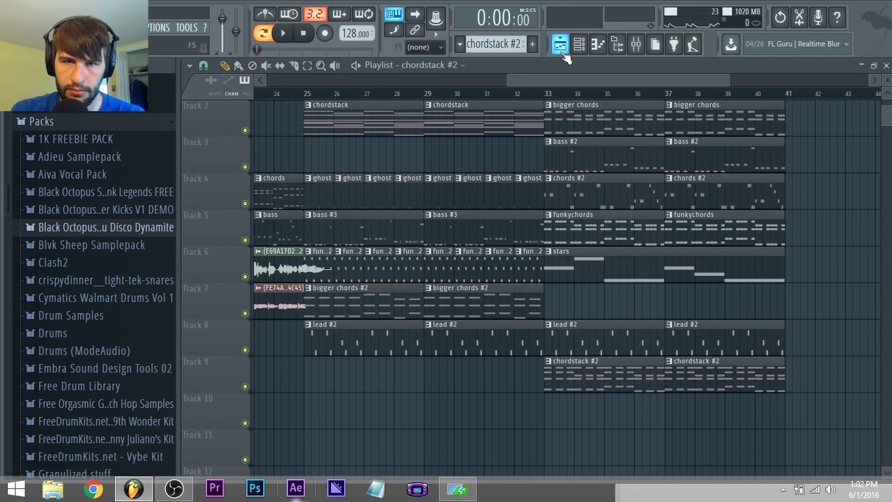
{"action": "scroll", "coordinate": [660, 354], "scroll_direction": "right", "scroll_amount": 5}
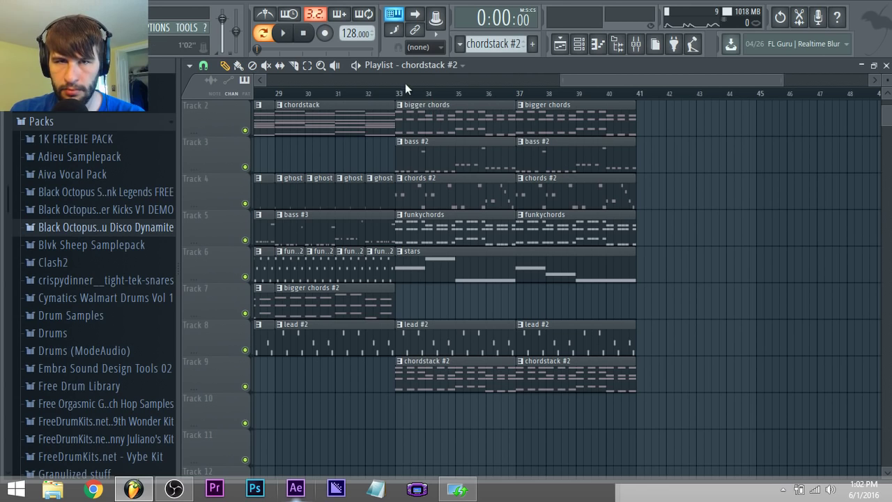
{"action": "scroll", "coordinate": [379, 122], "scroll_direction": "up", "scroll_amount": 1}
{"action": "scroll", "coordinate": [422, 153], "scroll_direction": "down", "scroll_amount": 2}
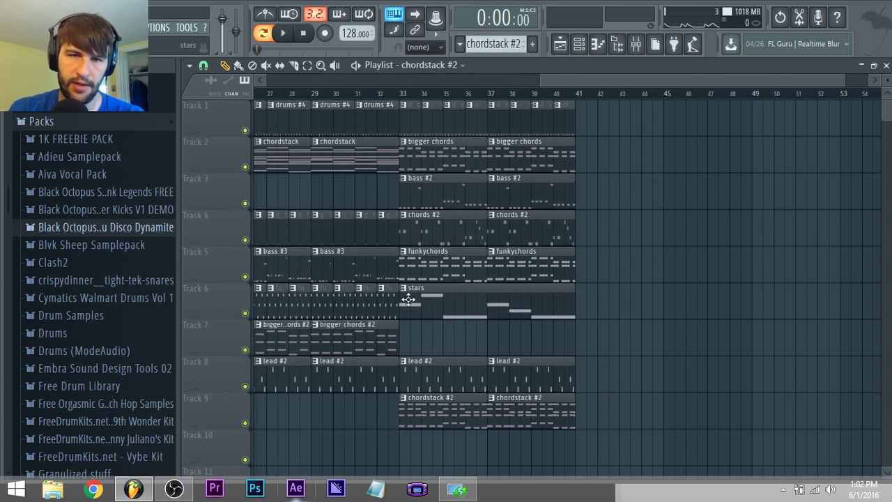
{"action": "scroll", "coordinate": [408, 299], "scroll_direction": "down", "scroll_amount": 3}
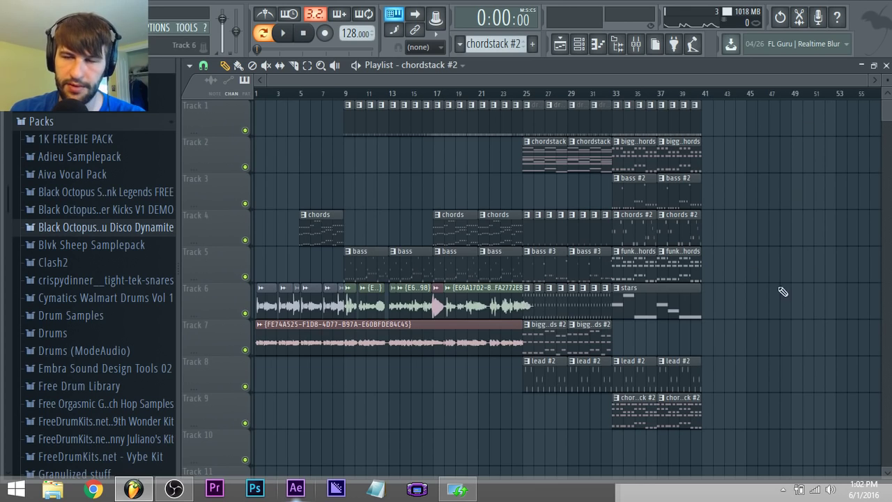
{"action": "scroll", "coordinate": [786, 312], "scroll_direction": "up", "scroll_amount": 2}
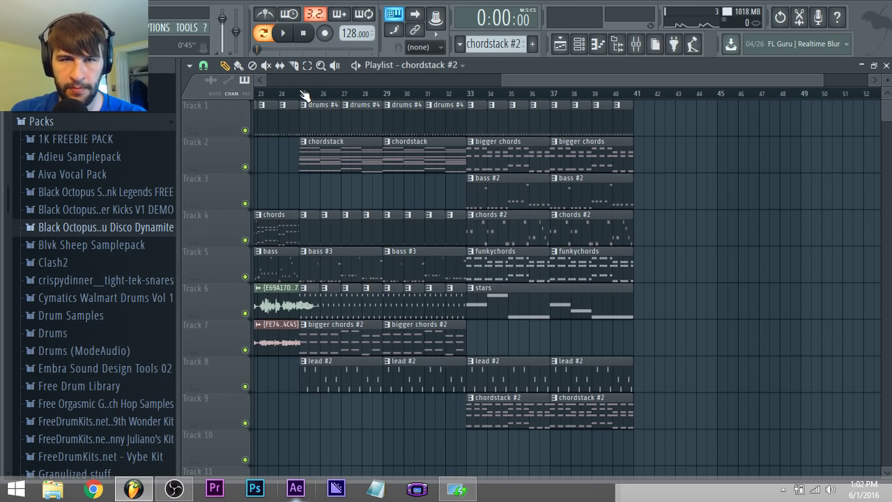
{"action": "left_click", "coordinate": [301, 92]}
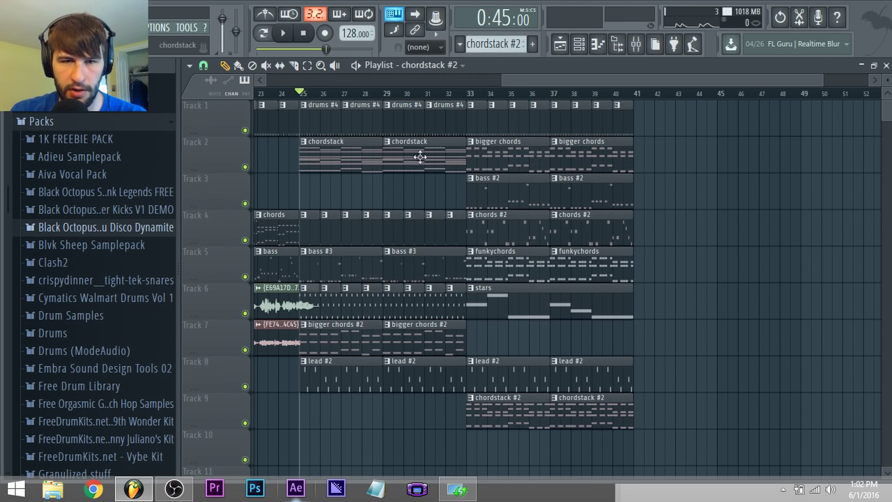
{"action": "scroll", "coordinate": [538, 79], "scroll_direction": "up", "scroll_amount": 2}
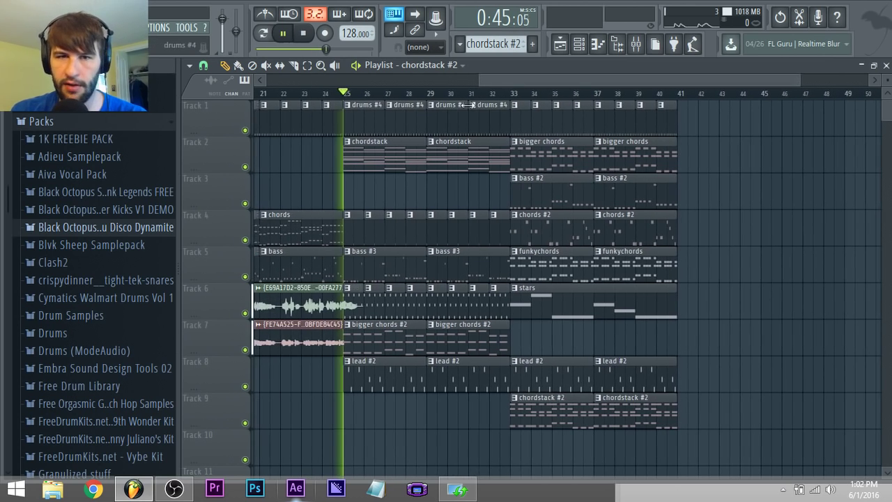
{"action": "key", "text": "space"}
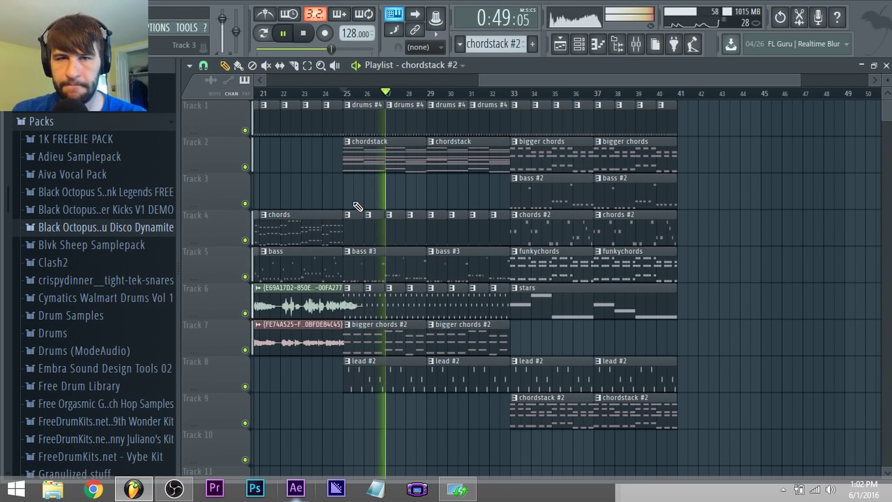
{"action": "left_click", "coordinate": [636, 44]}
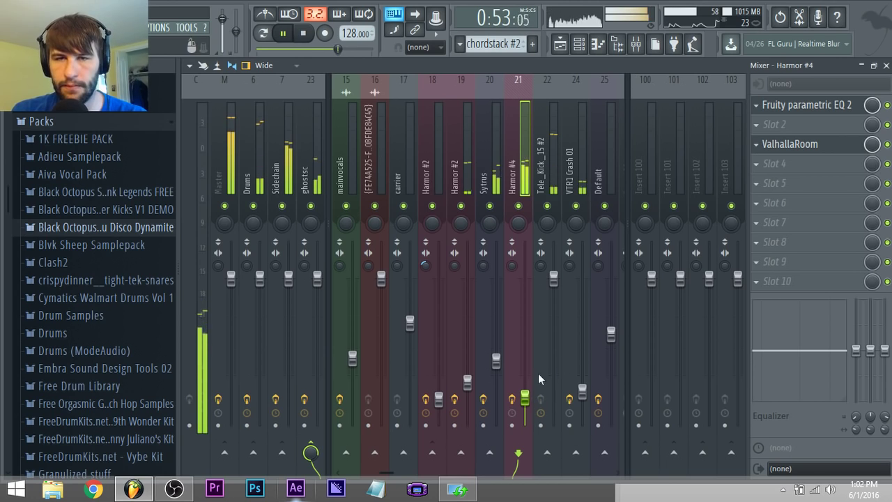
{"action": "left_click", "coordinate": [561, 44]}
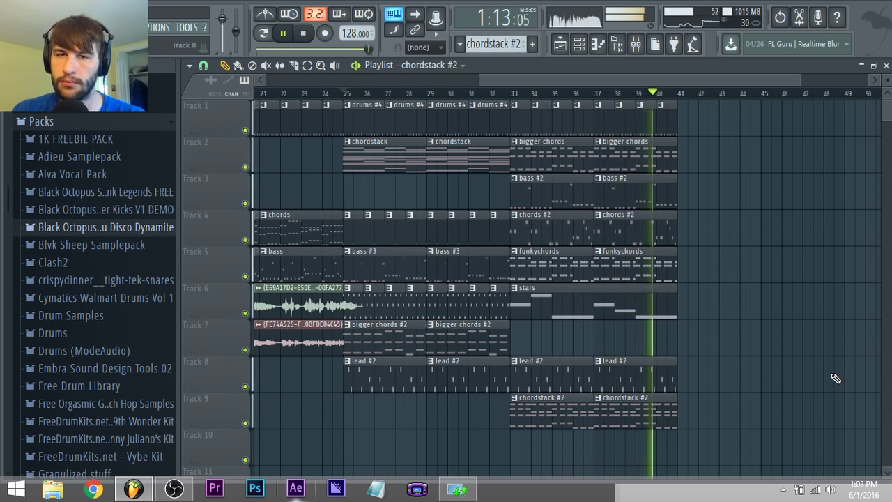
Stop and rewind to the start, narrow the browser panel, and open then dismiss the File menu
{"action": "left_click", "coordinate": [302, 32]}
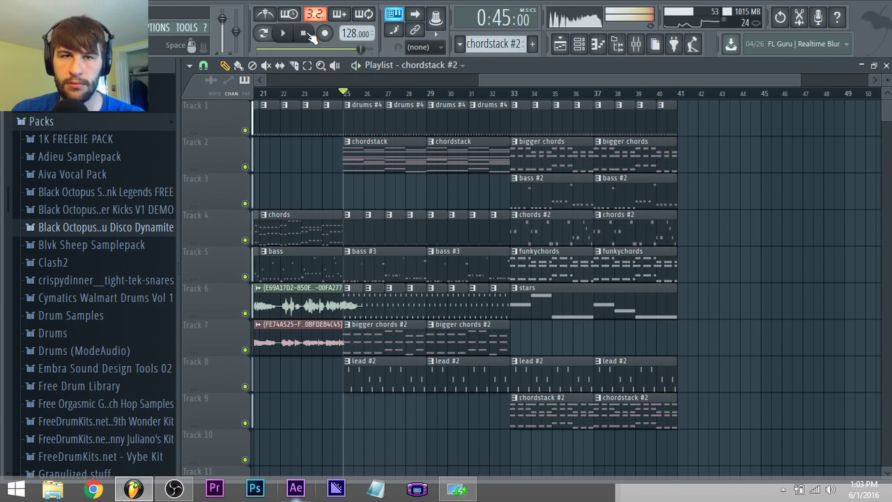
{"action": "left_click", "coordinate": [302, 32]}
{"action": "scroll", "coordinate": [440, 159], "scroll_direction": "down", "scroll_amount": 3}
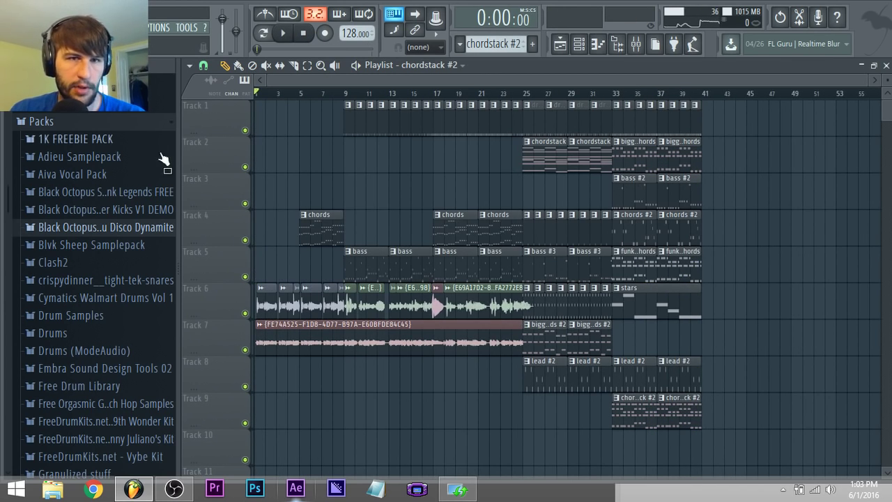
{"action": "left_click_drag", "start_coordinate": [180, 191], "coordinate": [165, 189]}
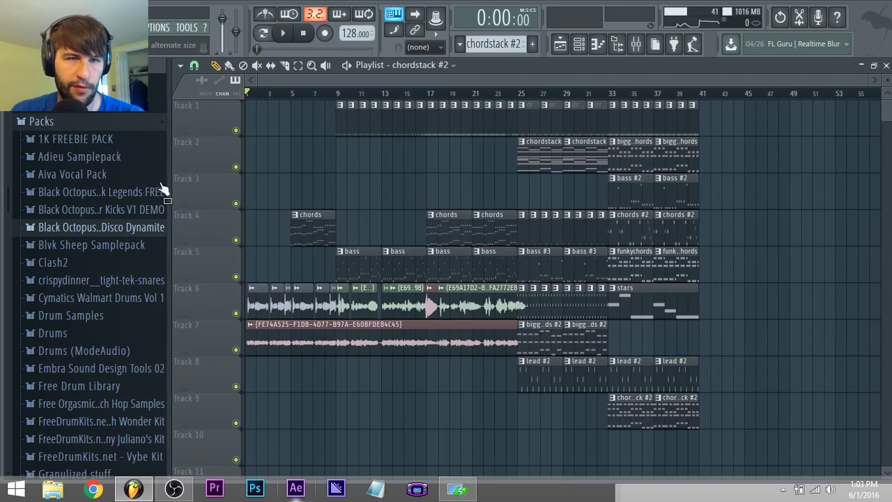
{"action": "left_click", "coordinate": [20, 28]}
{"action": "key", "text": "Escape"}
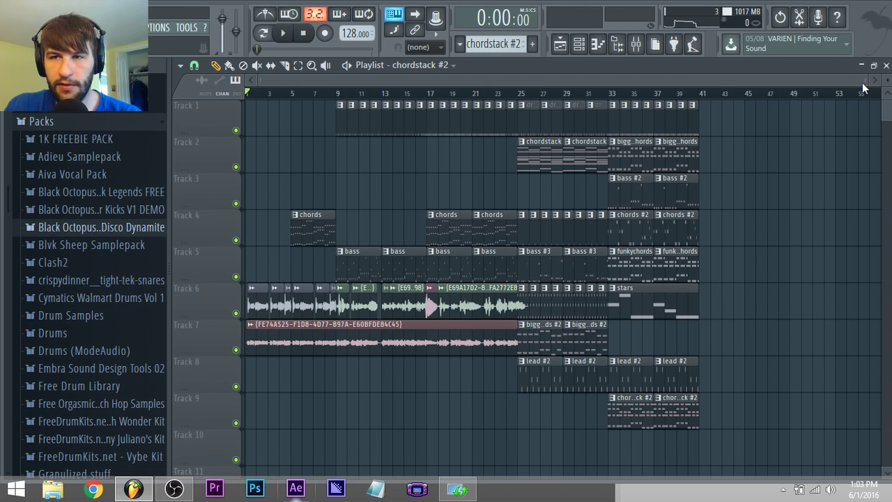
{"action": "mouse_move", "coordinate": [864, 83]}
{"action": "left_mouse_down"}
{"action": "mouse_move", "coordinate": [362, 83]}
{"action": "mouse_move", "coordinate": [880, 83]}
{"action": "left_mouse_up"}
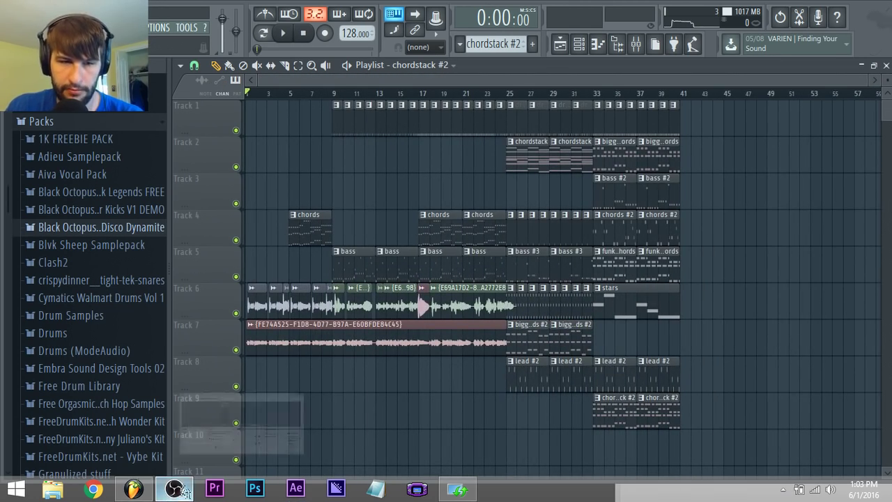